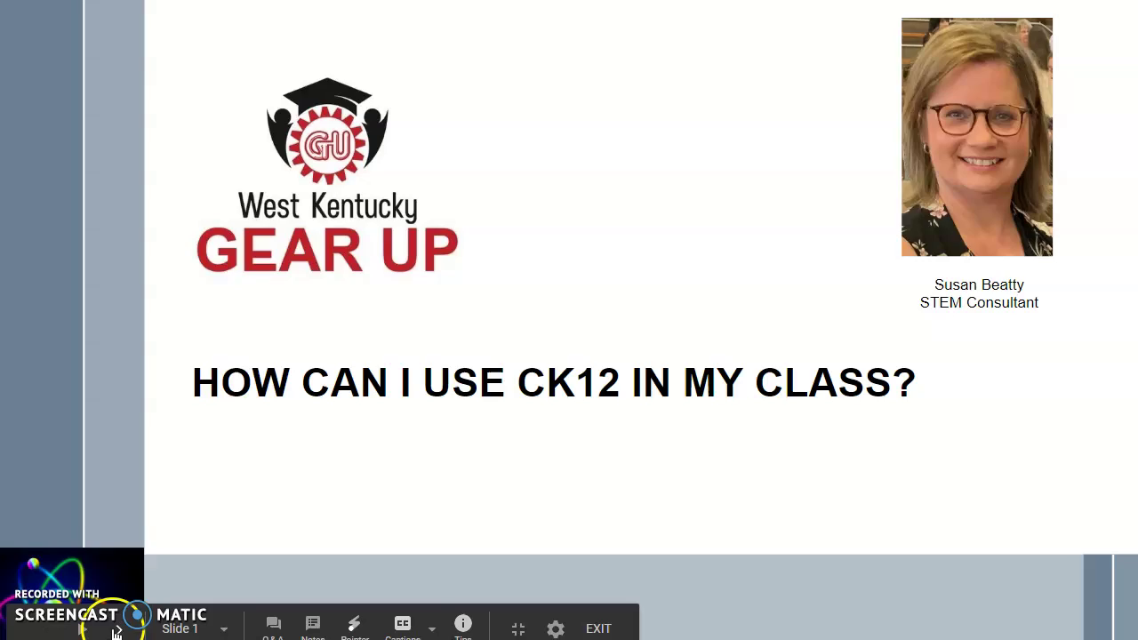
Step: Advance the Google Slides deck to slide 3, the four steps for using CK-12
click(116, 630)
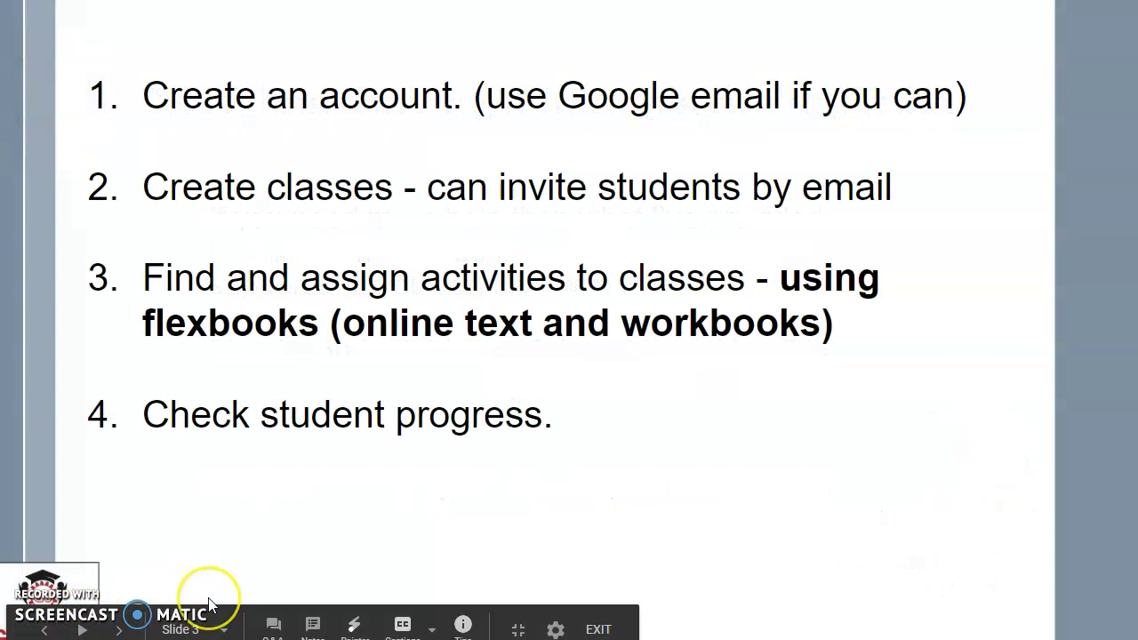
Step: Exit the slideshow, sign out of the CK-12 teacher account, and bring up Teacher Sign Up
key(Escape)
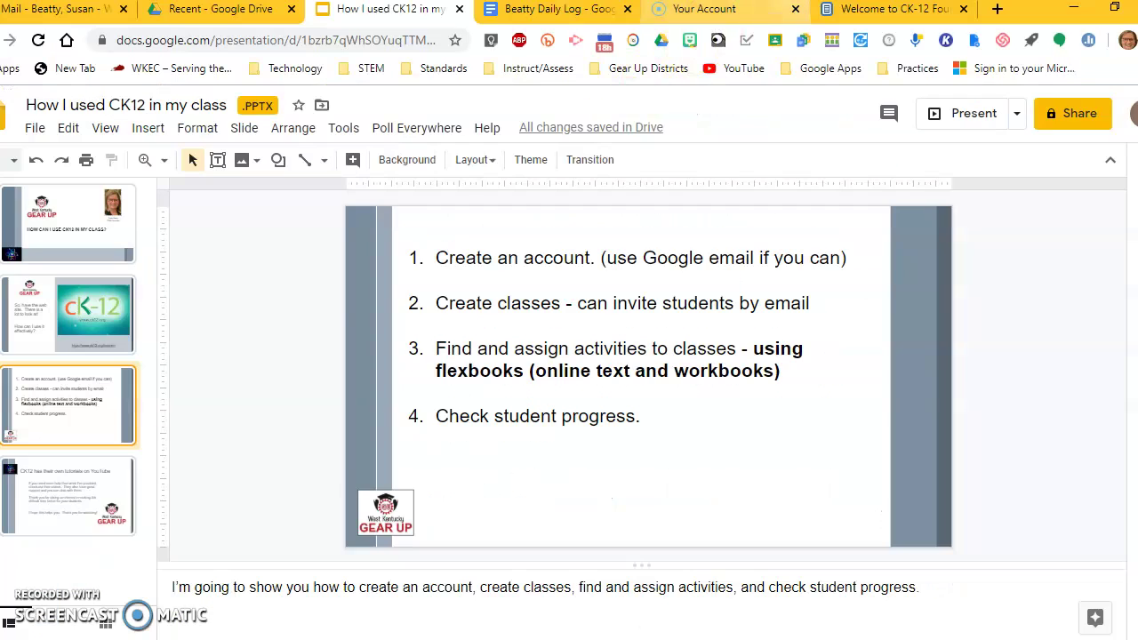
click(855, 11)
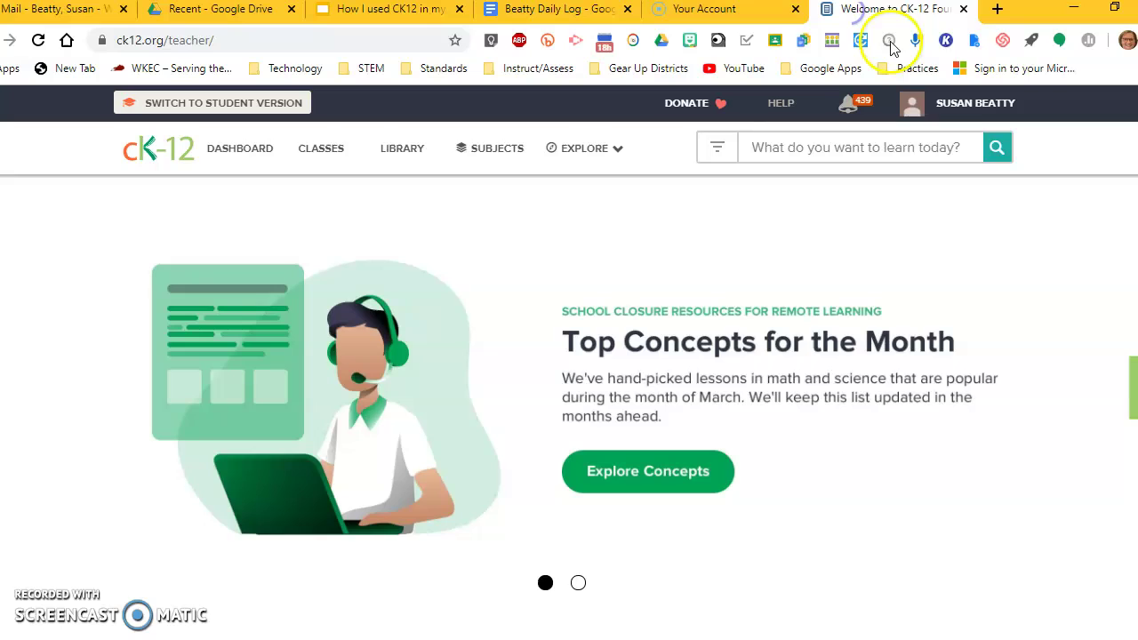
click(960, 103)
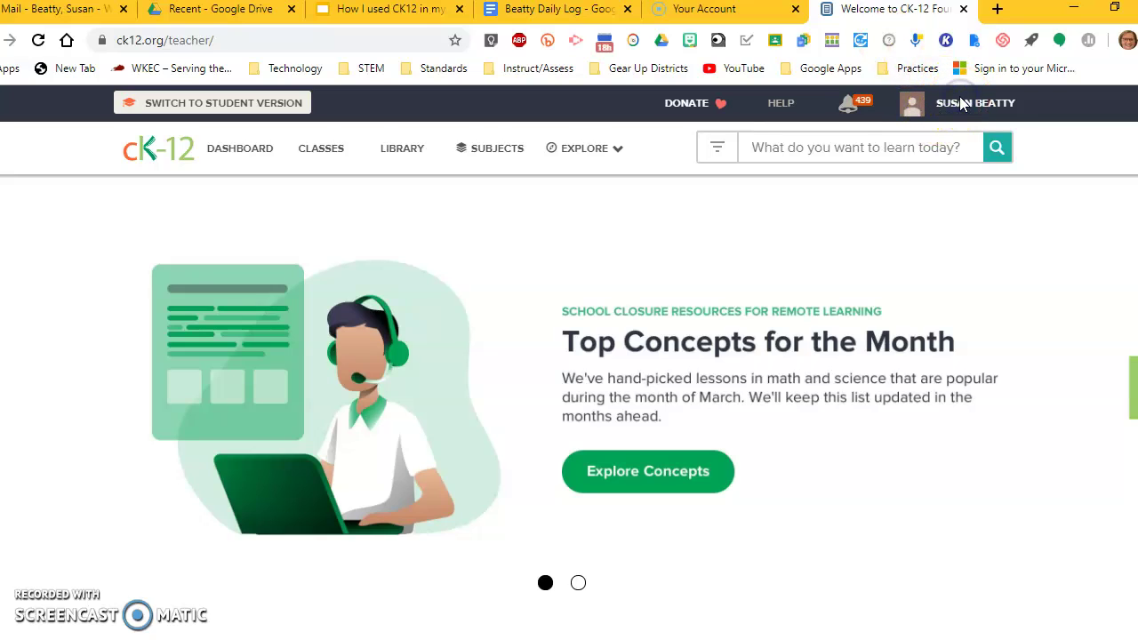
click(950, 247)
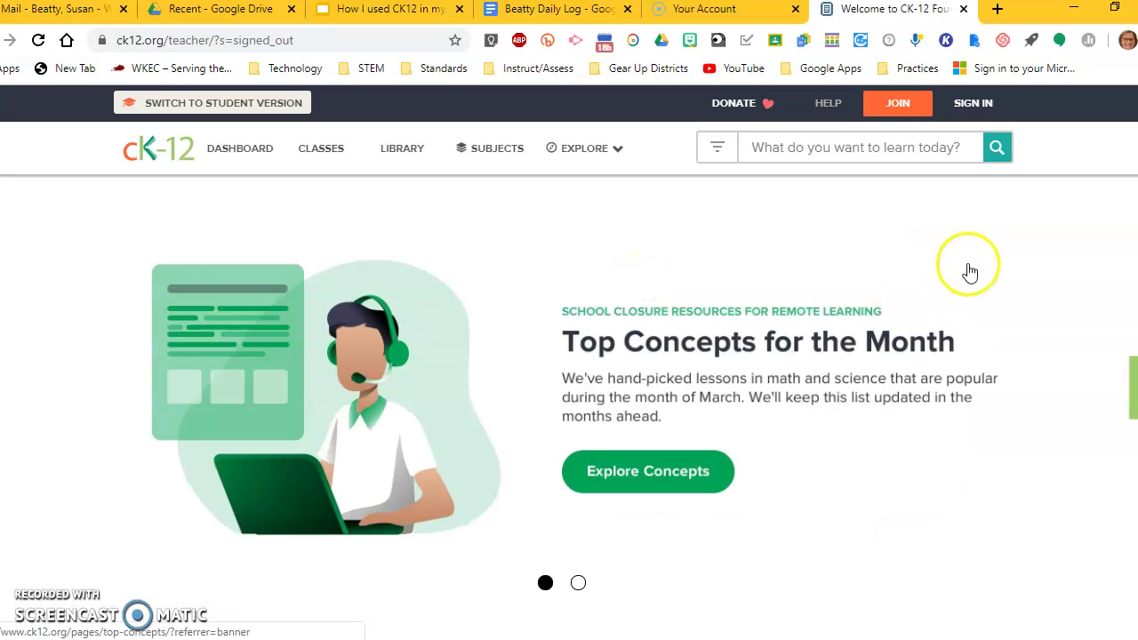
click(896, 106)
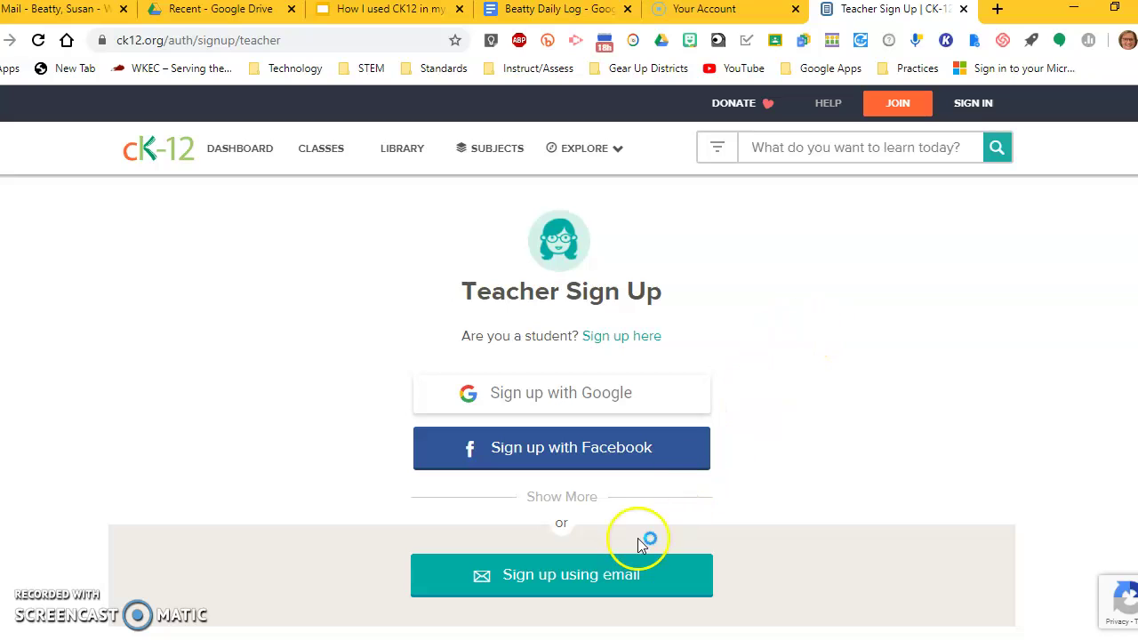
Step: Sign back into CK-12 with Google to reach the Classes dashboard
click(602, 586)
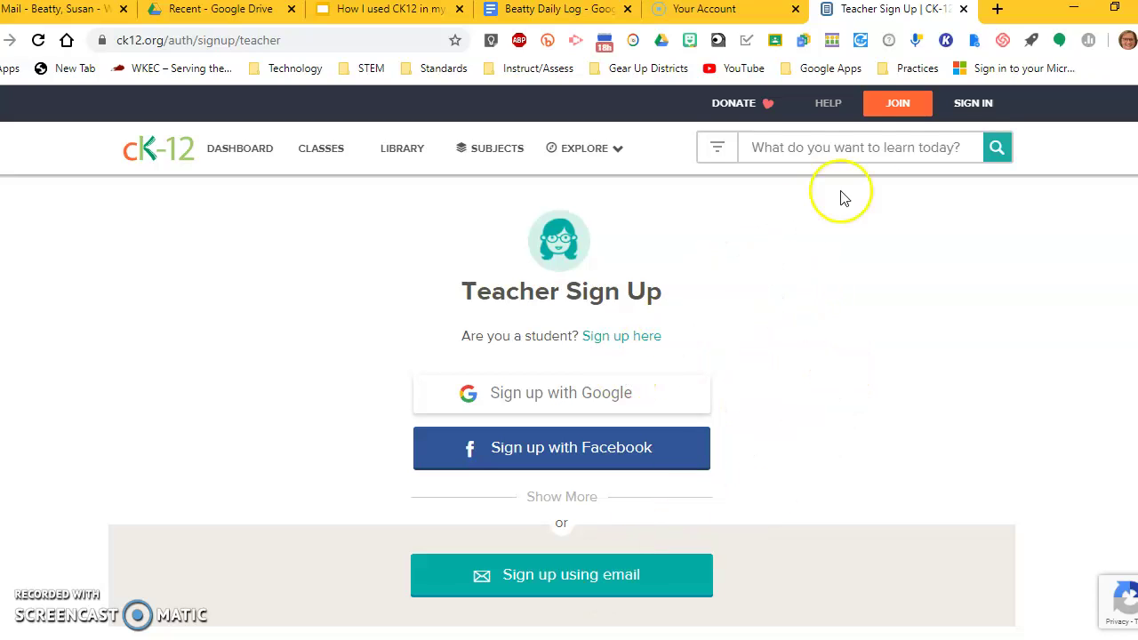
click(974, 105)
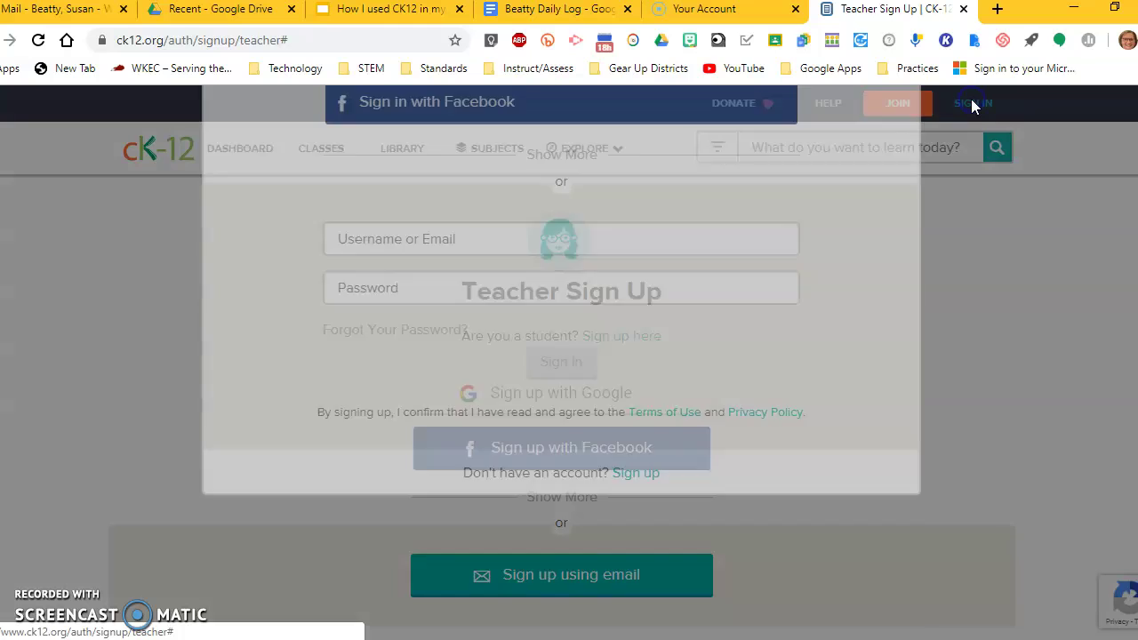
click(458, 283)
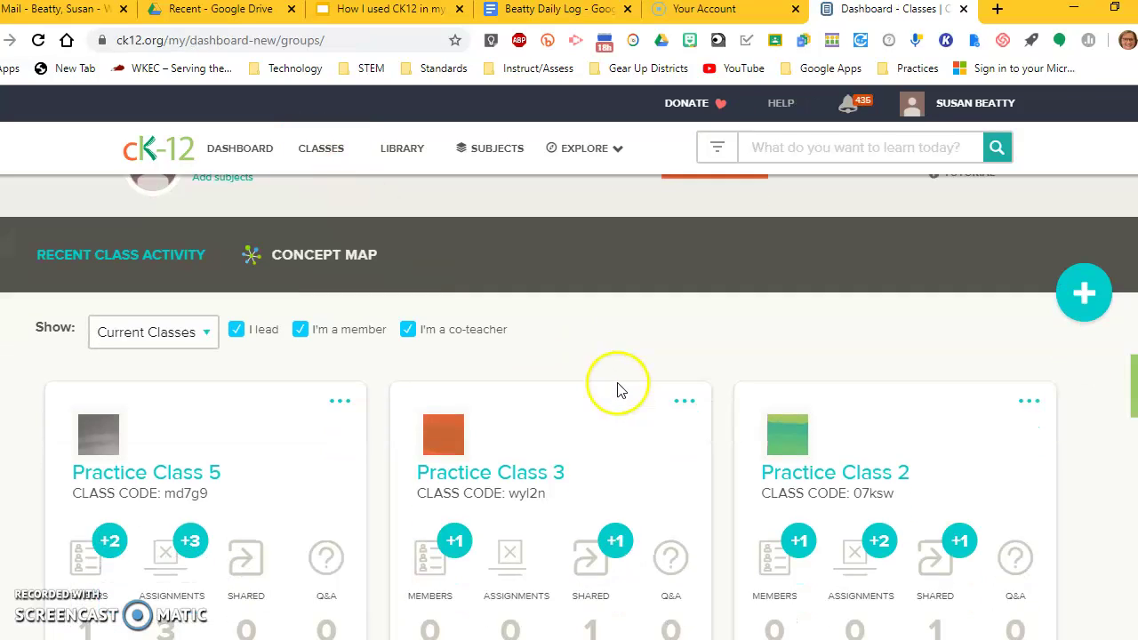
Step: Look through the CK-12 Library, Subjects browser and Explore resource categories
scroll(604, 377, up, 3)
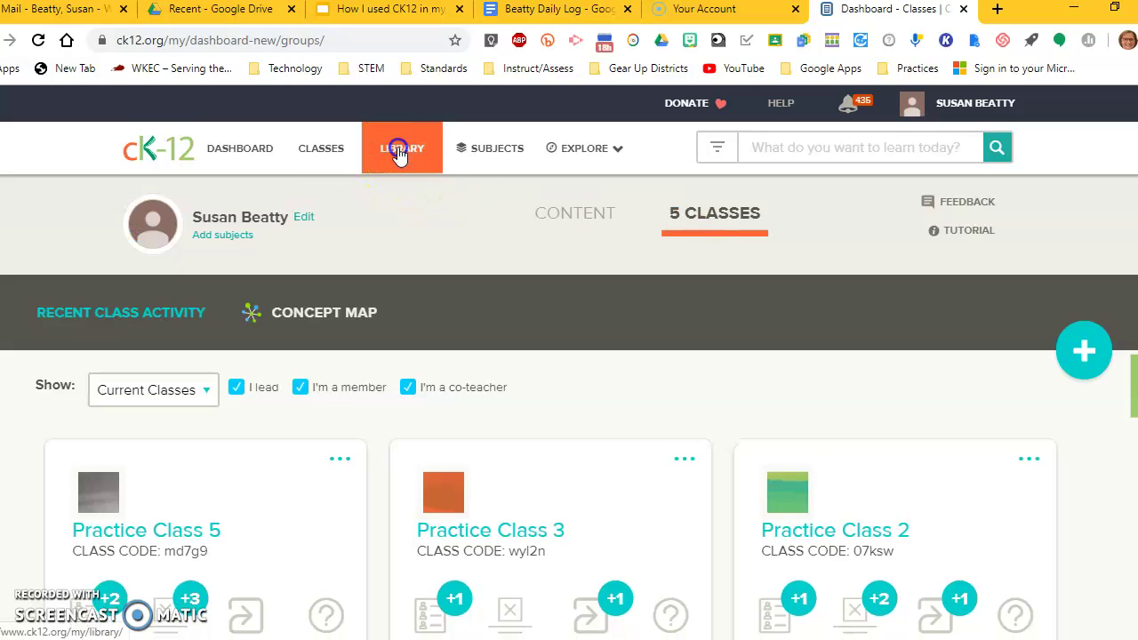
click(400, 148)
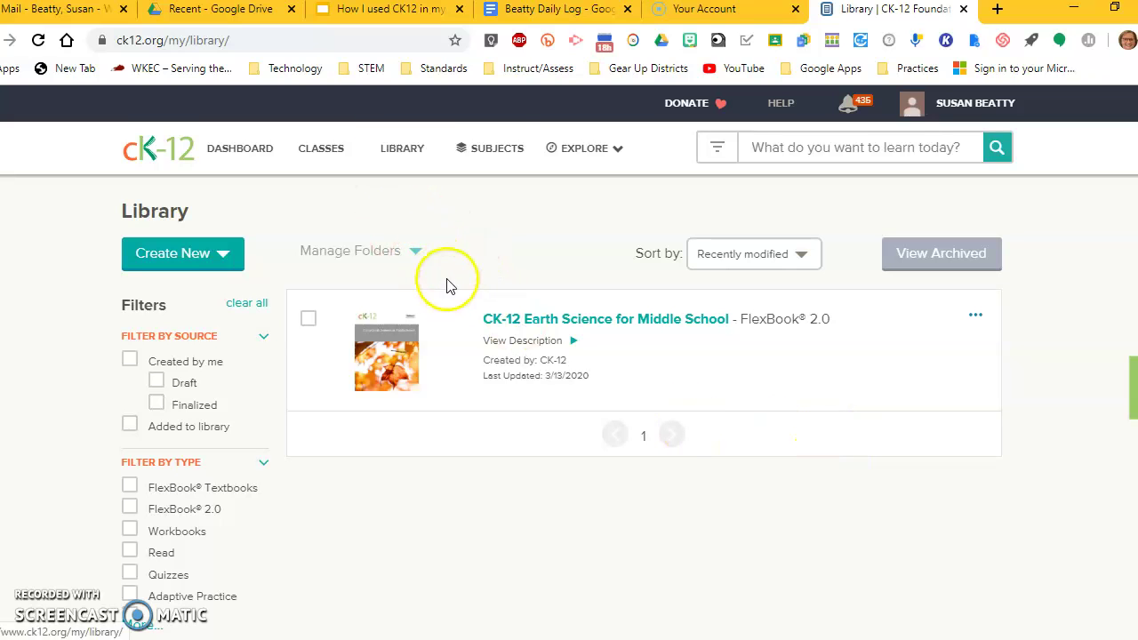
click(481, 147)
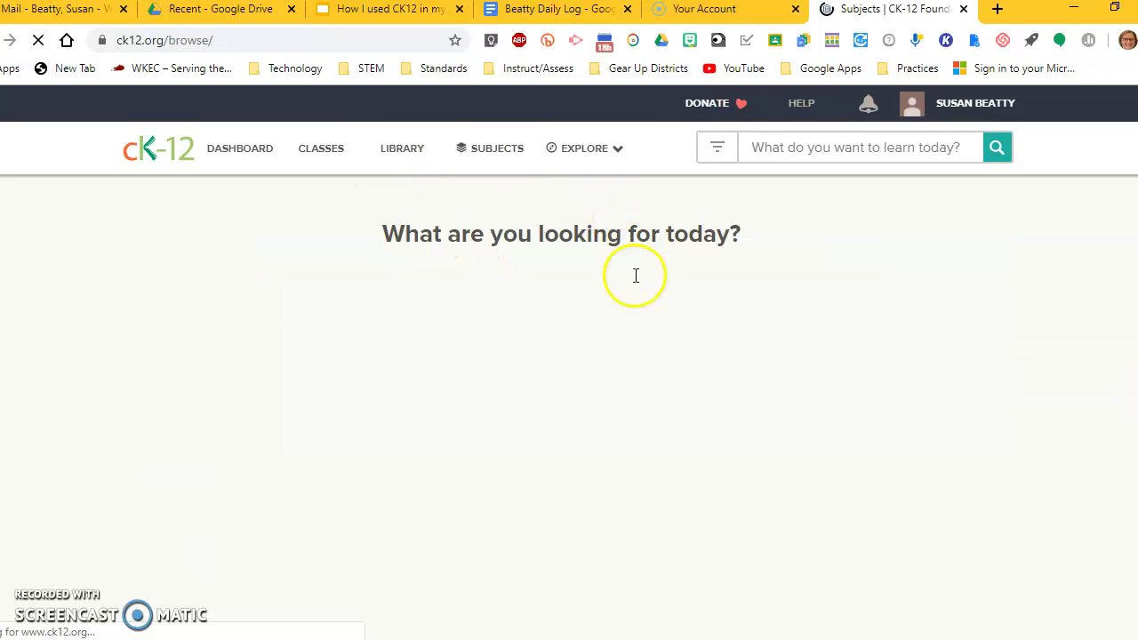
click(612, 149)
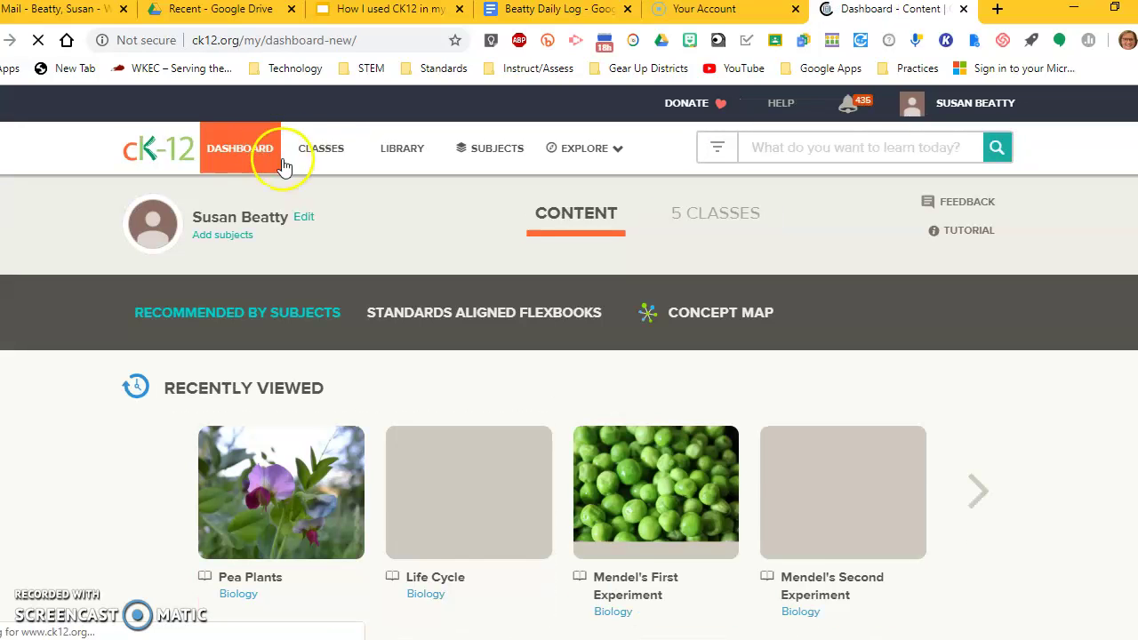
scroll(427, 424, down, 1)
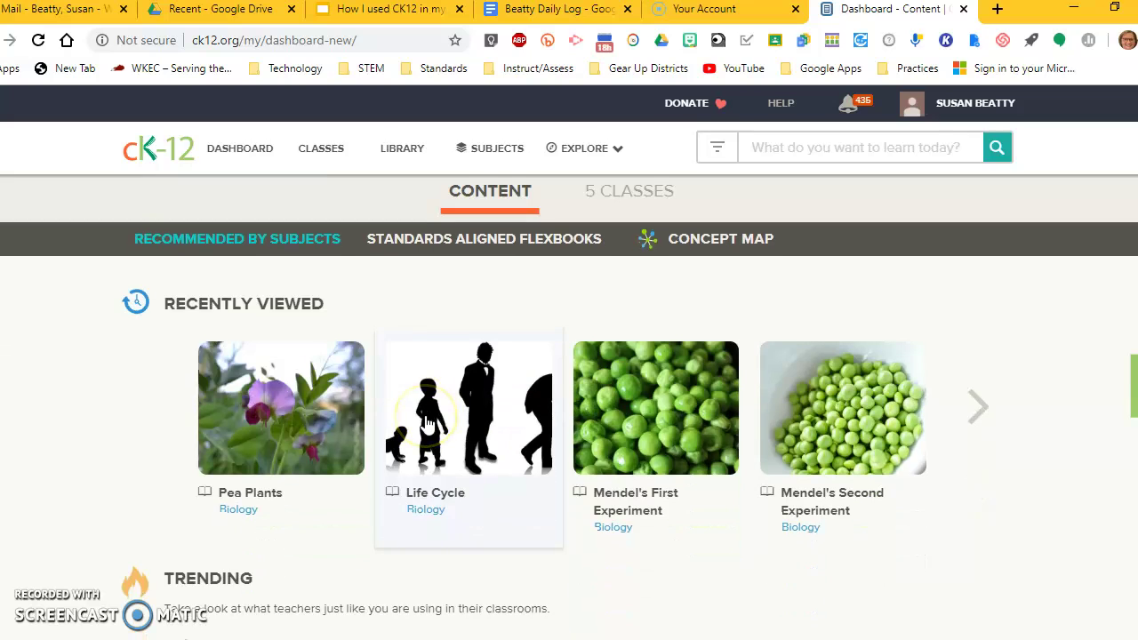
scroll(427, 424, down, 1)
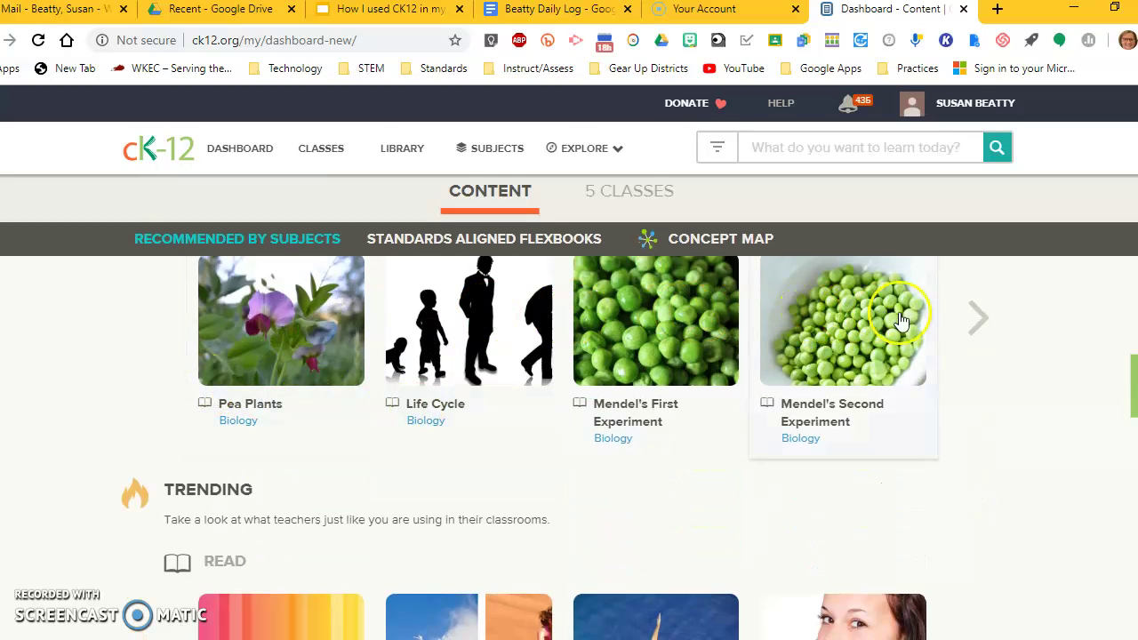
scroll(354, 348, down, 2)
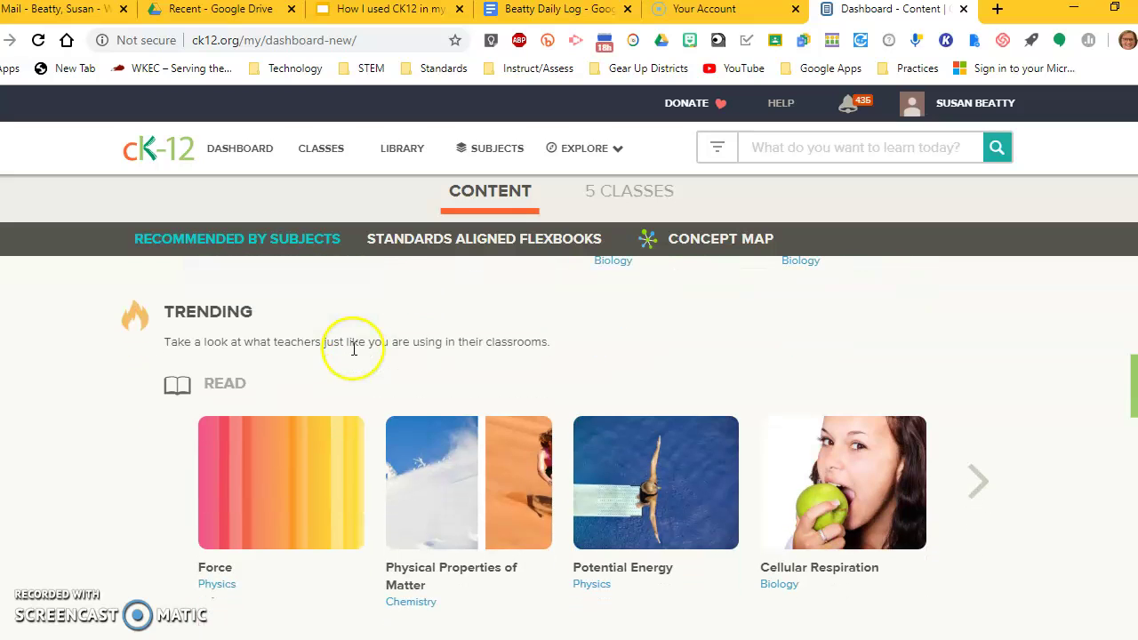
scroll(353, 351, down, 1)
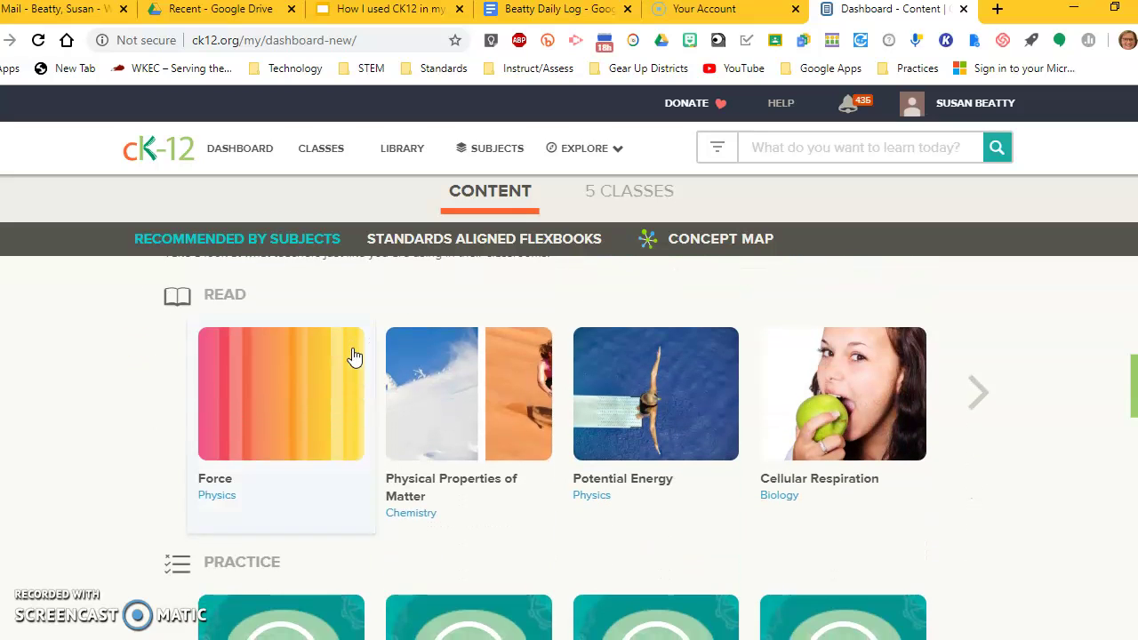
scroll(342, 347, up, 1)
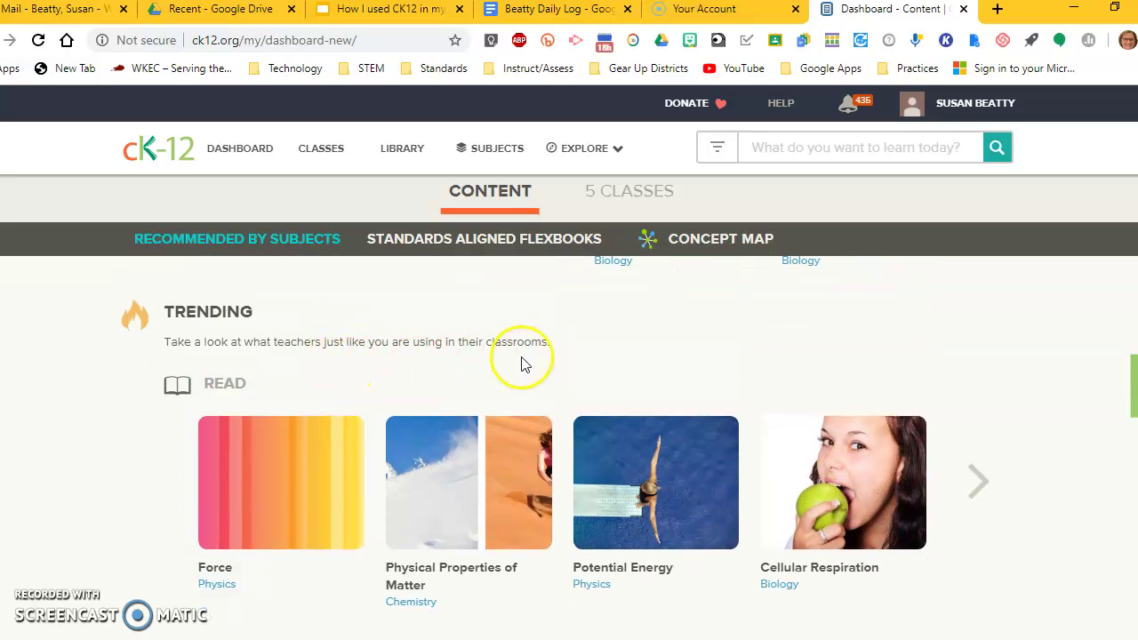
scroll(592, 366, down, 3)
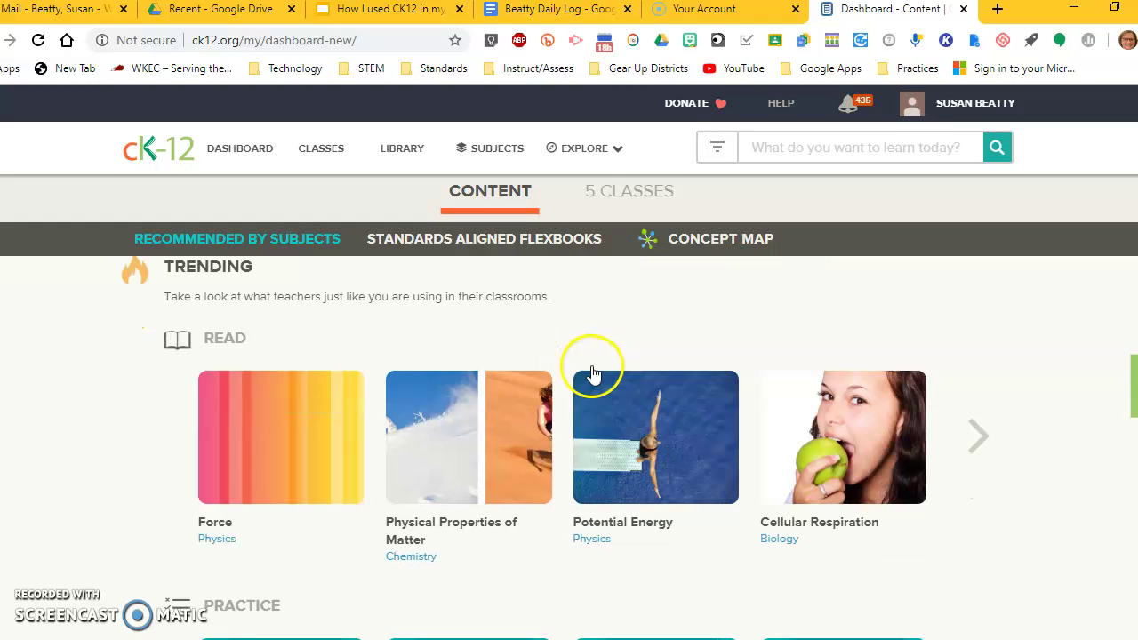
scroll(591, 369, down, 1)
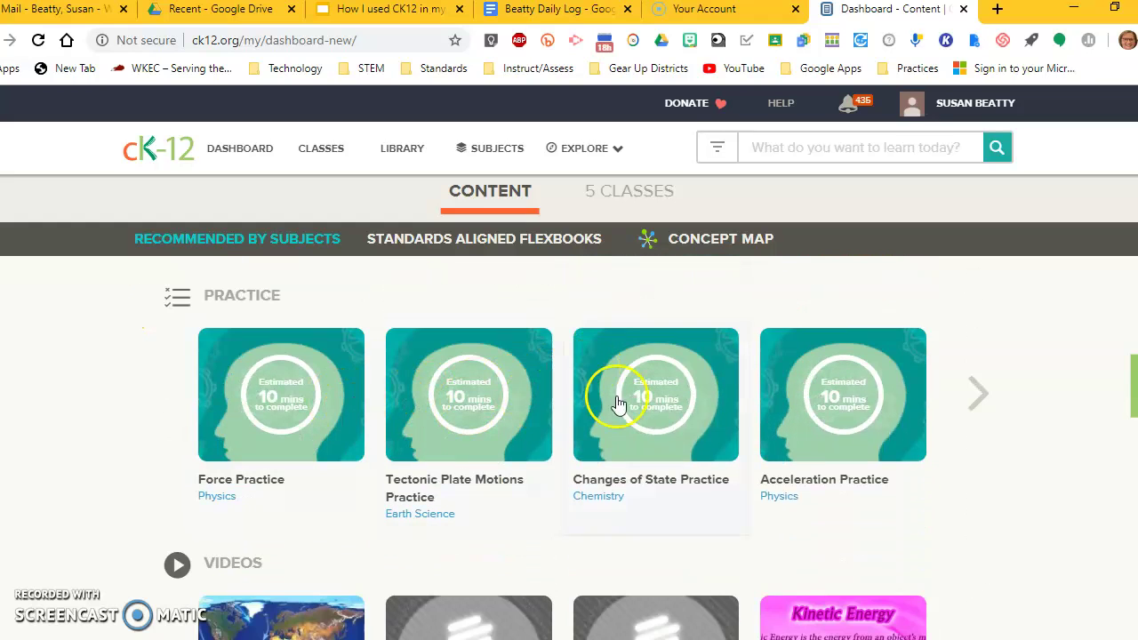
scroll(889, 404, down, 3)
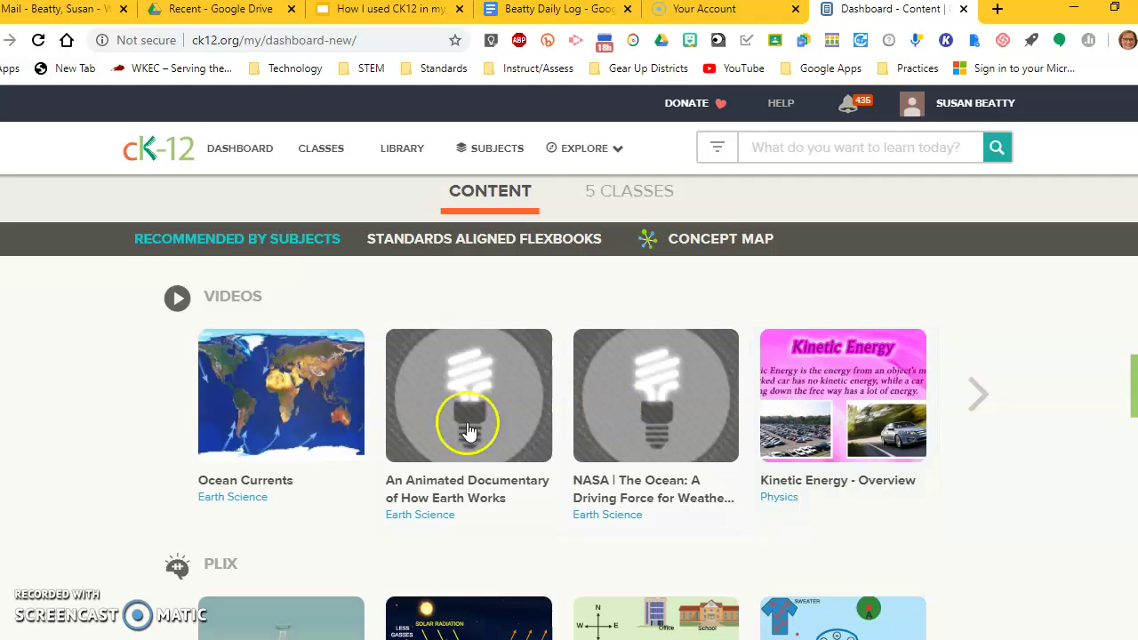
scroll(735, 453, down, 2)
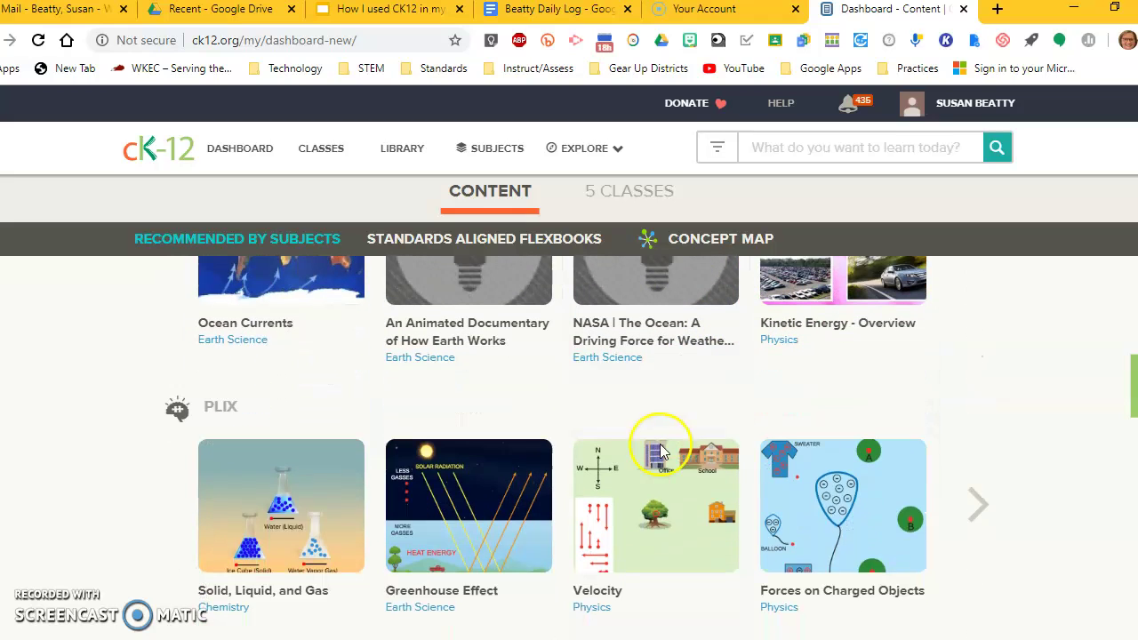
scroll(427, 494, down, 2)
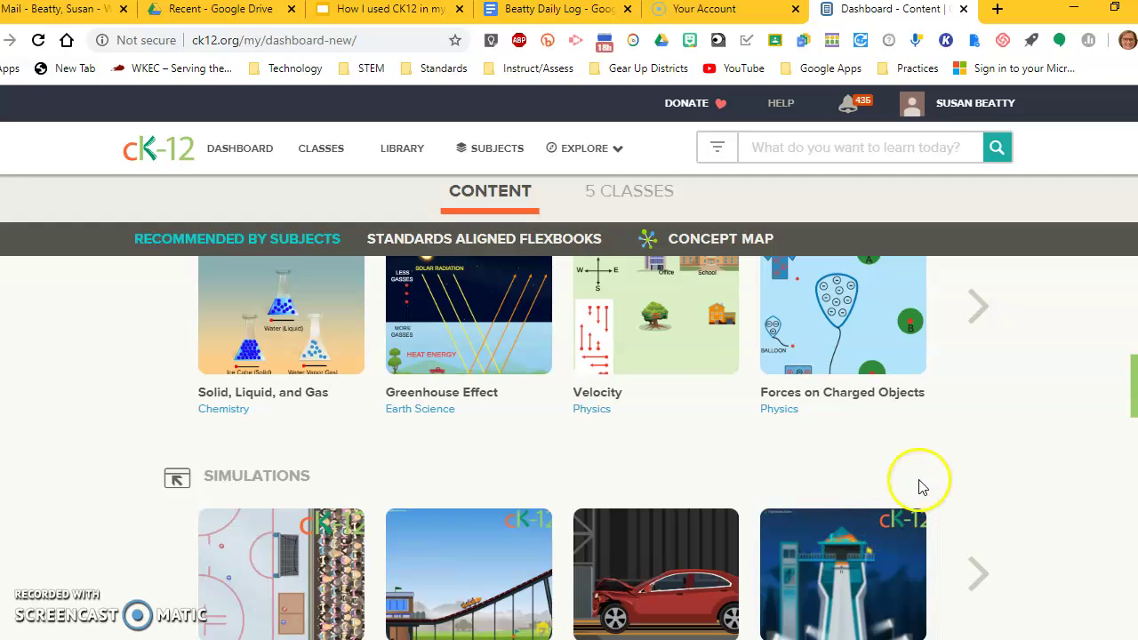
scroll(1019, 364, up, 10)
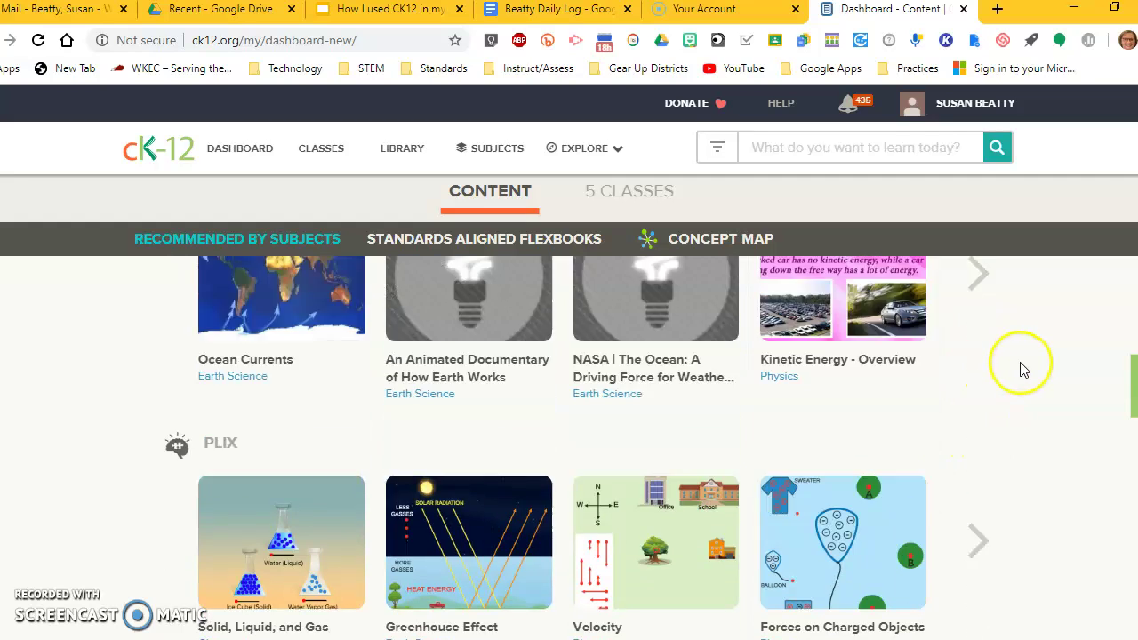
scroll(1022, 370, up, 4)
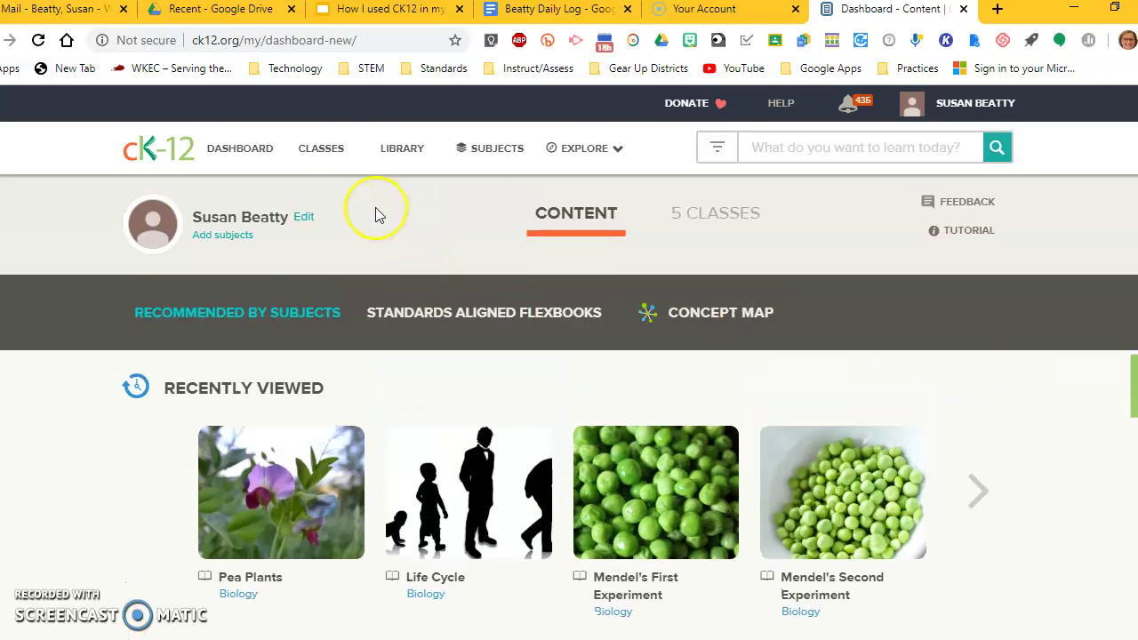
Step: From the Classes list, bring up the form for creating a new class
click(318, 152)
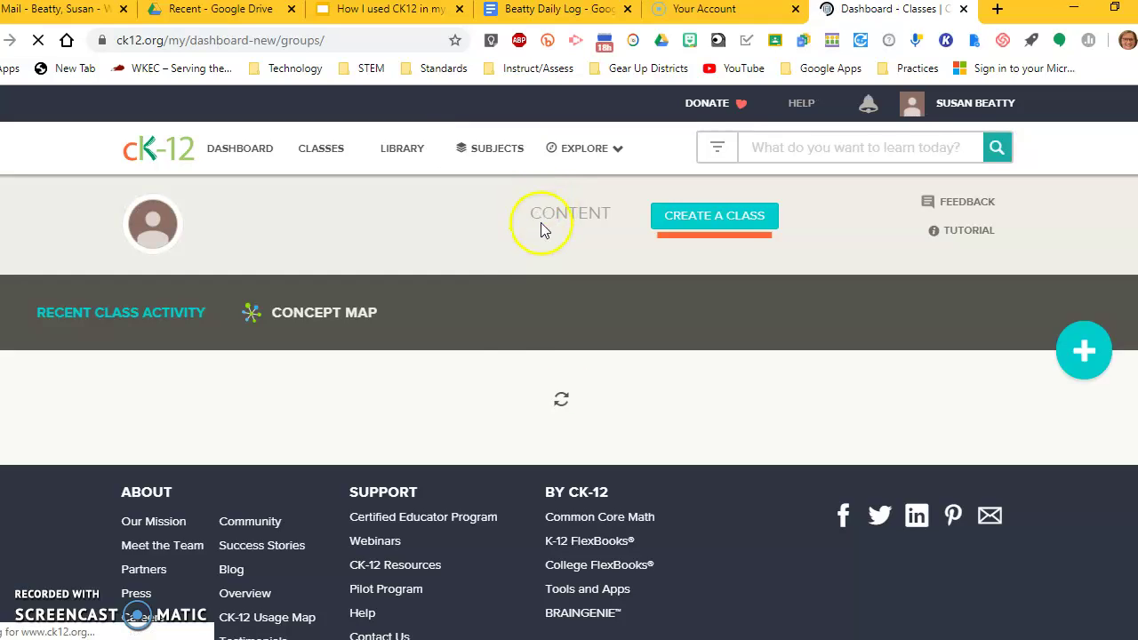
scroll(583, 522, down, 3)
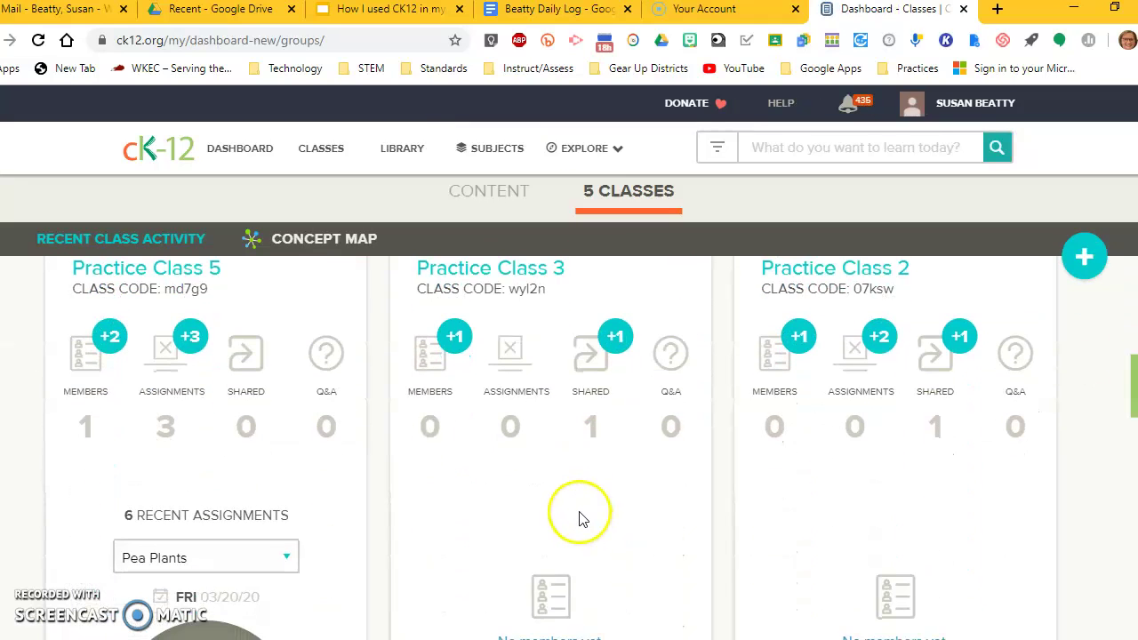
scroll(569, 497, up, 3)
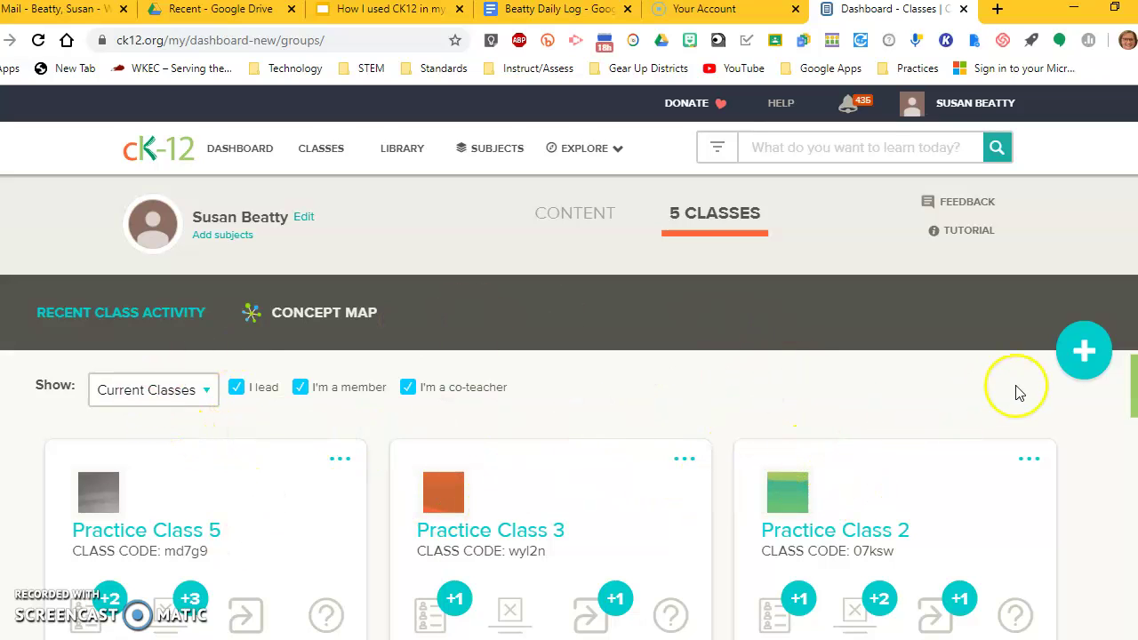
click(1083, 351)
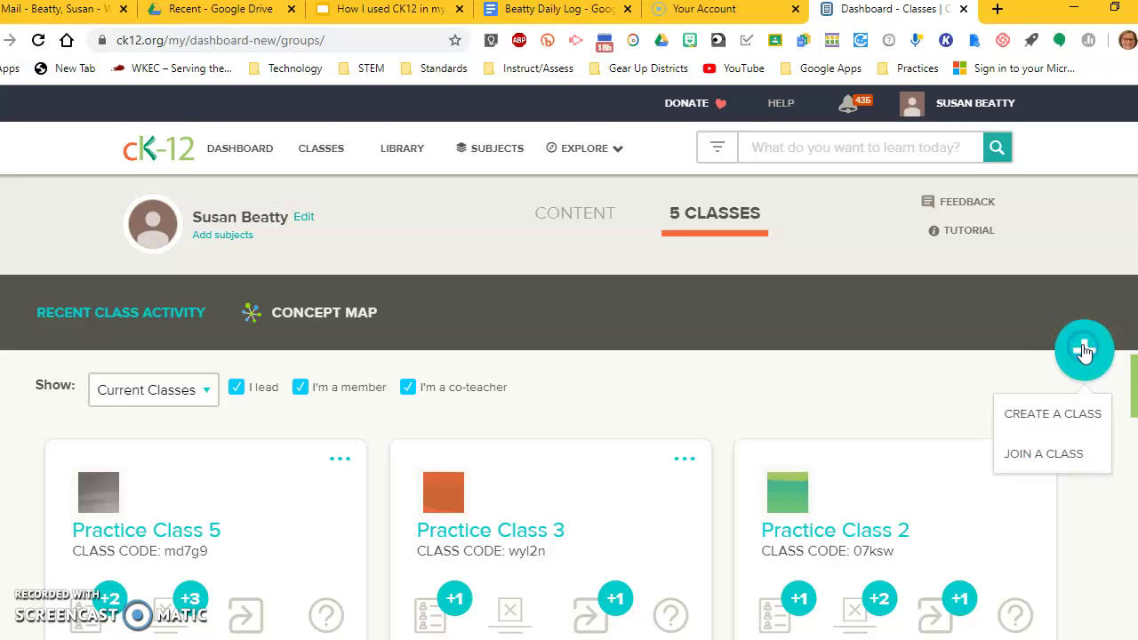
click(1050, 415)
Step: Create Practice Class 6 with Life Science as subject and the pink colour theme
click(292, 234)
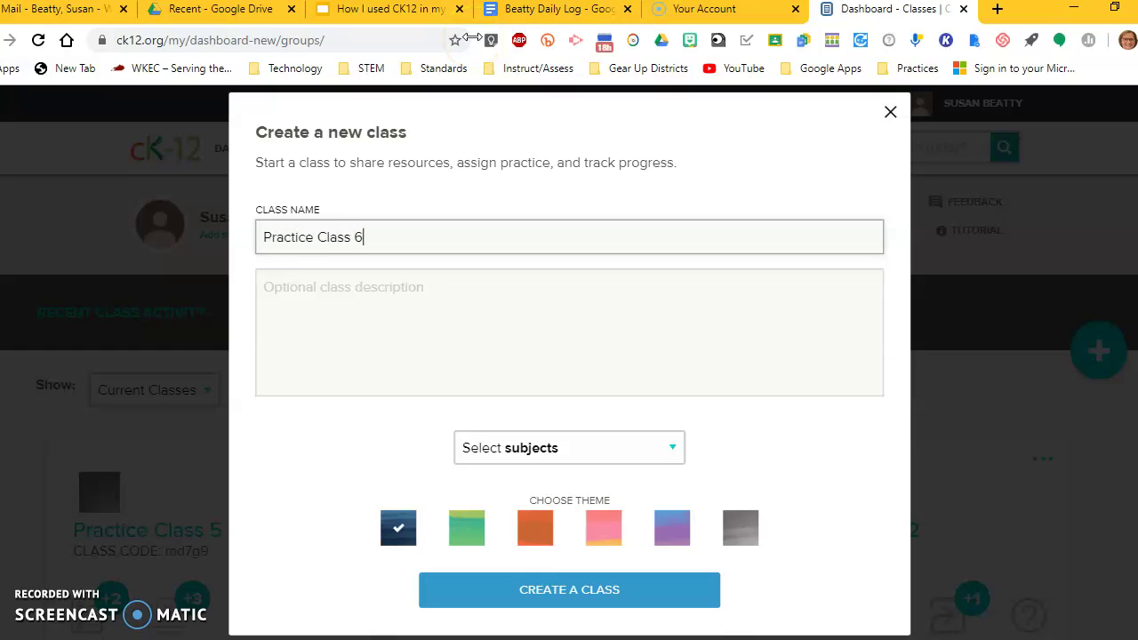
click(678, 449)
click(507, 482)
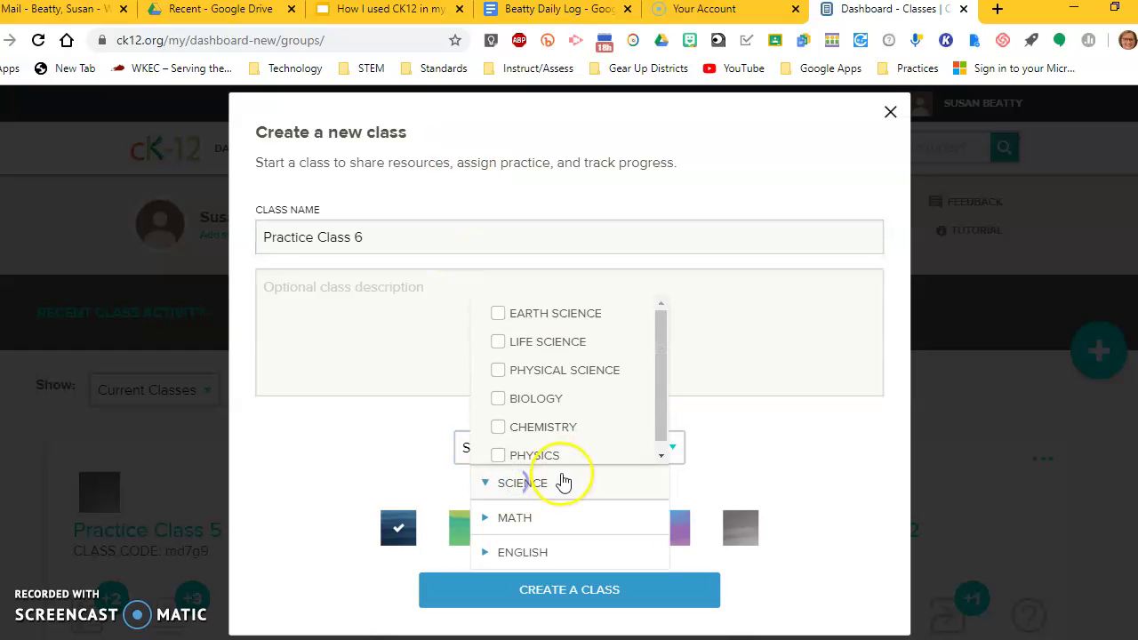
click(536, 342)
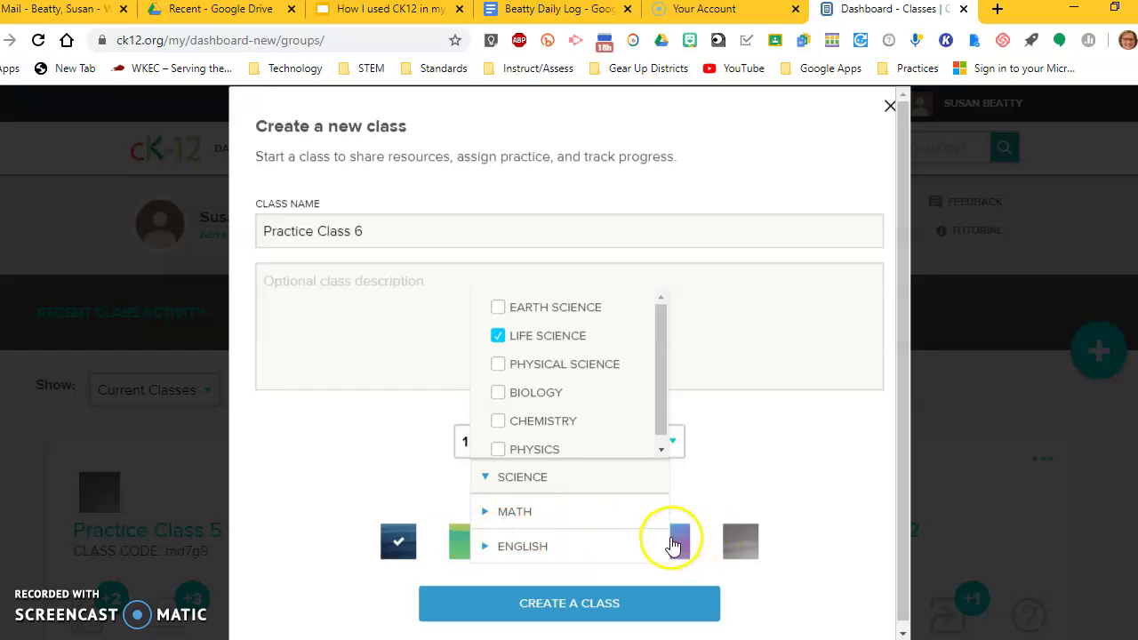
click(678, 540)
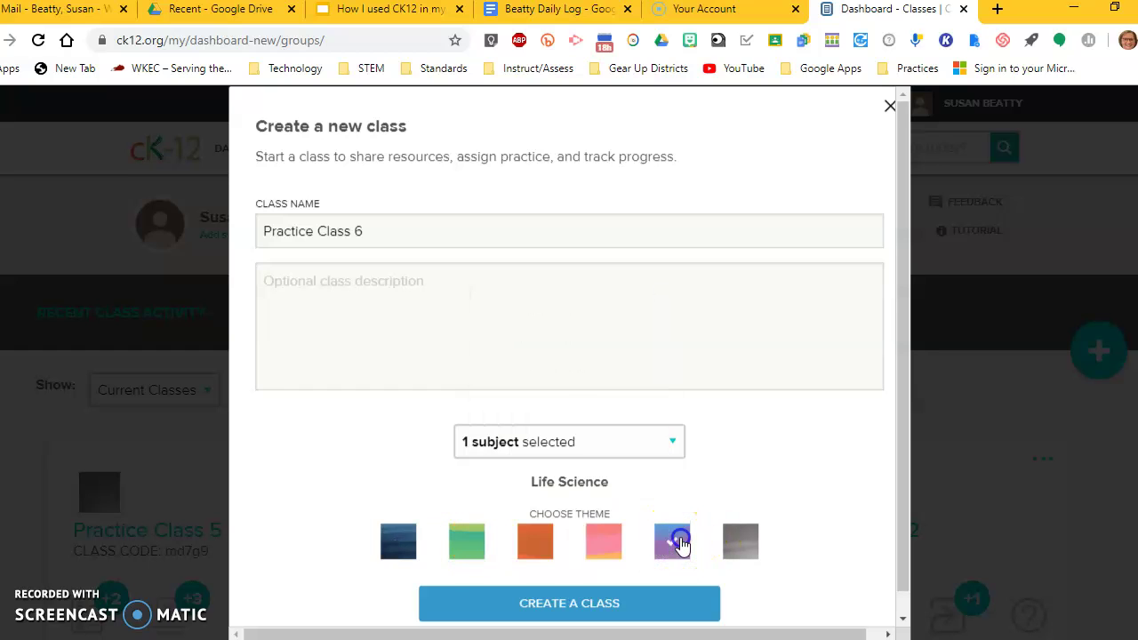
click(604, 606)
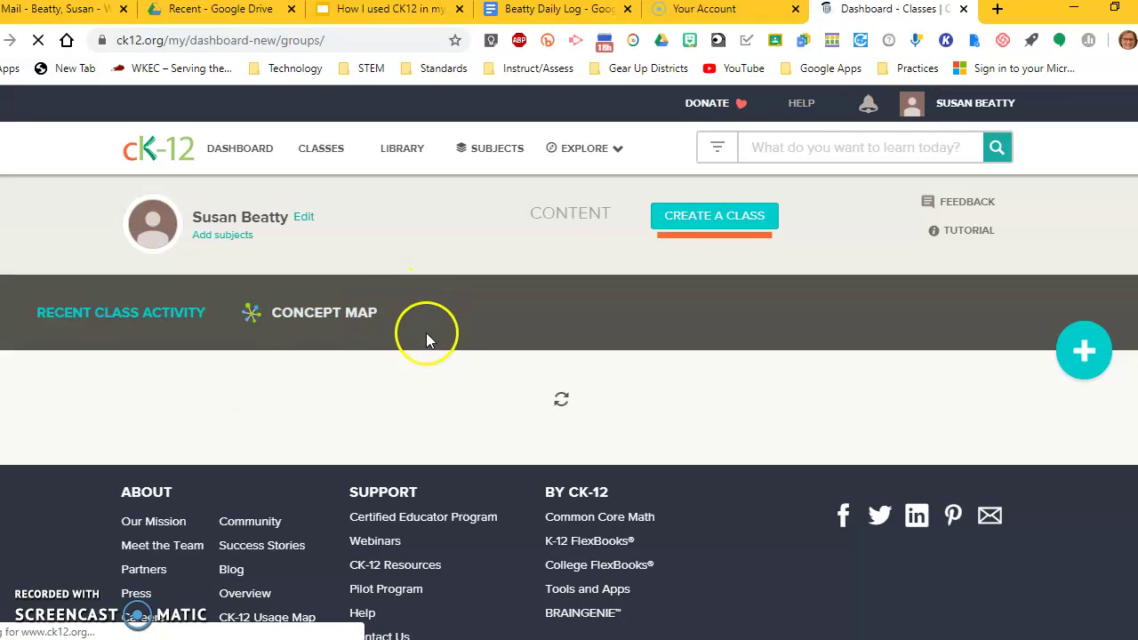
Step: Review Practice Class 6 settings: class code, join link and class-code joining enabled
scroll(480, 370, down, 2)
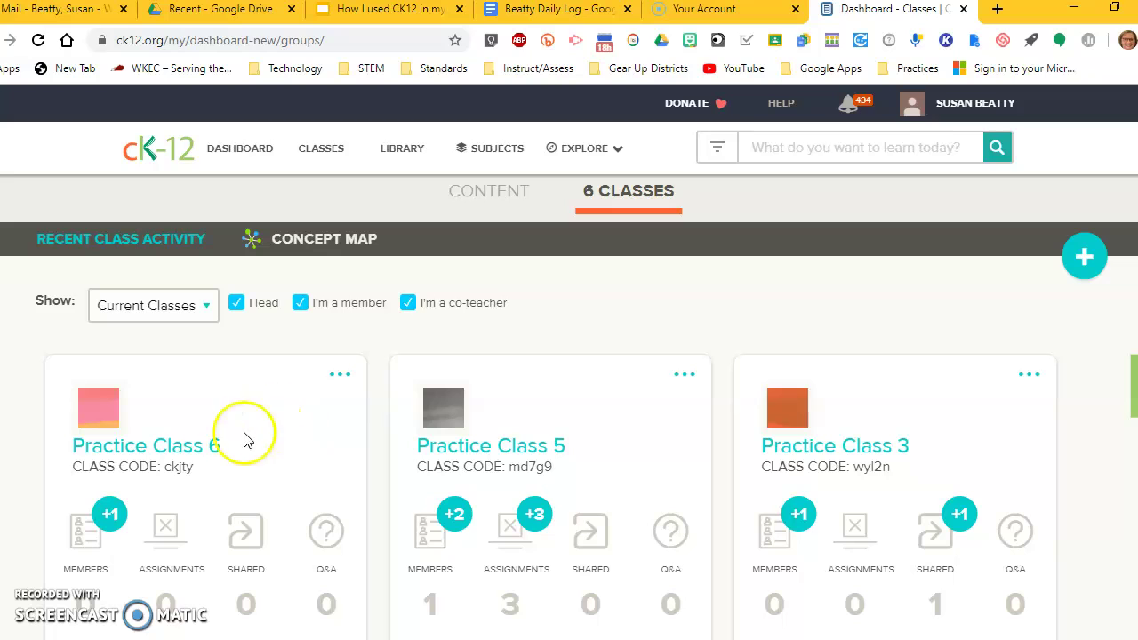
click(157, 444)
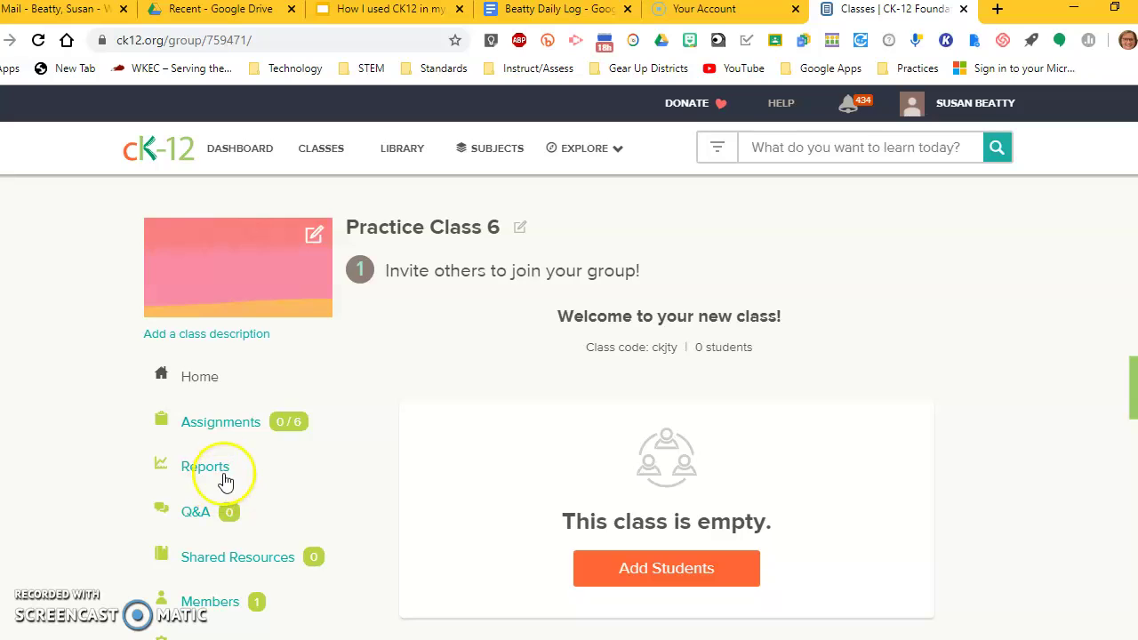
scroll(204, 381, down, 1)
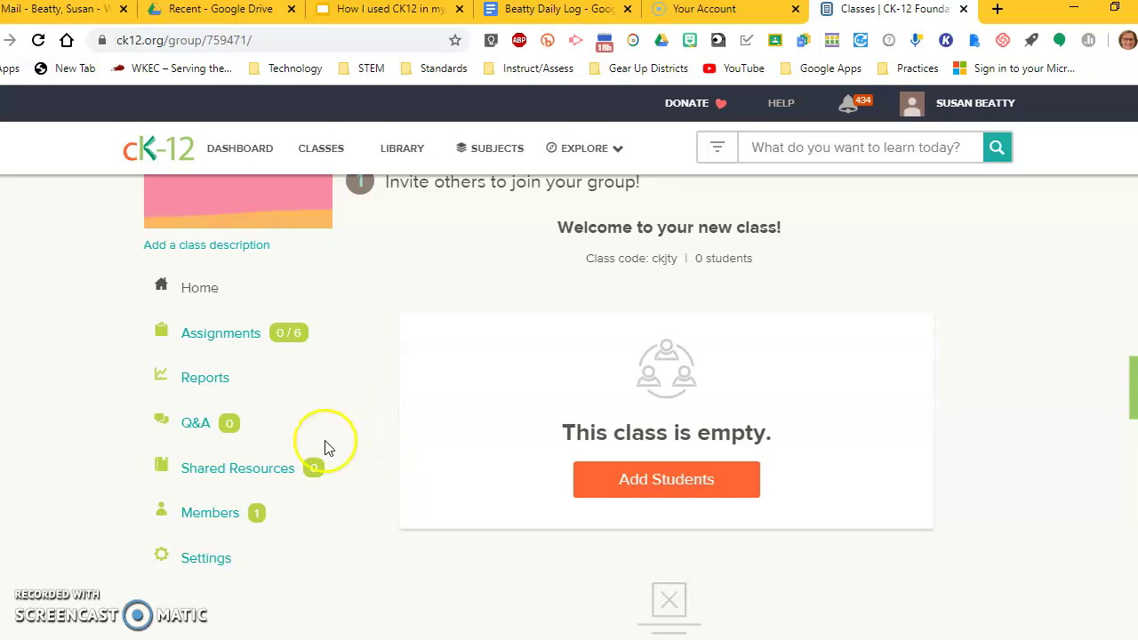
click(200, 561)
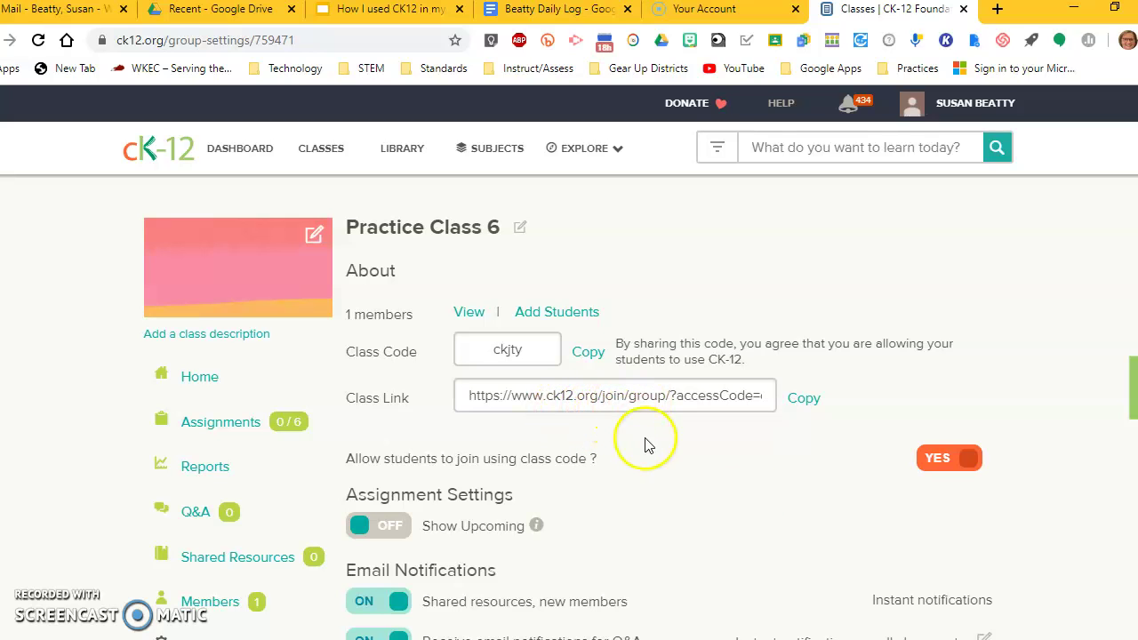
scroll(738, 511, down, 4)
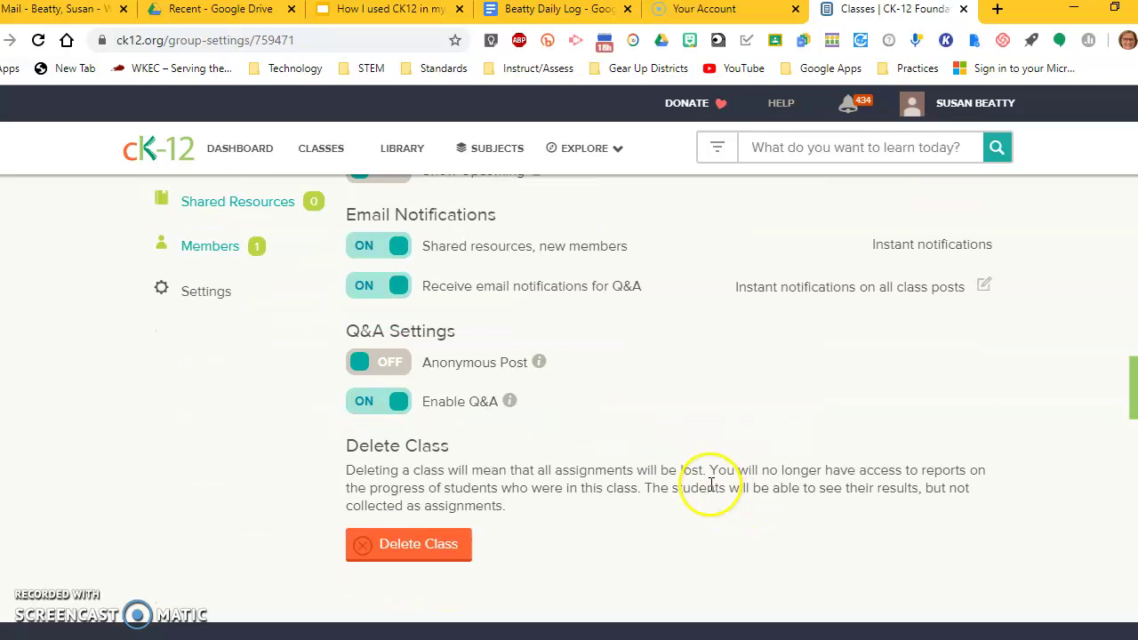
scroll(707, 485, up, 2)
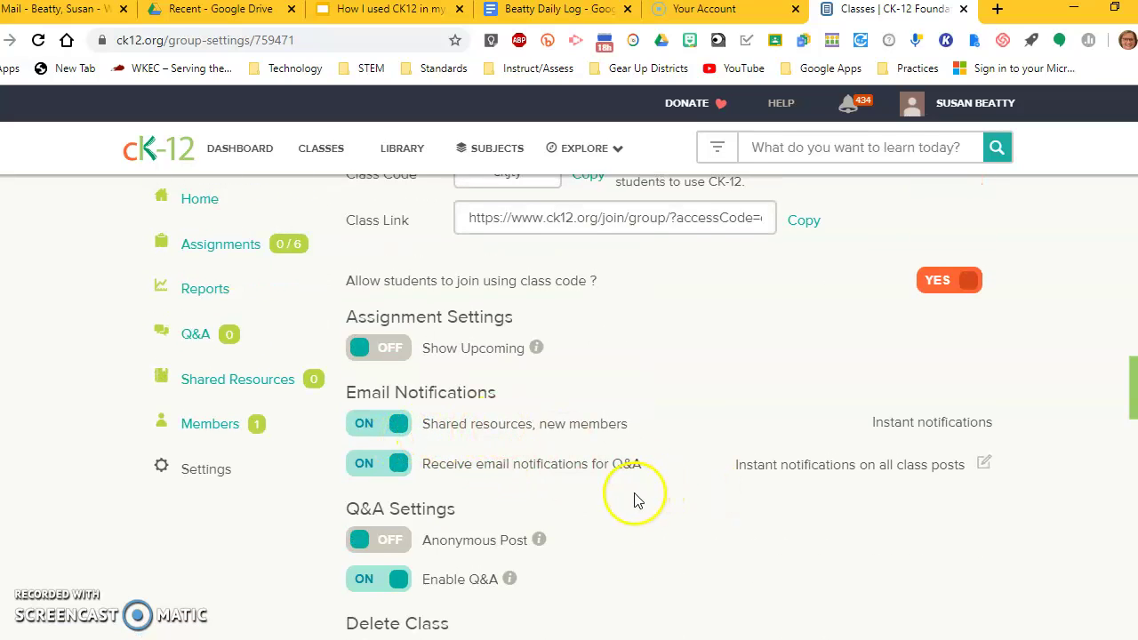
scroll(632, 500, down, 1)
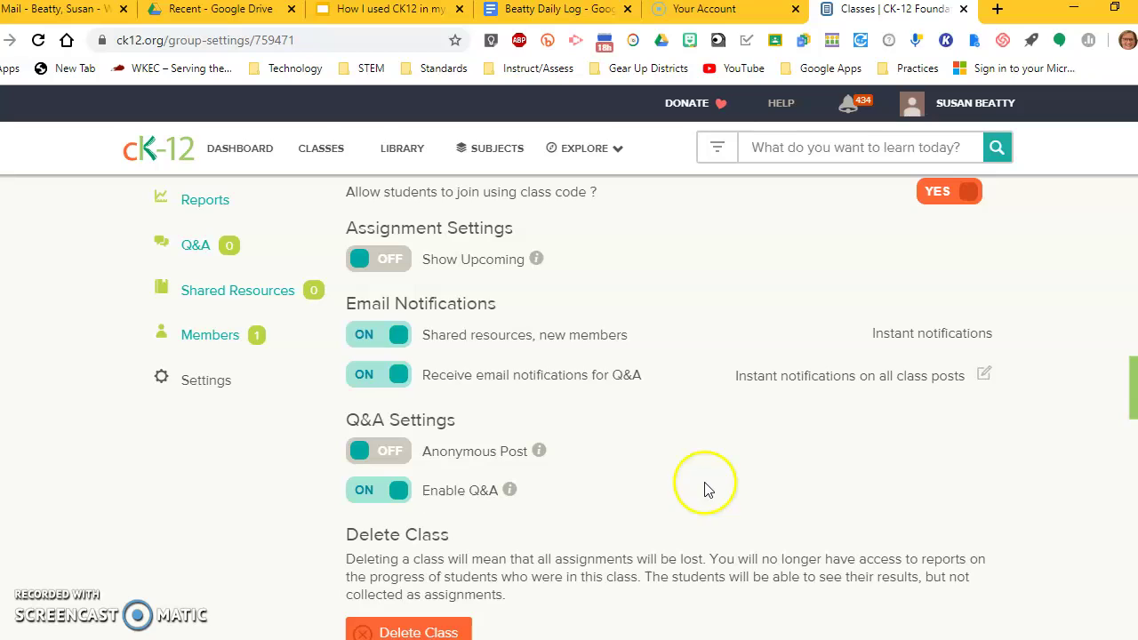
scroll(719, 494, up, 3)
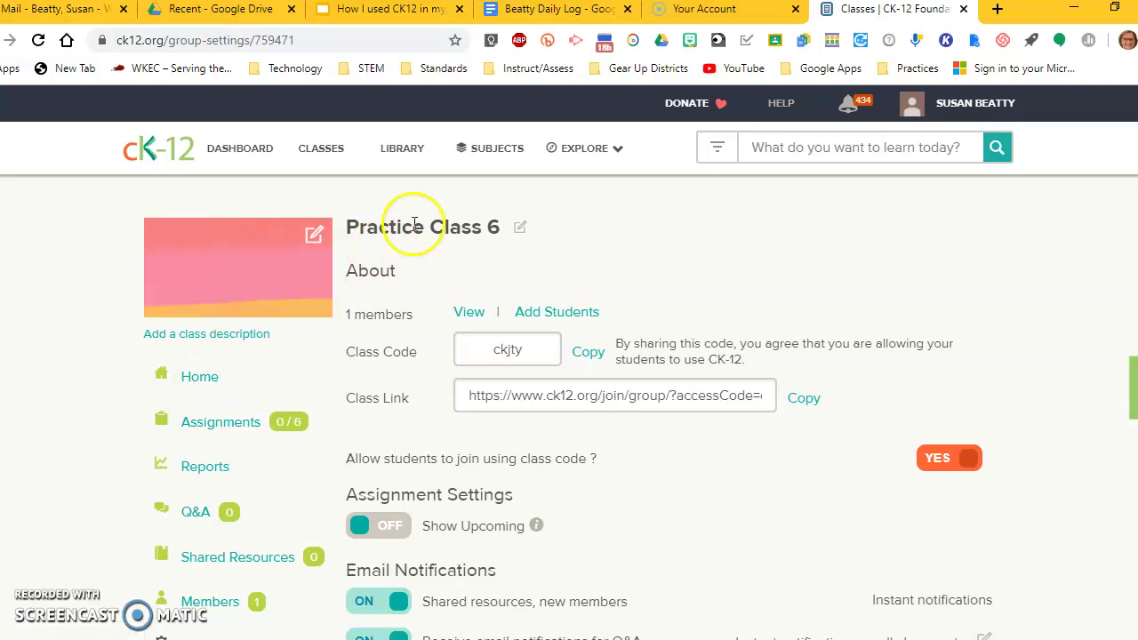
Step: Start an email invitation for Practice Class 6 via Add Students' invite-by-email option
click(201, 377)
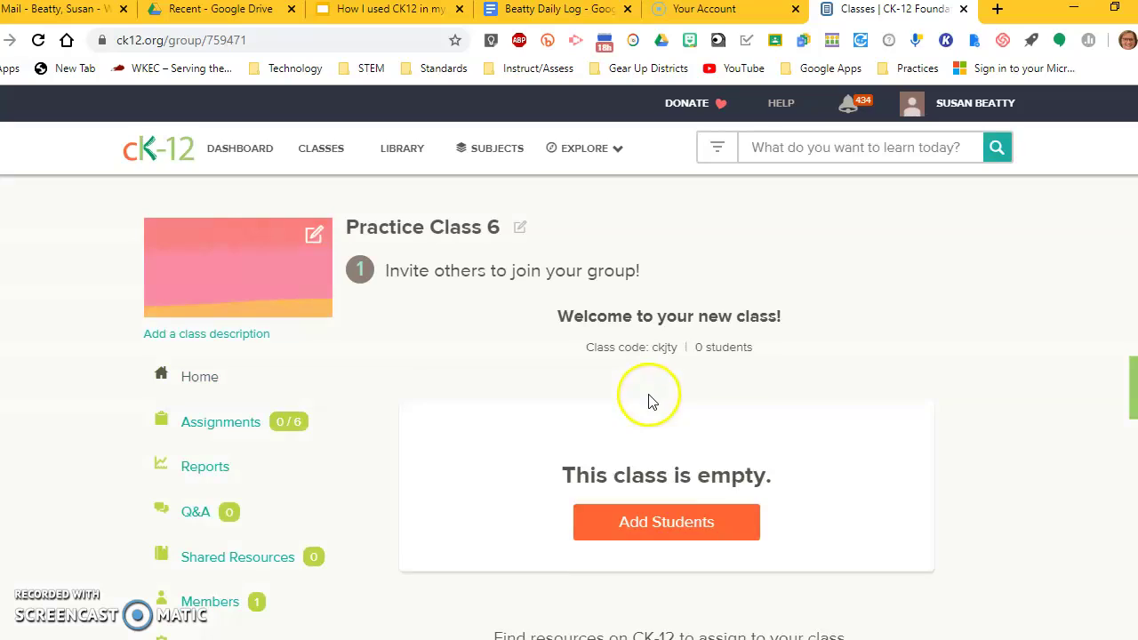
scroll(872, 456, down, 1)
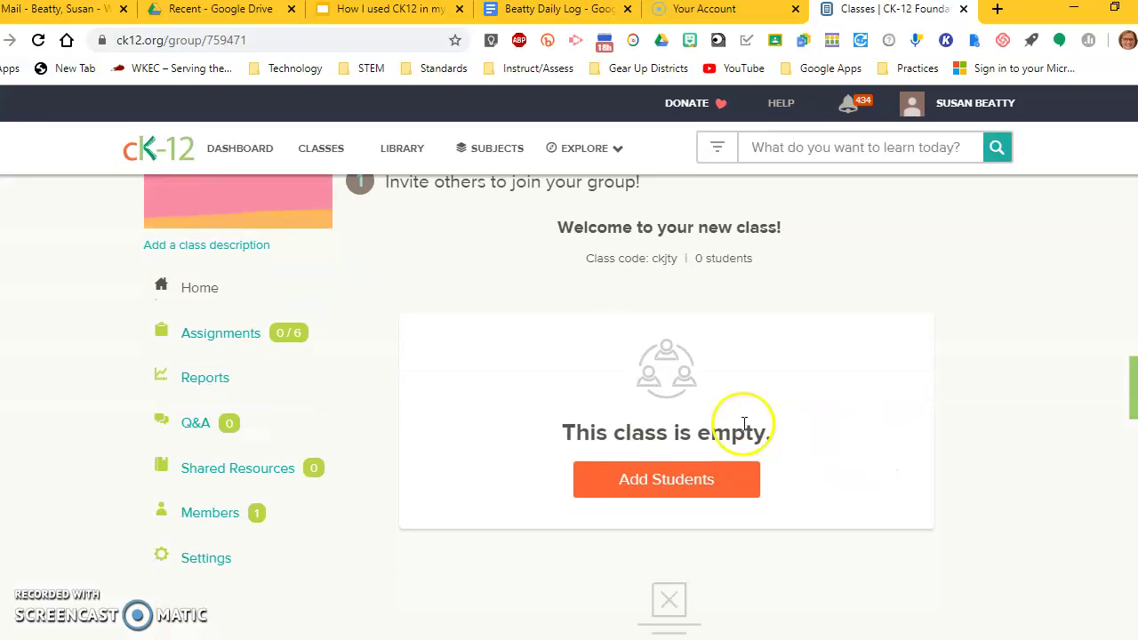
click(665, 480)
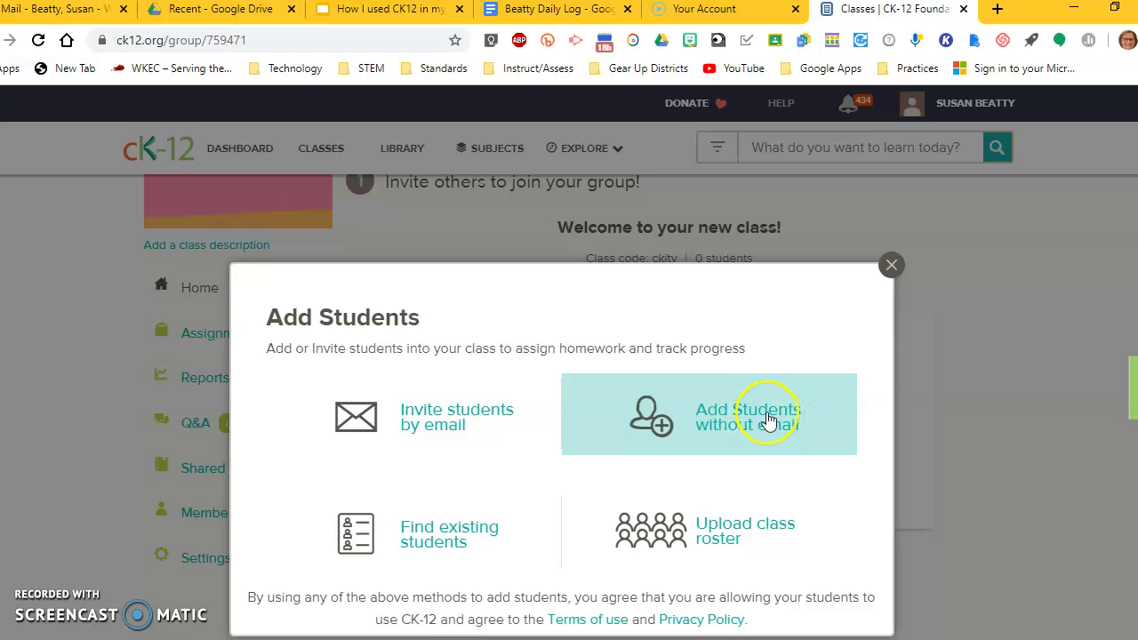
click(429, 421)
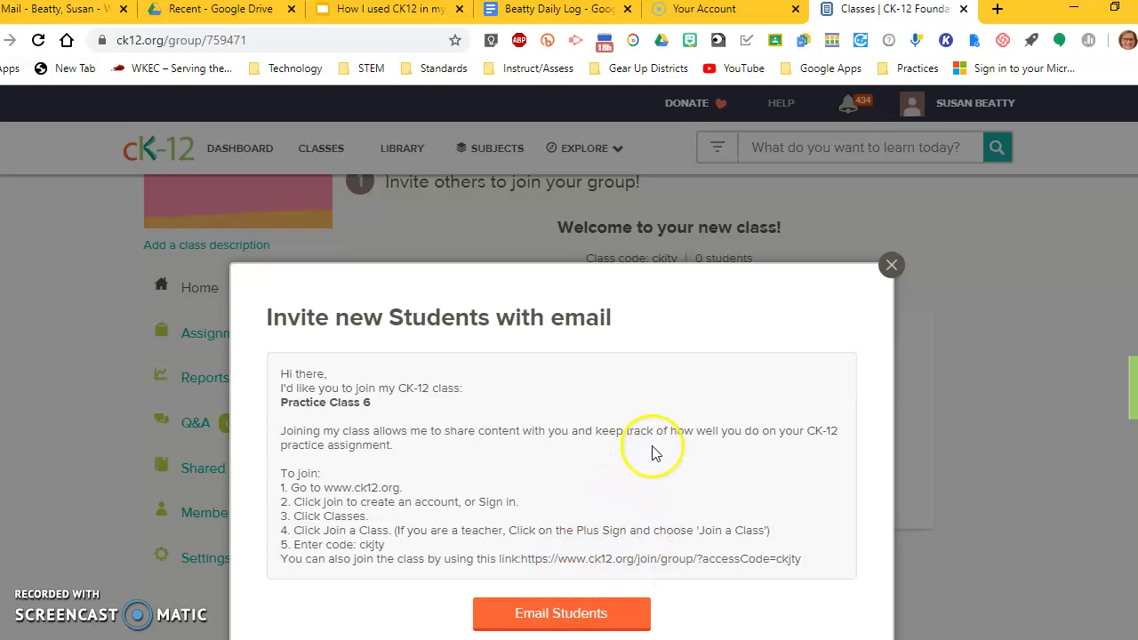
click(523, 613)
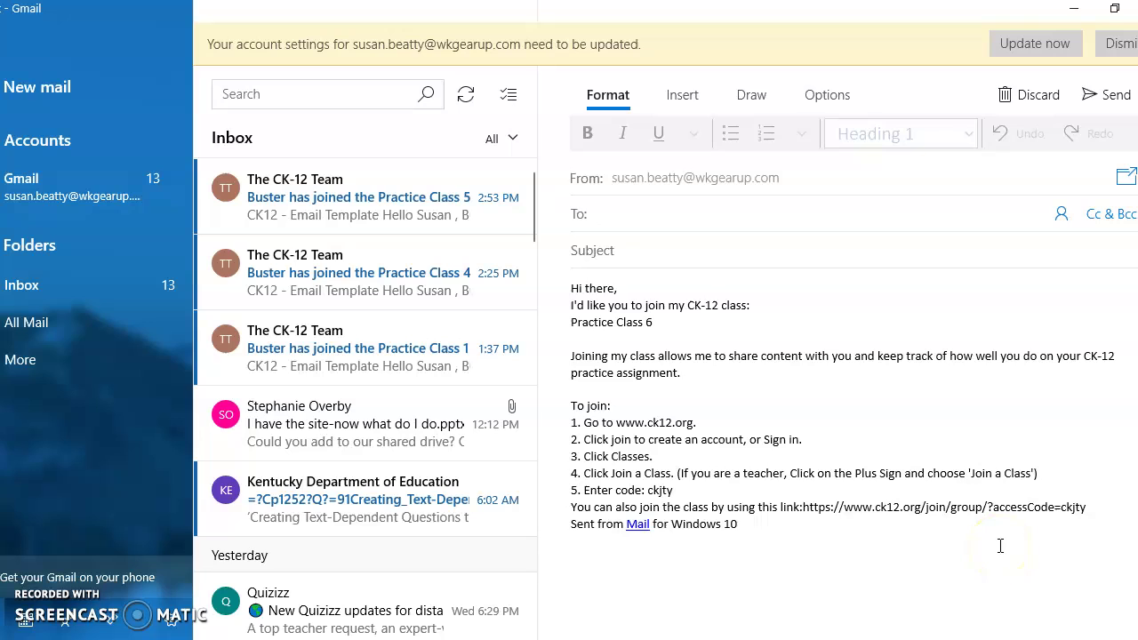
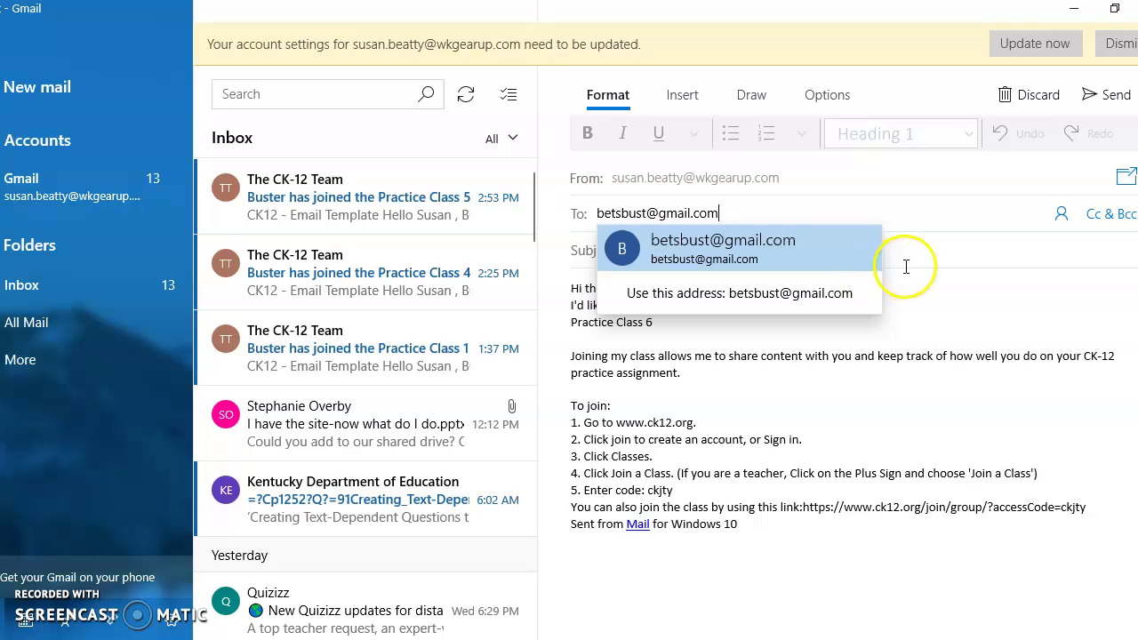
Step: Send the invite to the student's e-mail address with subject 'Join my CK12 class', then minimize Mail
key(Tab)
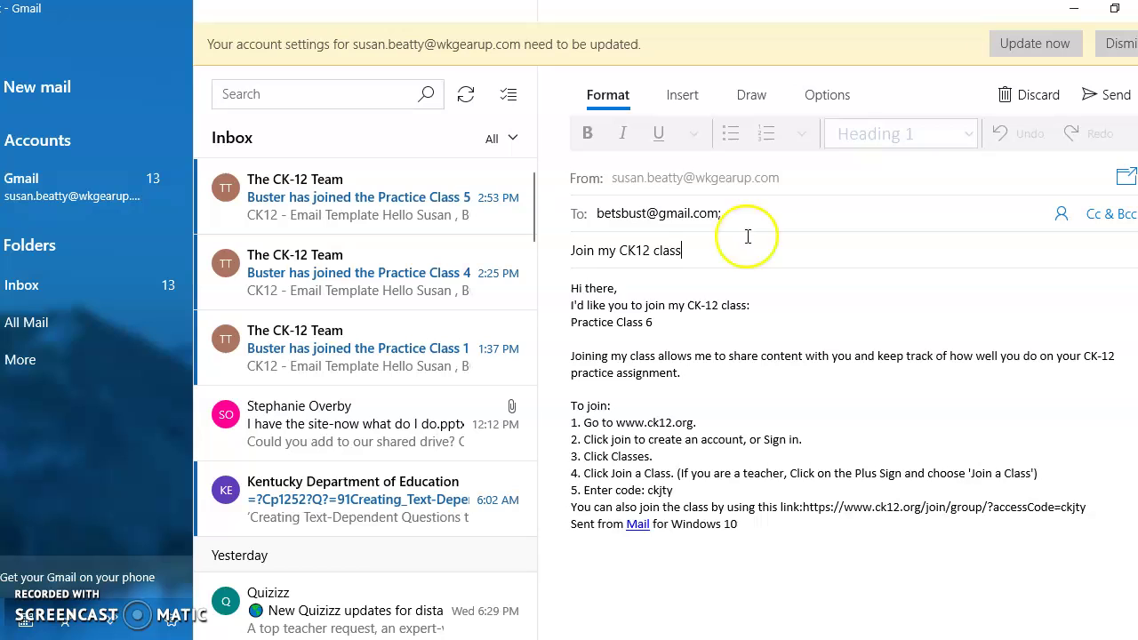
text(Join my CK12 class)
click(1102, 94)
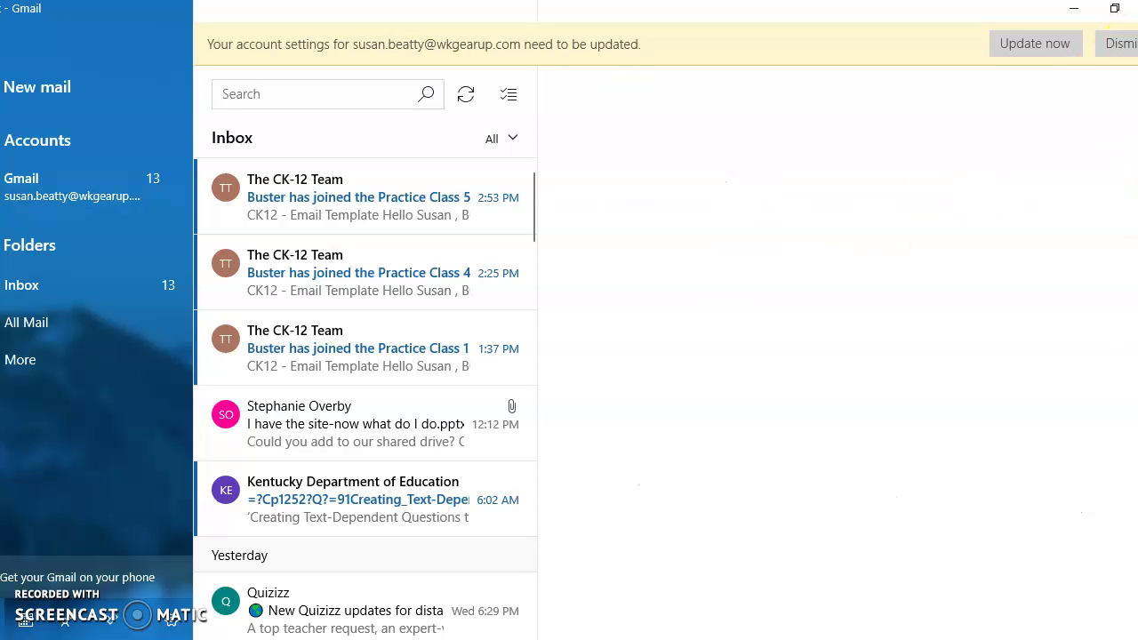
click(1074, 8)
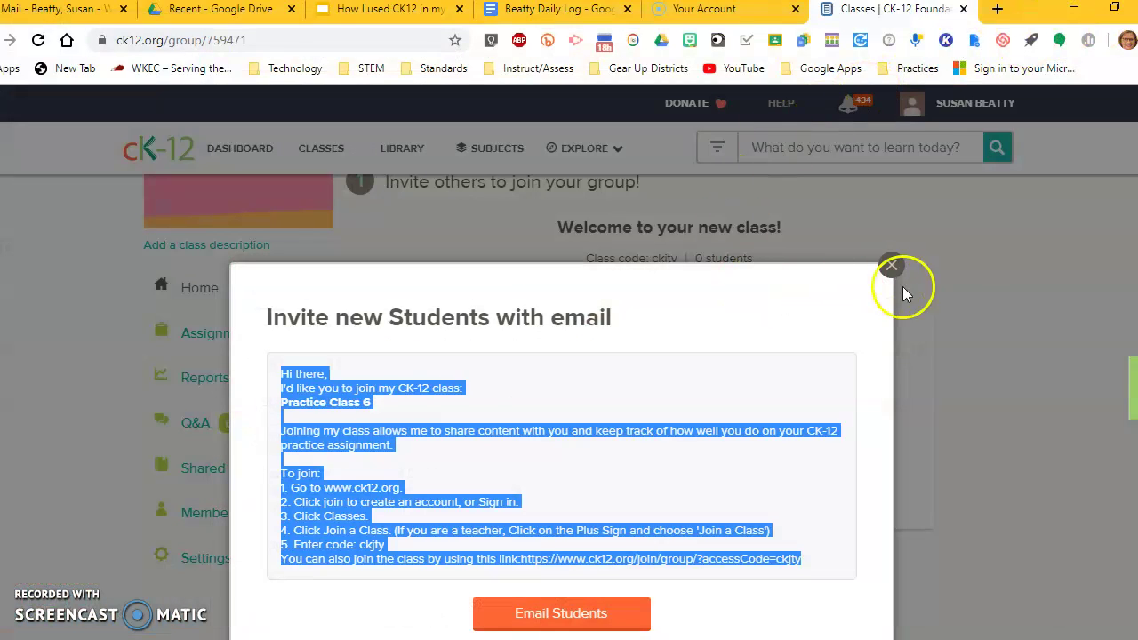
Step: Close the email-invite dialog and select the class page address to reload it
click(891, 265)
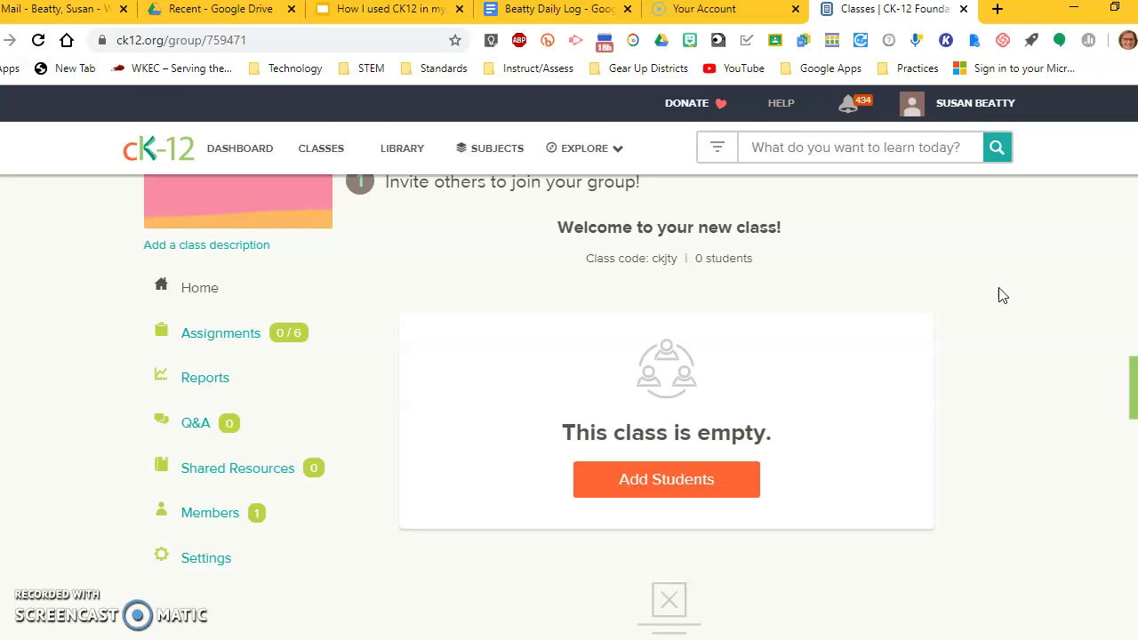
scroll(895, 289, up, 1)
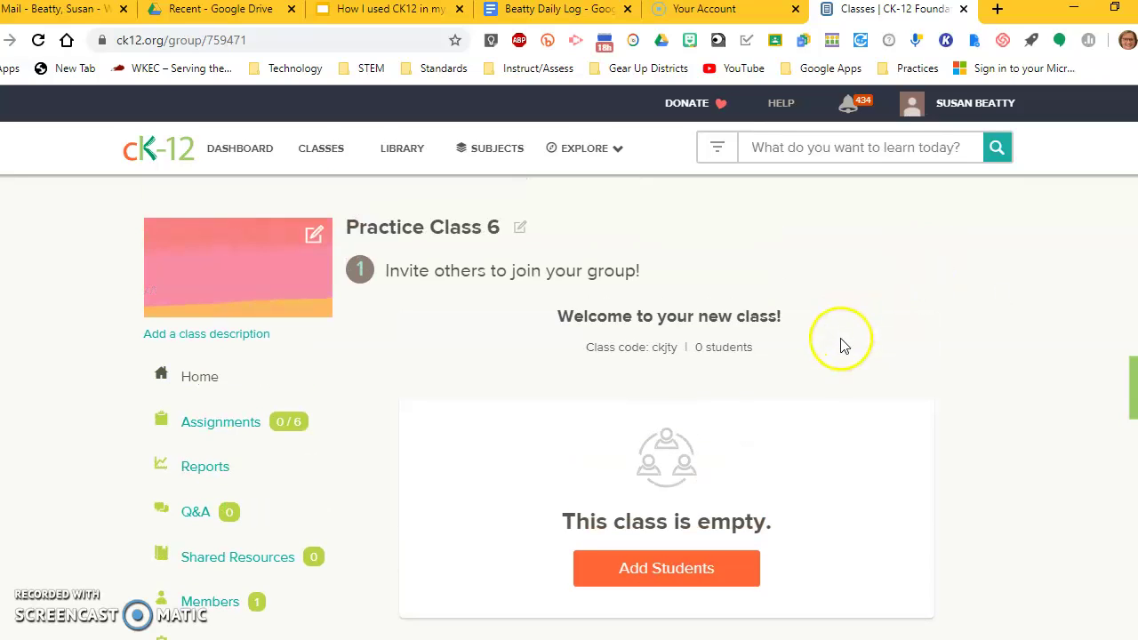
click(282, 39)
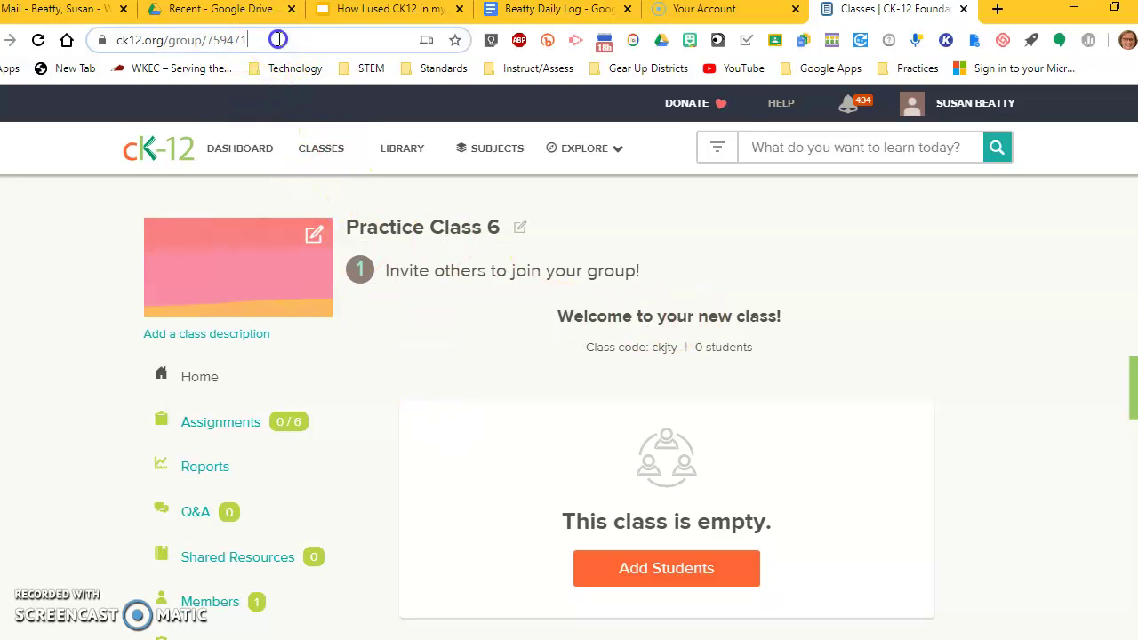
click(285, 39)
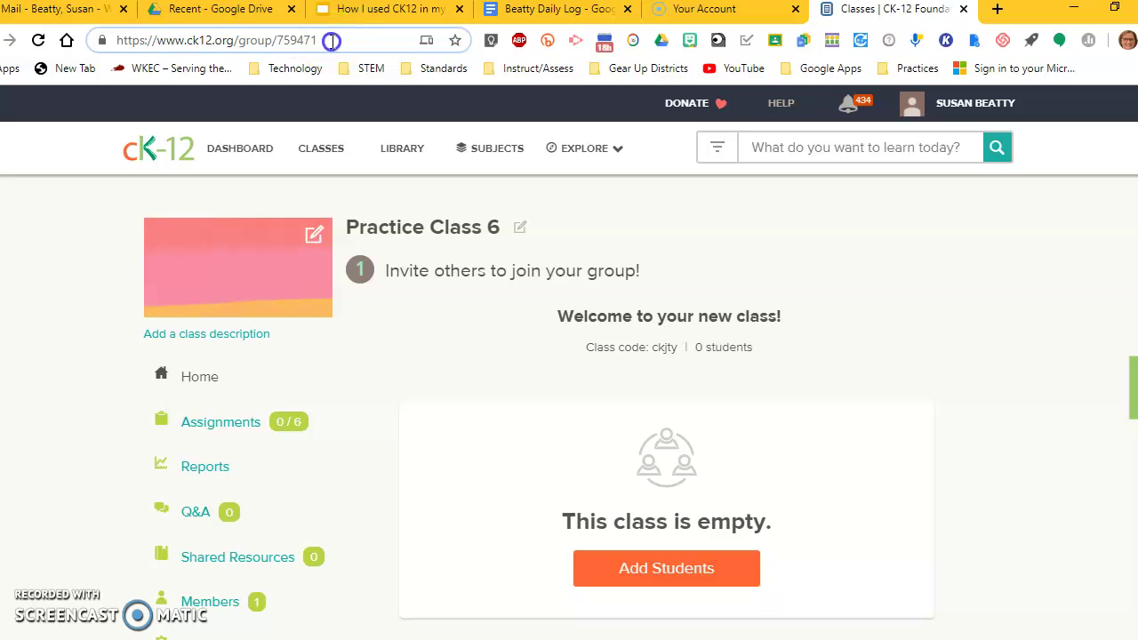
Step: Reload the Practice Class 6 page and dismiss the new-member mail notification
key(Return)
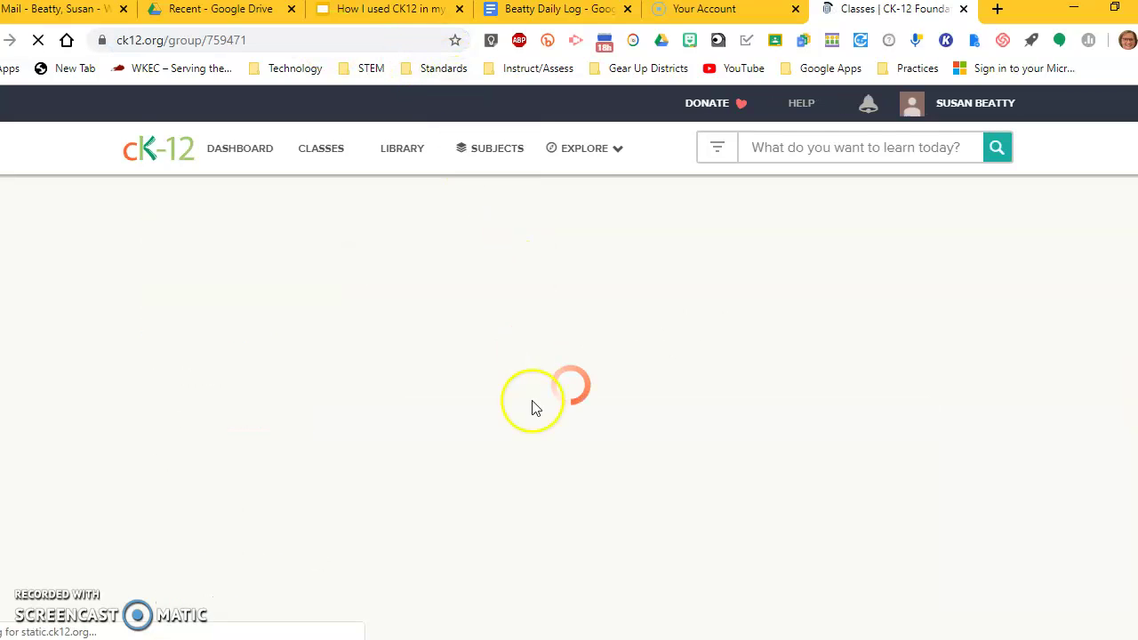
scroll(699, 460, down, 1)
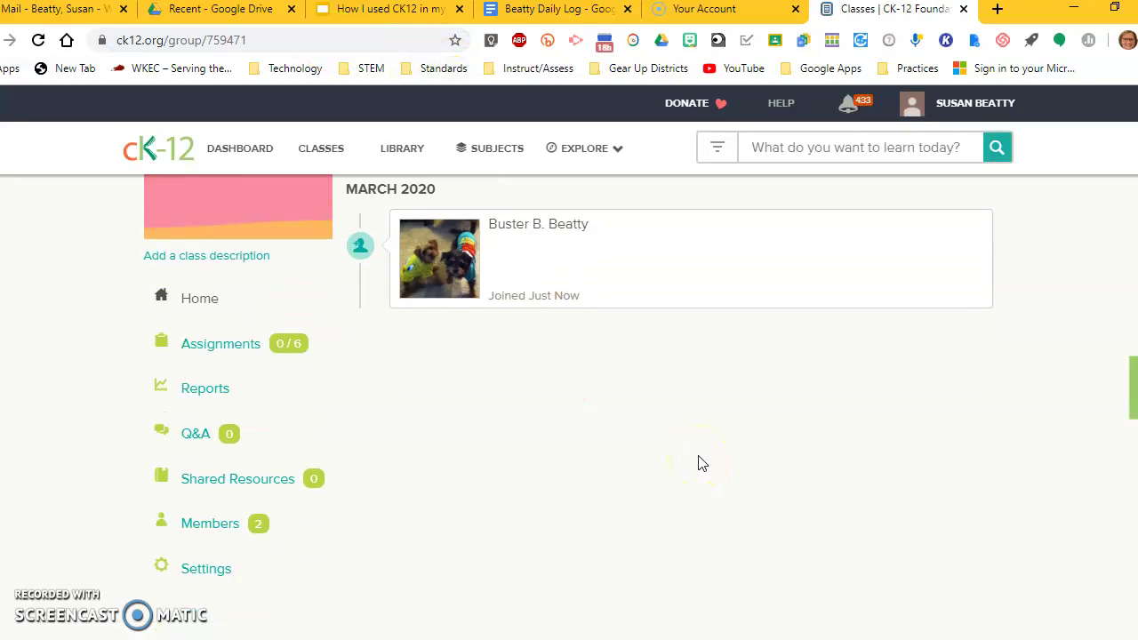
scroll(699, 460, up, 1)
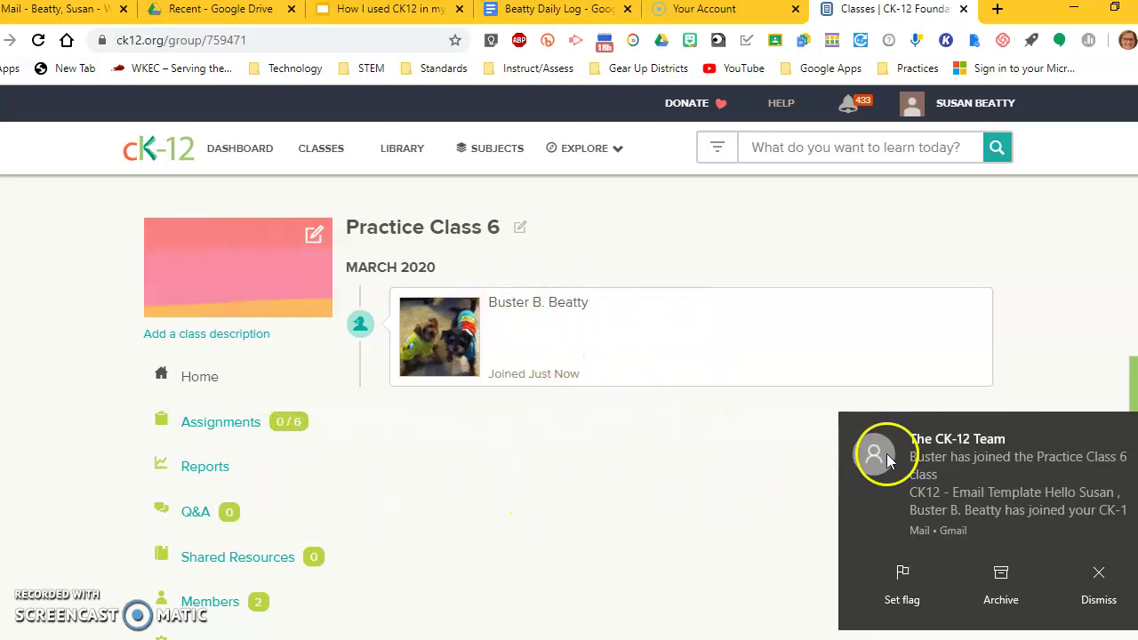
click(1100, 578)
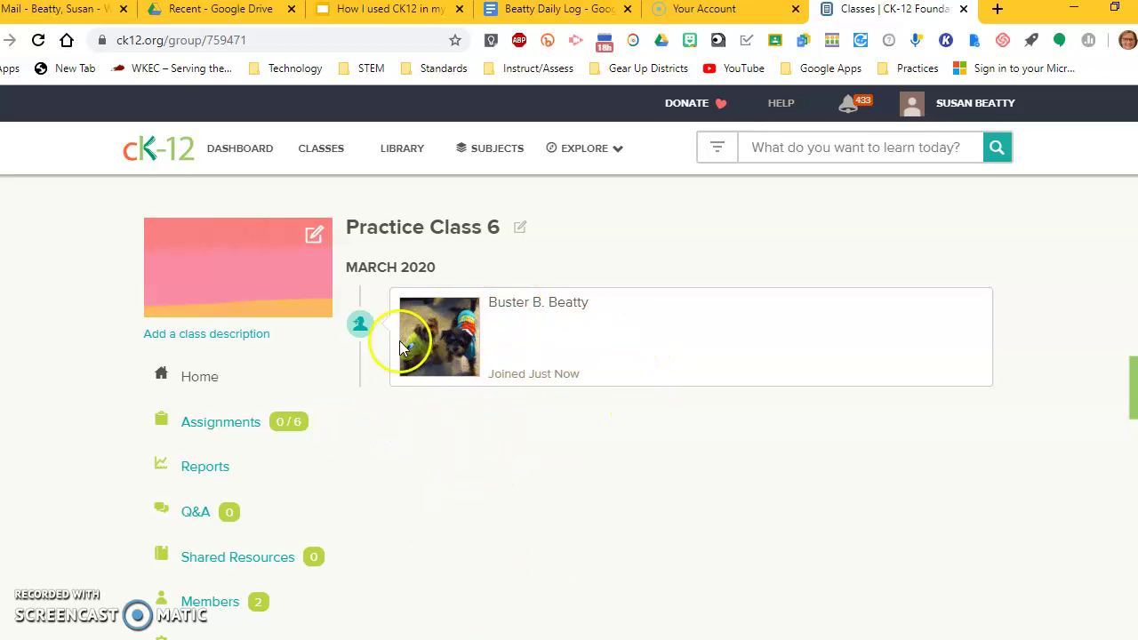
Step: View the Members list showing the class leader and one enrolled student
scroll(312, 456, down, 1)
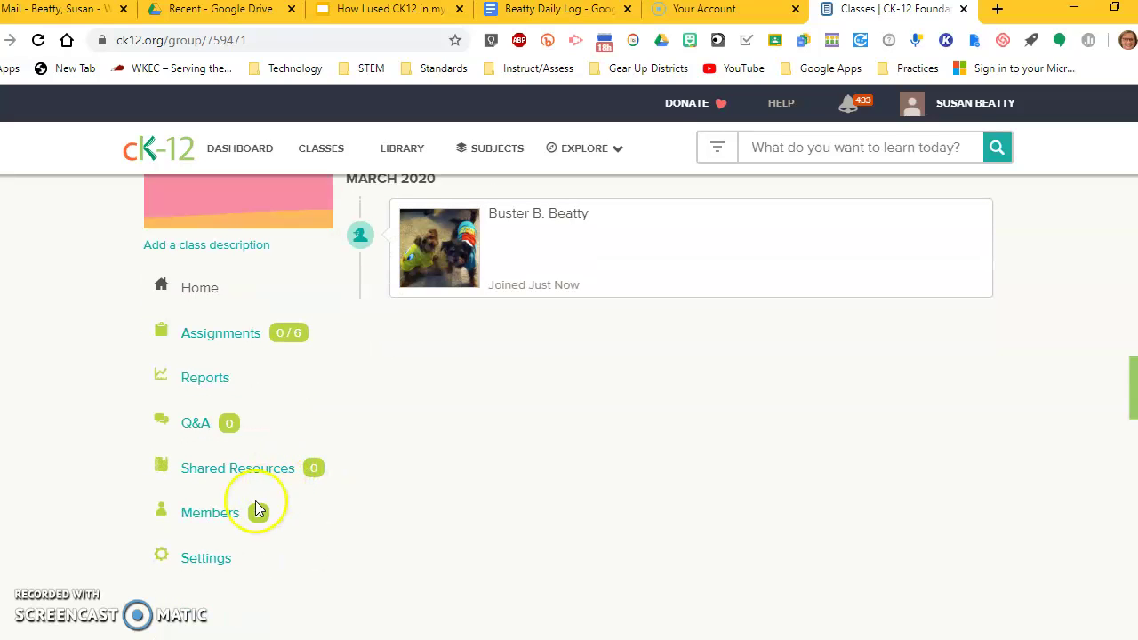
click(206, 515)
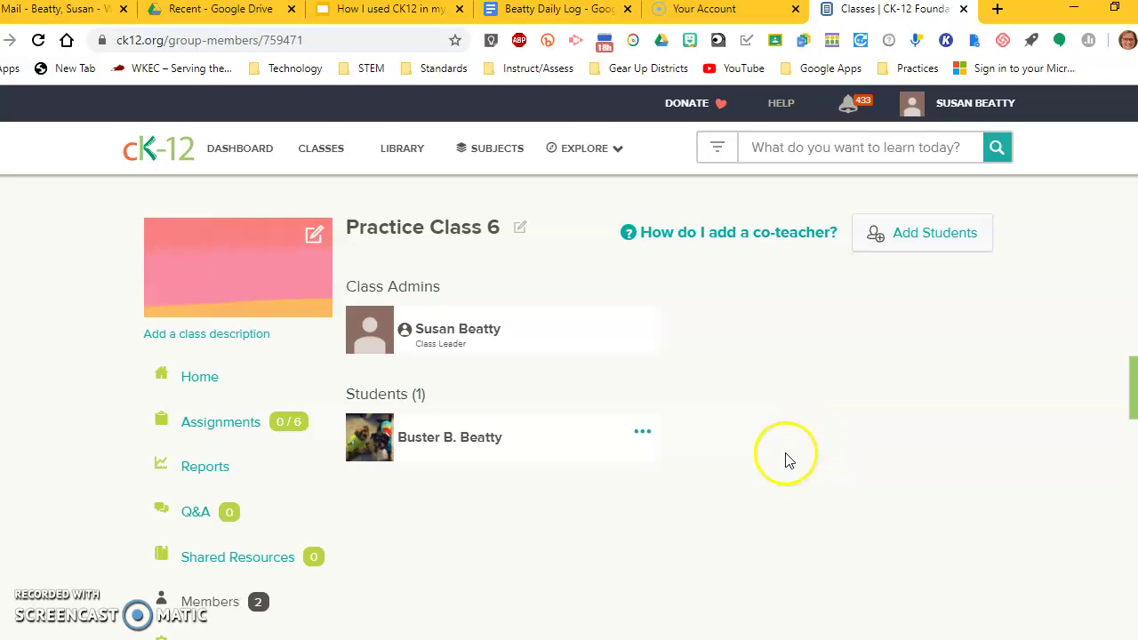
scroll(678, 462, down, 1)
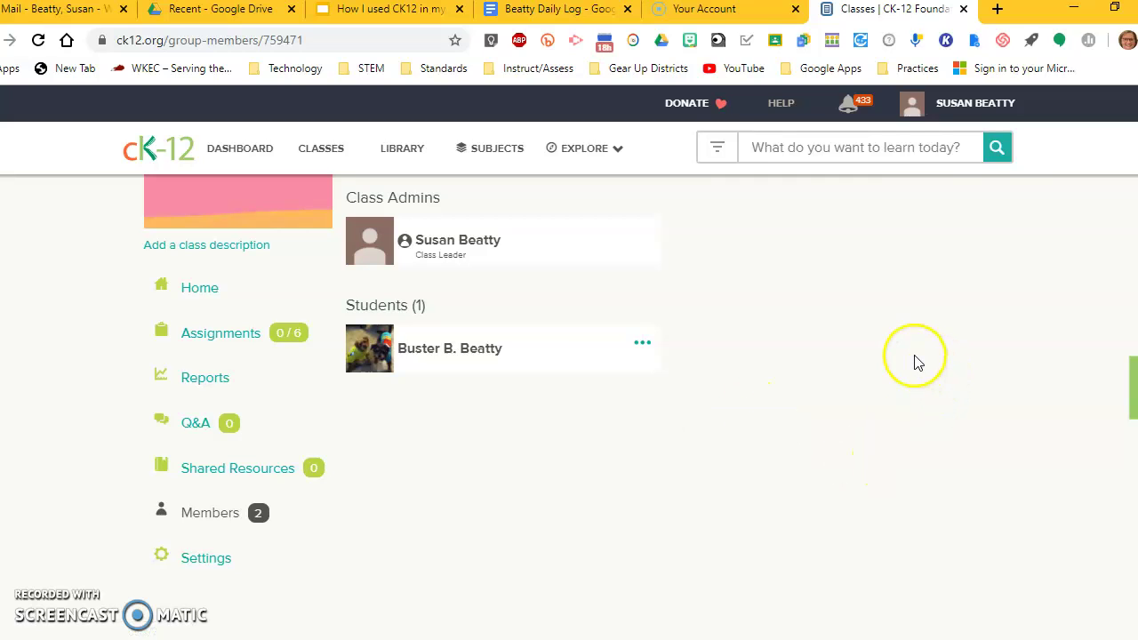
scroll(811, 416, down, 1)
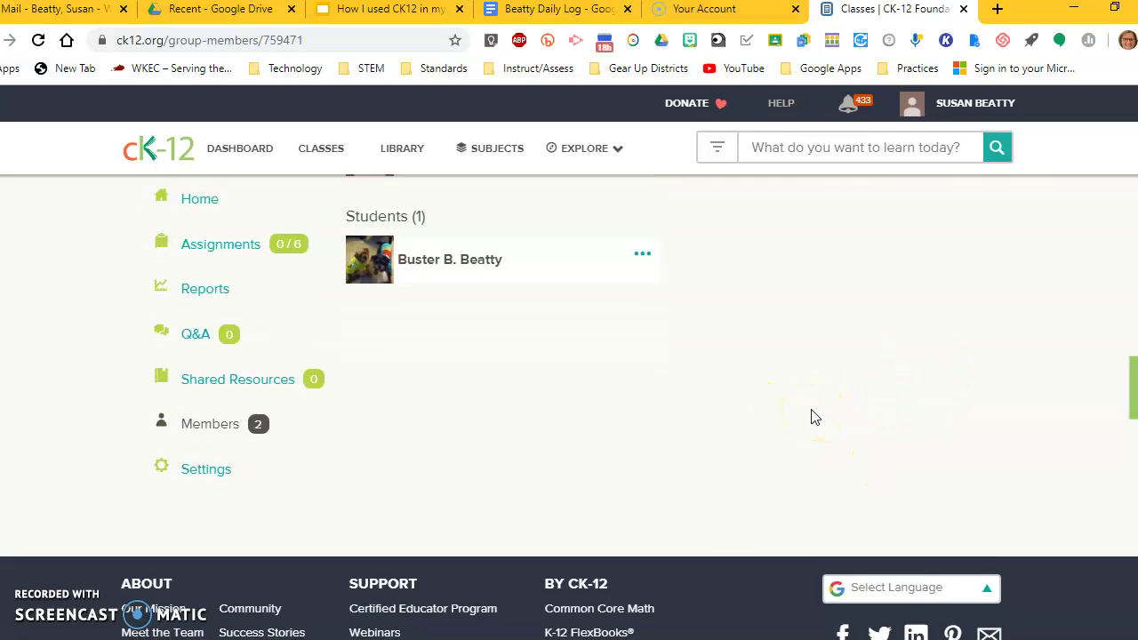
scroll(813, 414, up, 2)
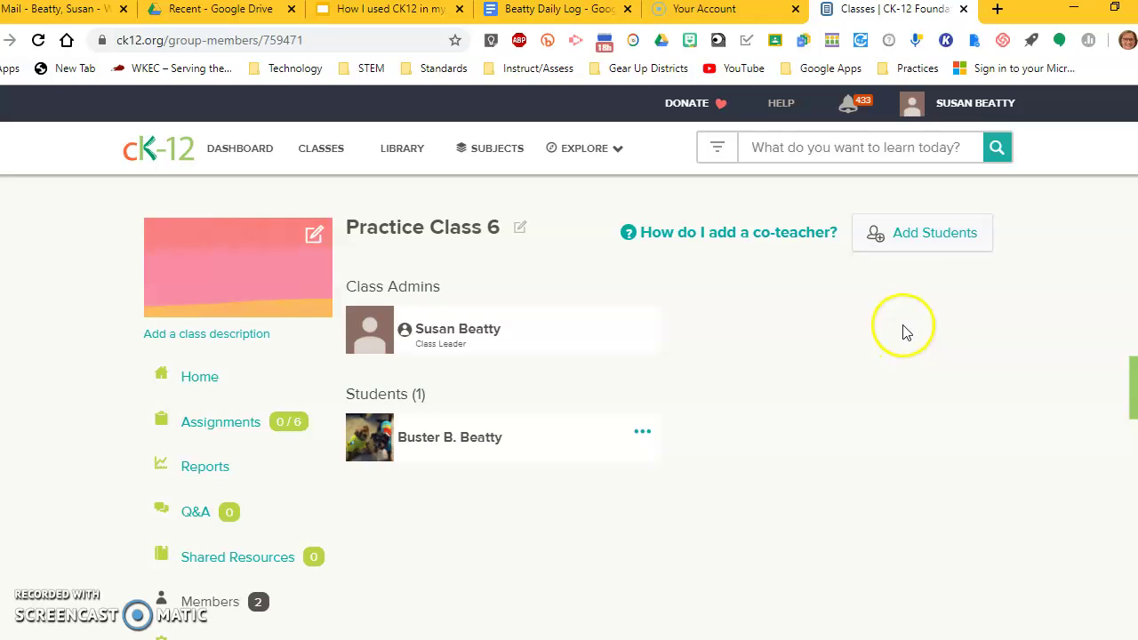
click(920, 234)
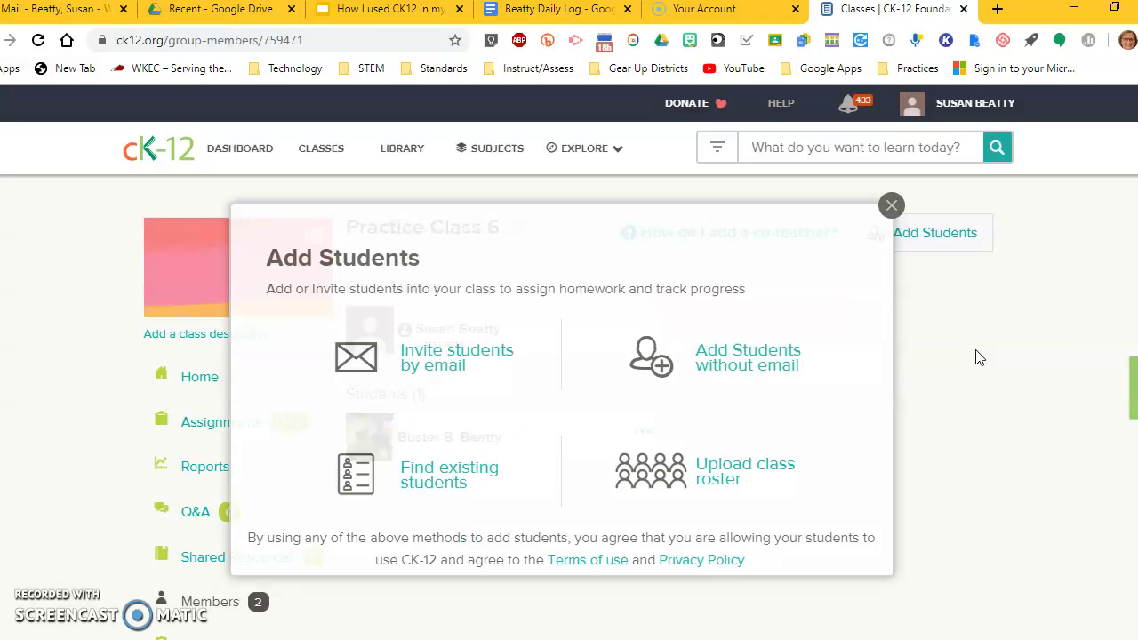
click(979, 357)
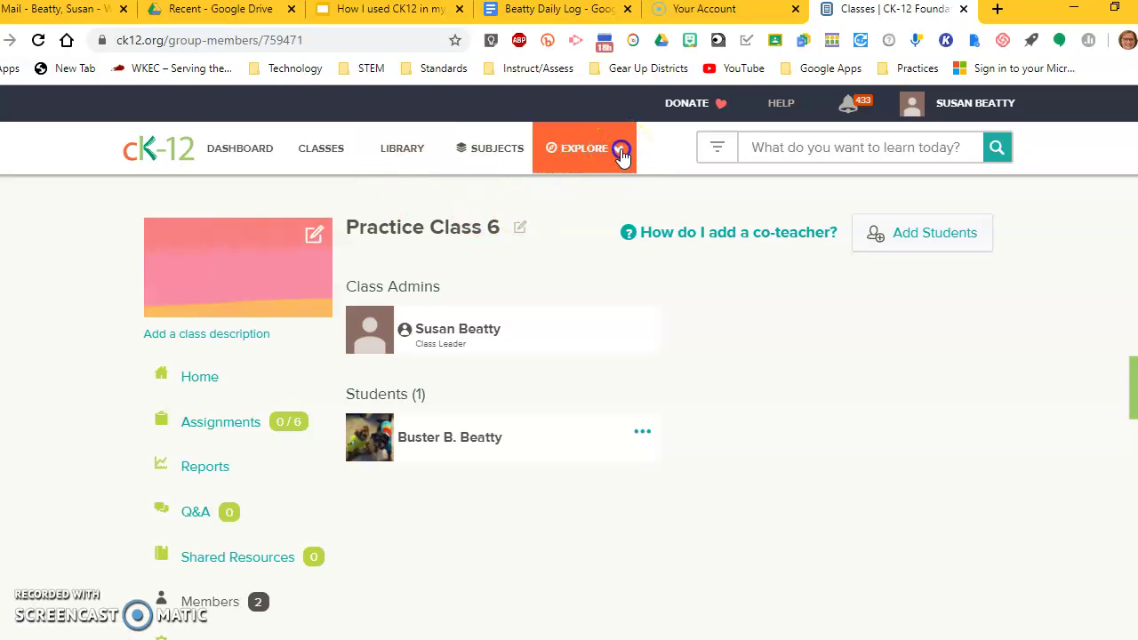
Step: Go to FlexBooks 2.0 from the Explore menu and scroll down to the Science titles
click(622, 151)
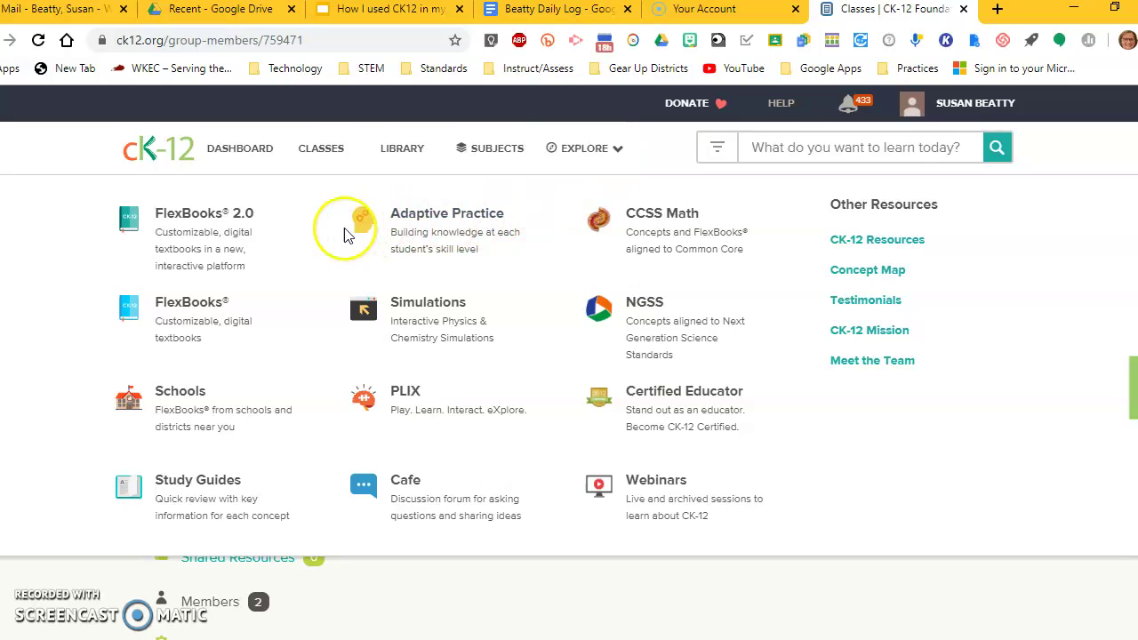
click(194, 217)
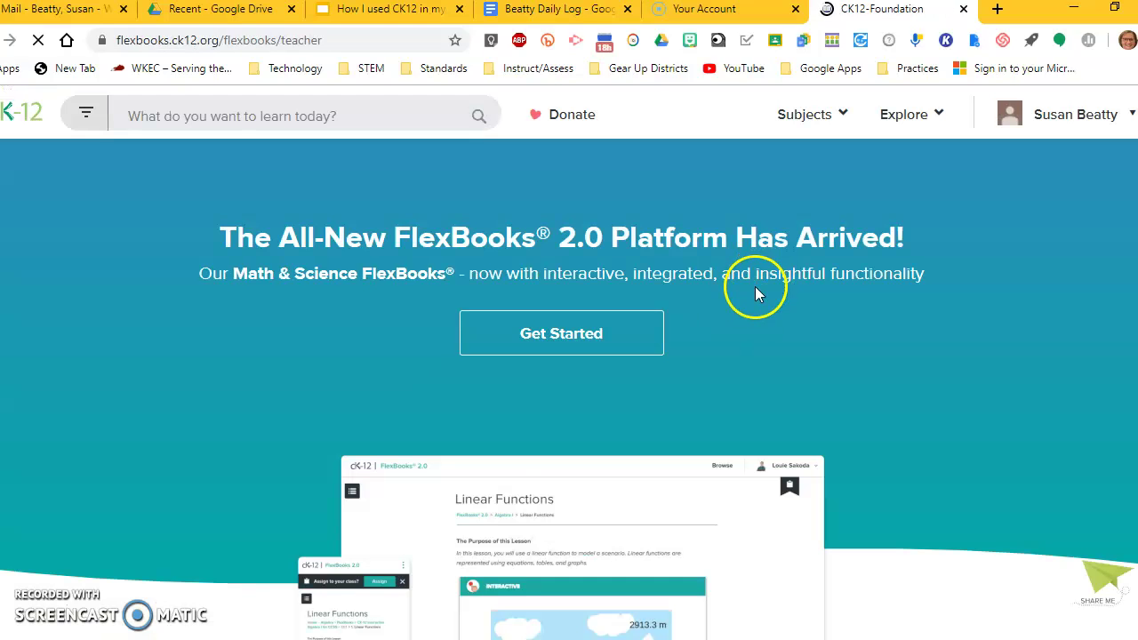
scroll(924, 388, down, 3)
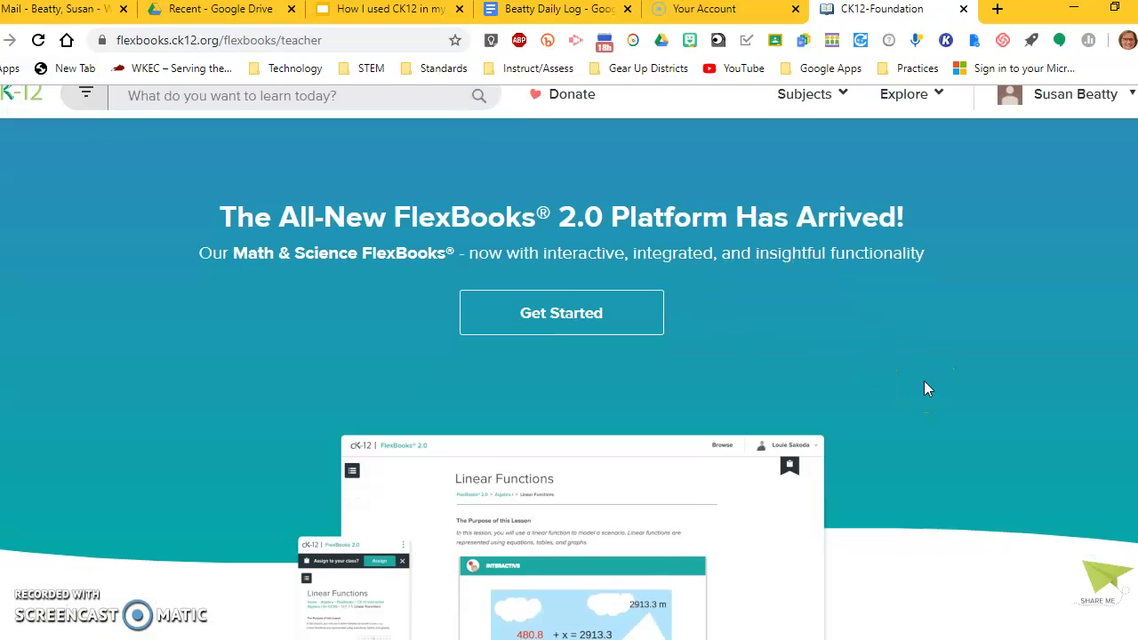
scroll(923, 389, up, 3)
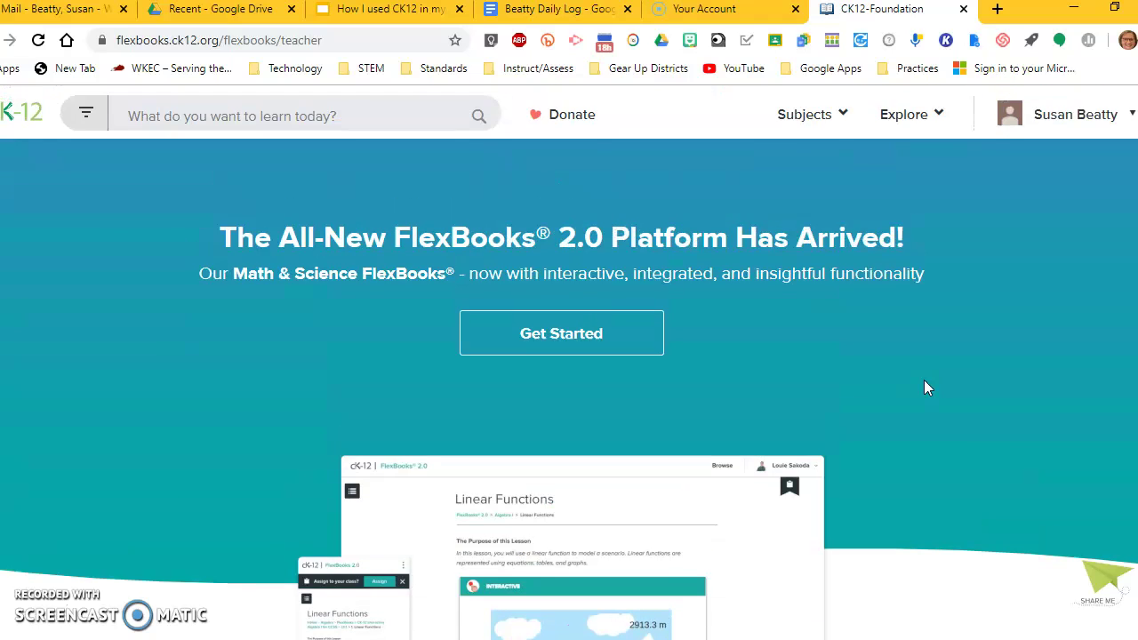
scroll(925, 381, down, 3)
scroll(925, 381, down, 6)
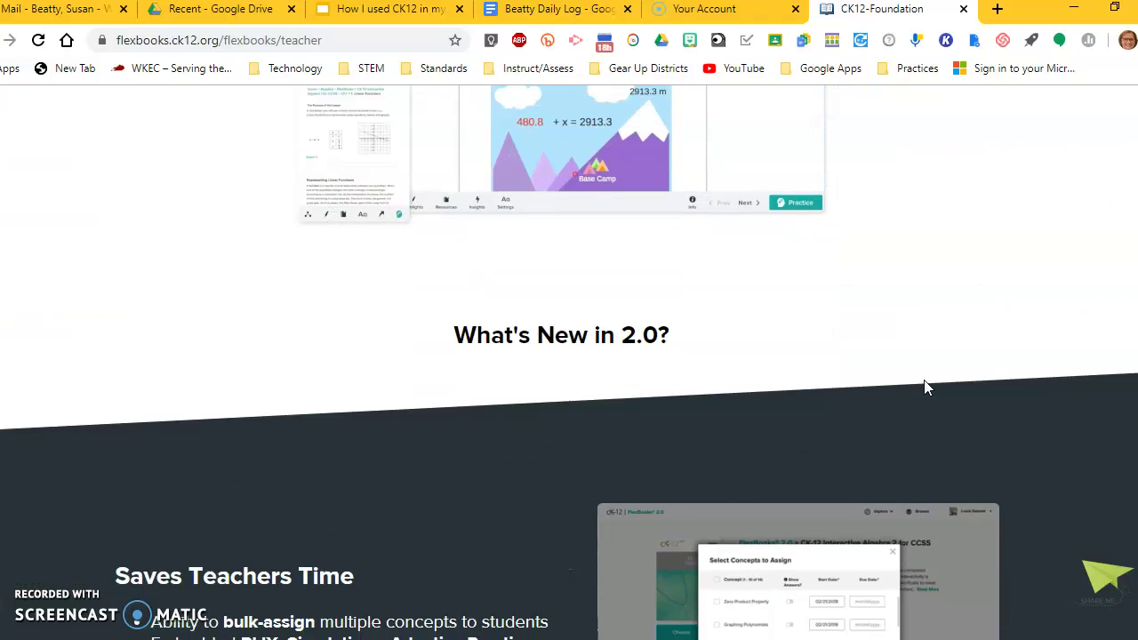
scroll(923, 378, down, 10)
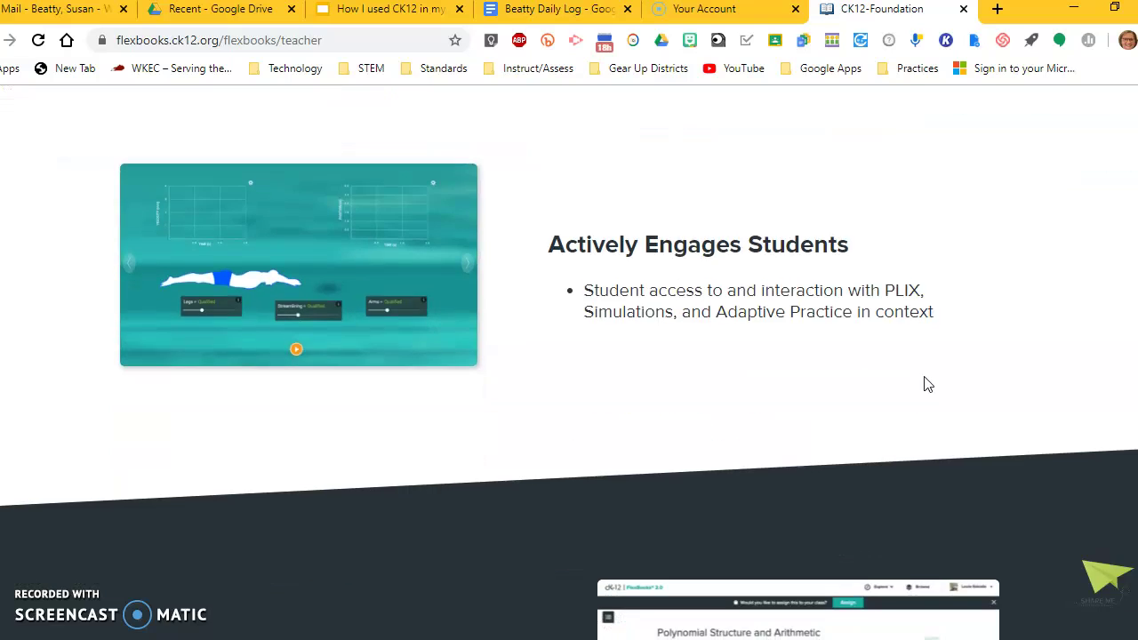
scroll(924, 382, down, 8)
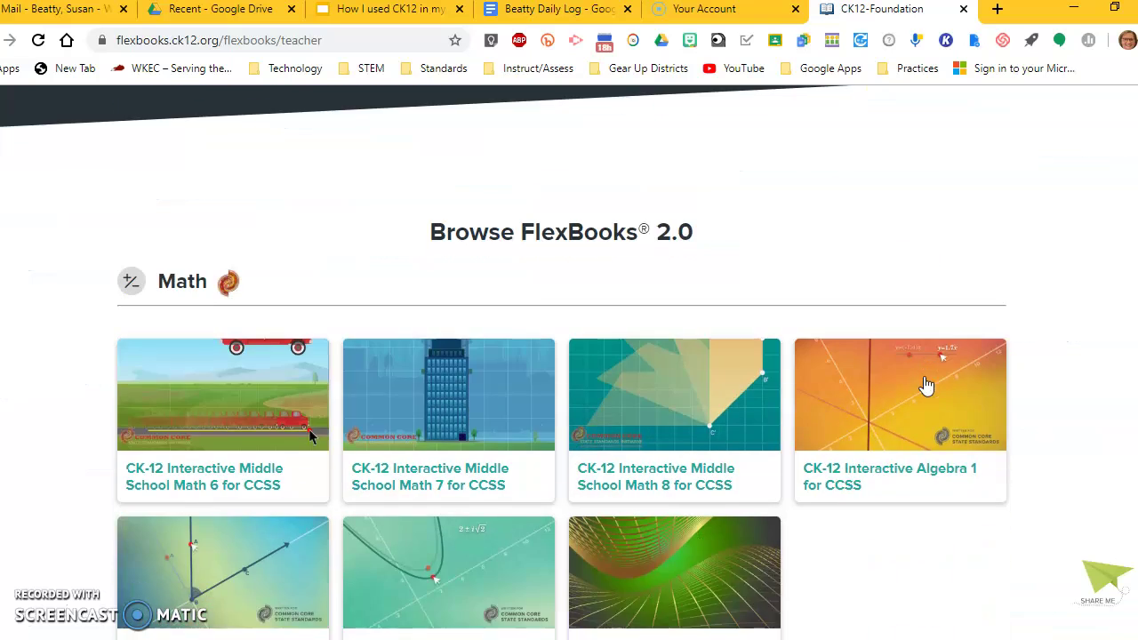
scroll(927, 384, down, 1)
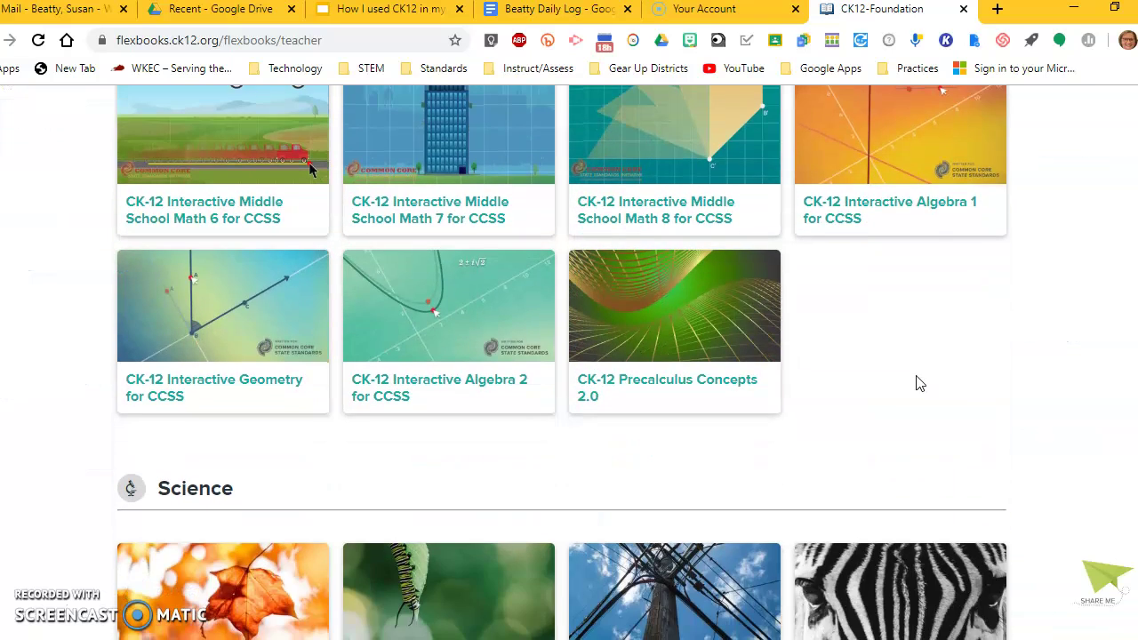
scroll(920, 383, down, 4)
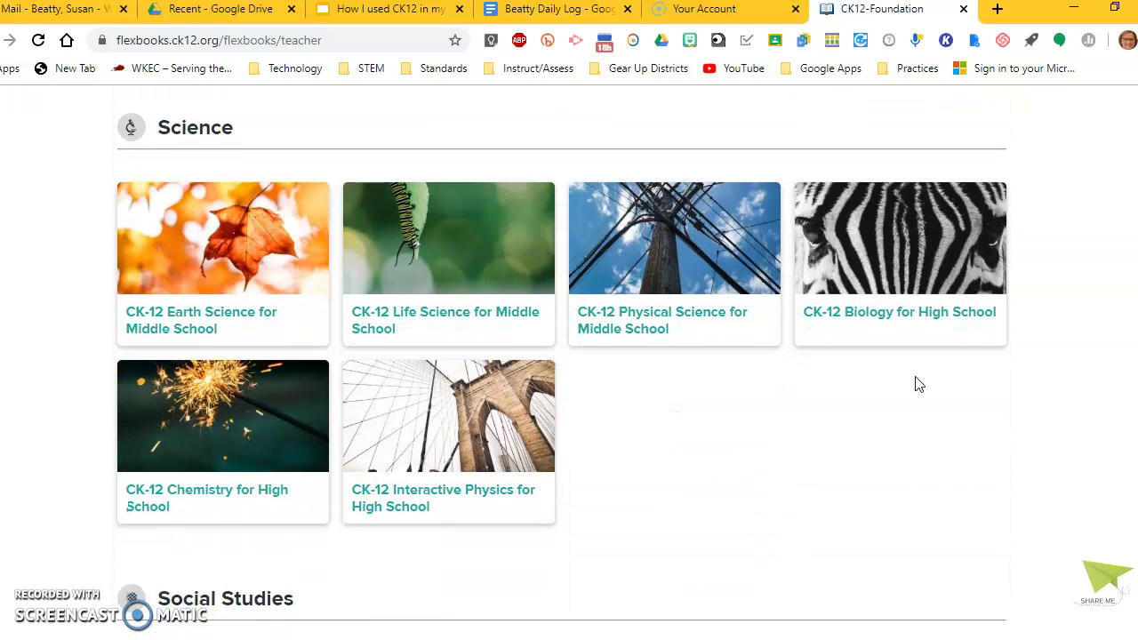
scroll(919, 384, down, 4)
scroll(911, 384, up, 4)
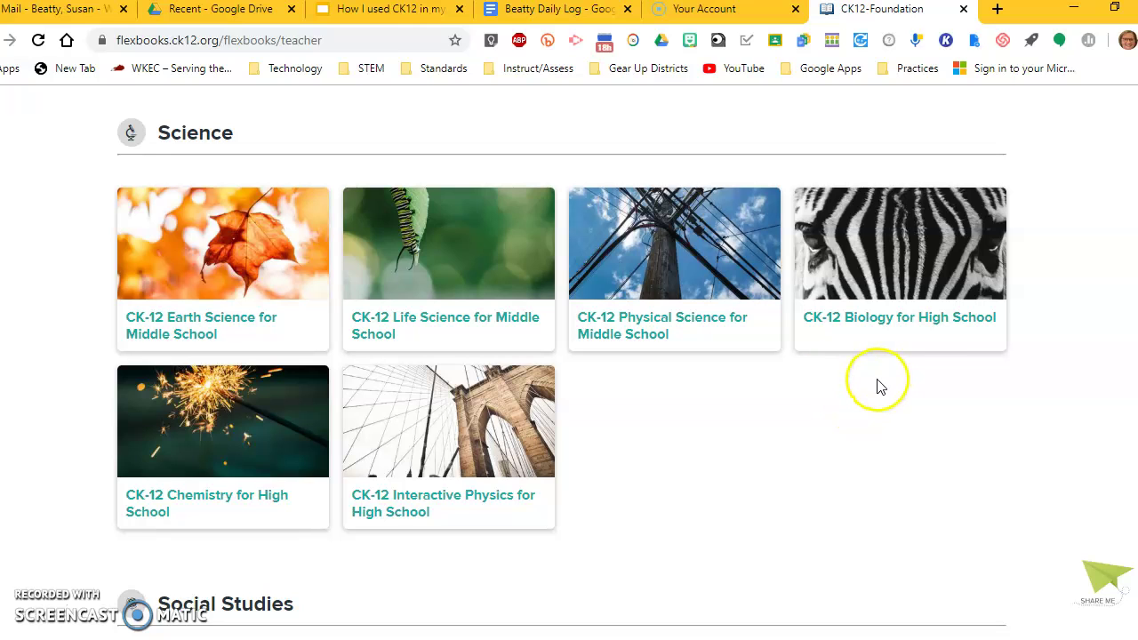
Step: Open the CK-12 Biology for High School FlexBook and browse its chapter list
click(877, 325)
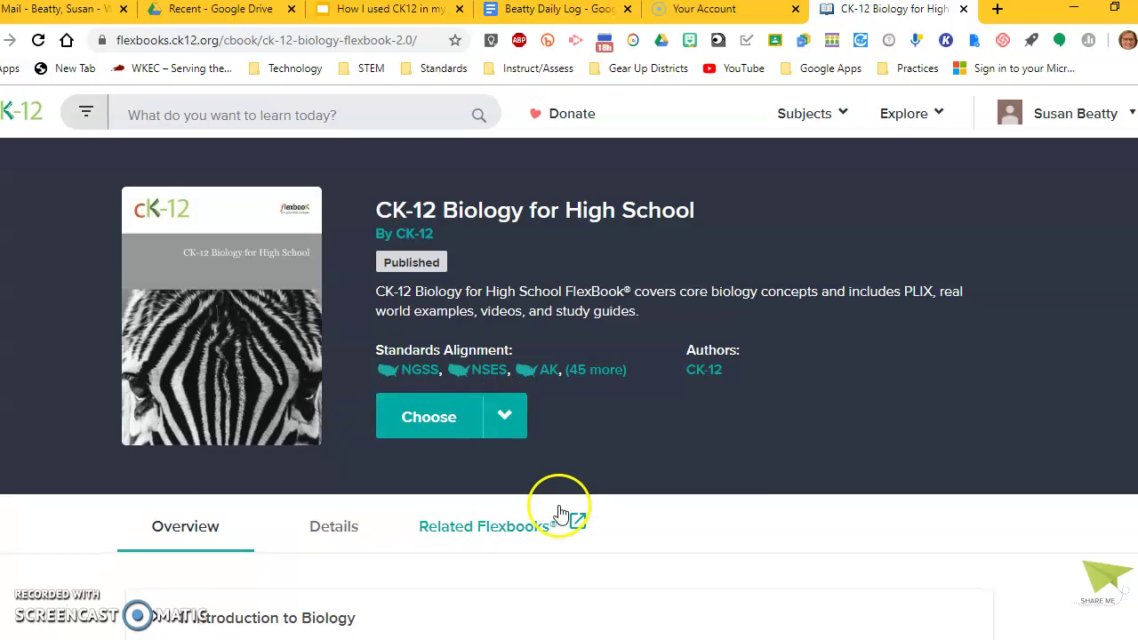
scroll(549, 498, down, 8)
scroll(538, 445, down, 2)
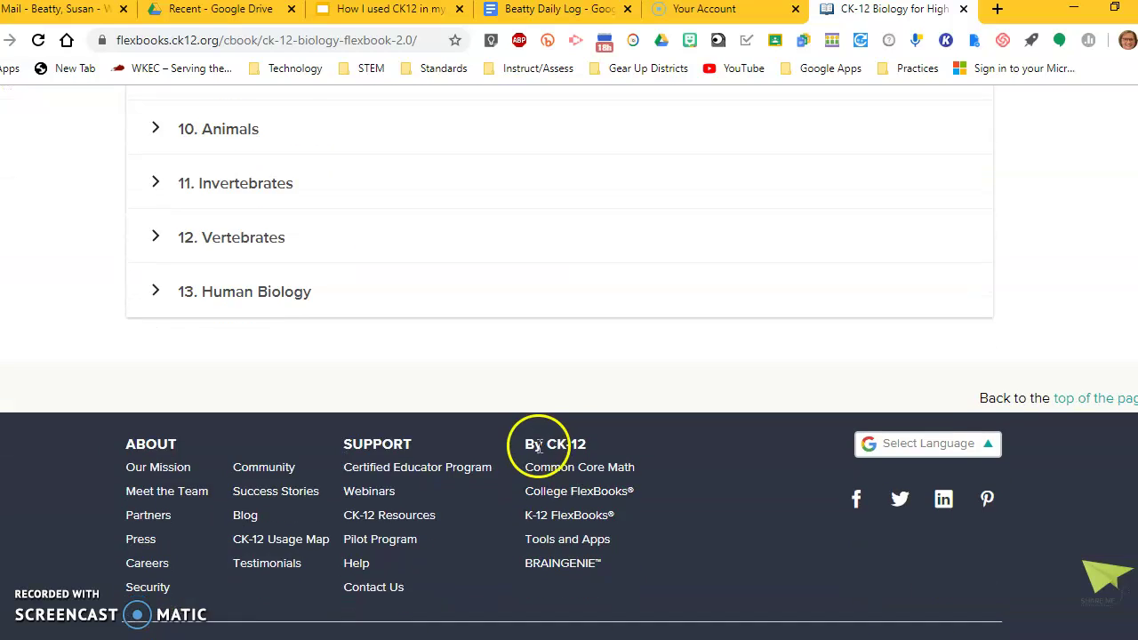
scroll(528, 415, up, 9)
scroll(526, 422, up, 1)
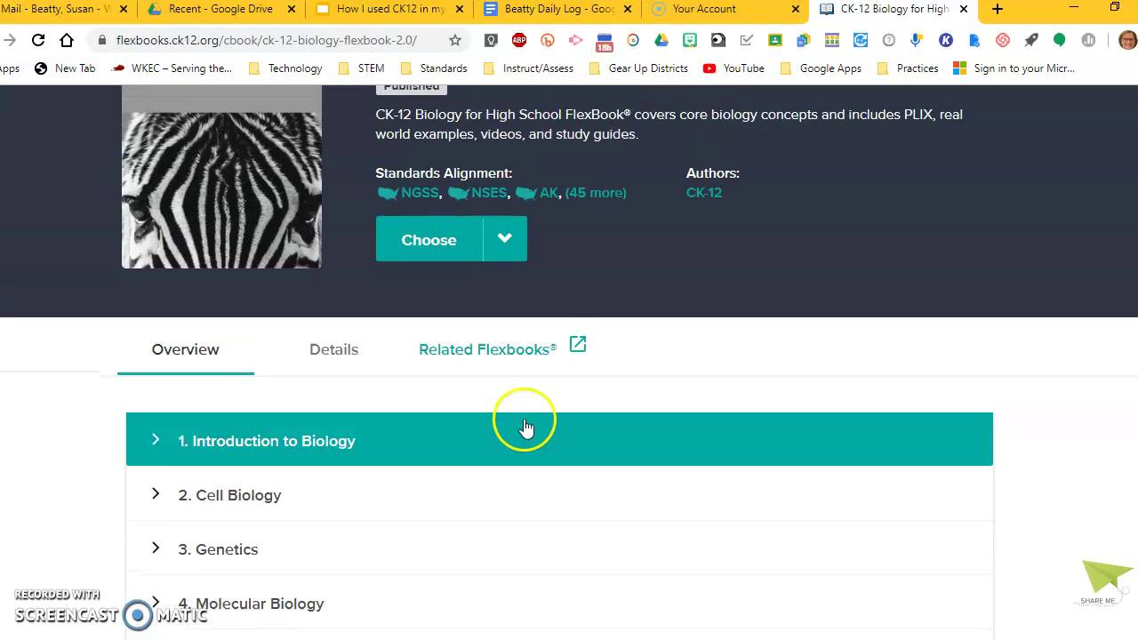
scroll(498, 428, down, 2)
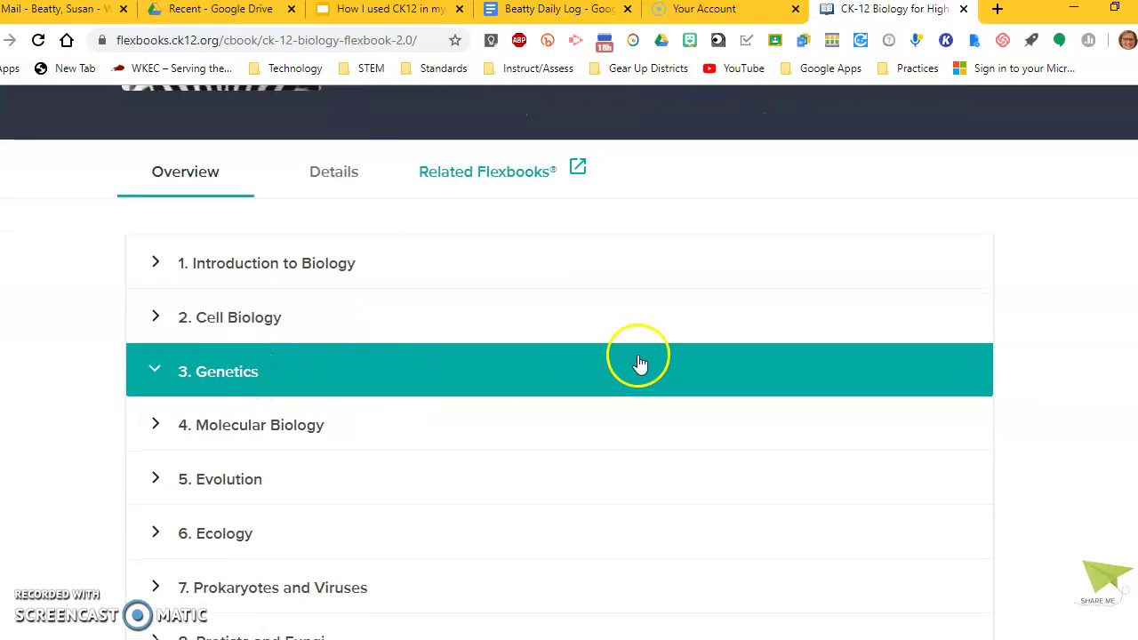
Step: Expand the Genetics chapter's lessons, collapse it, then expand Cell Biology
click(640, 365)
scroll(684, 488, down, 3)
scroll(680, 478, down, 3)
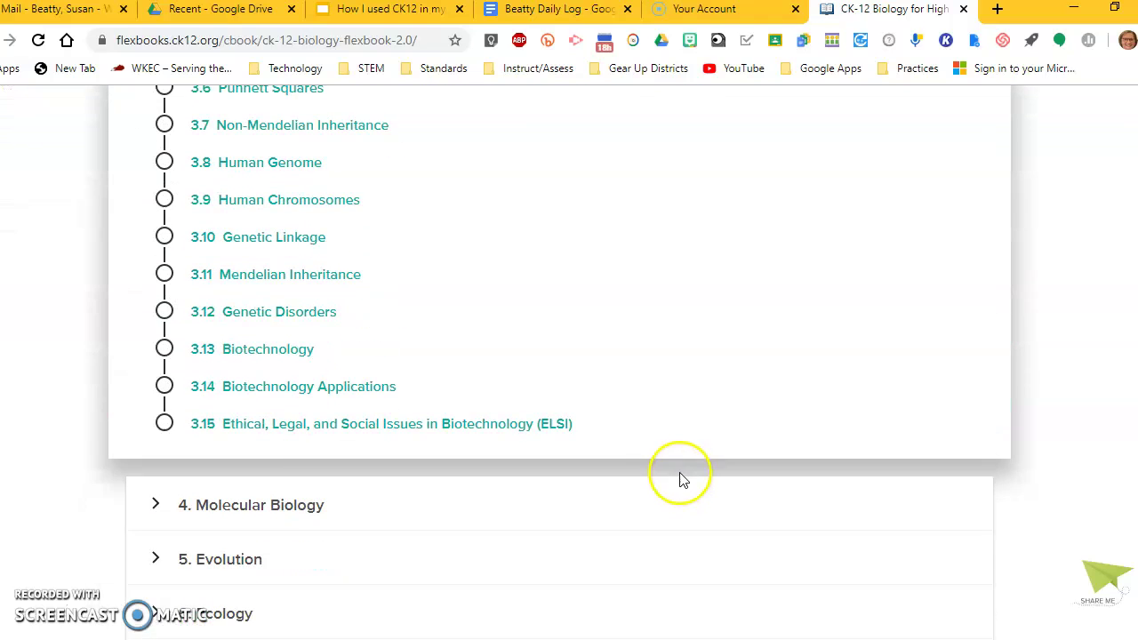
scroll(679, 440, up, 1)
scroll(622, 409, up, 4)
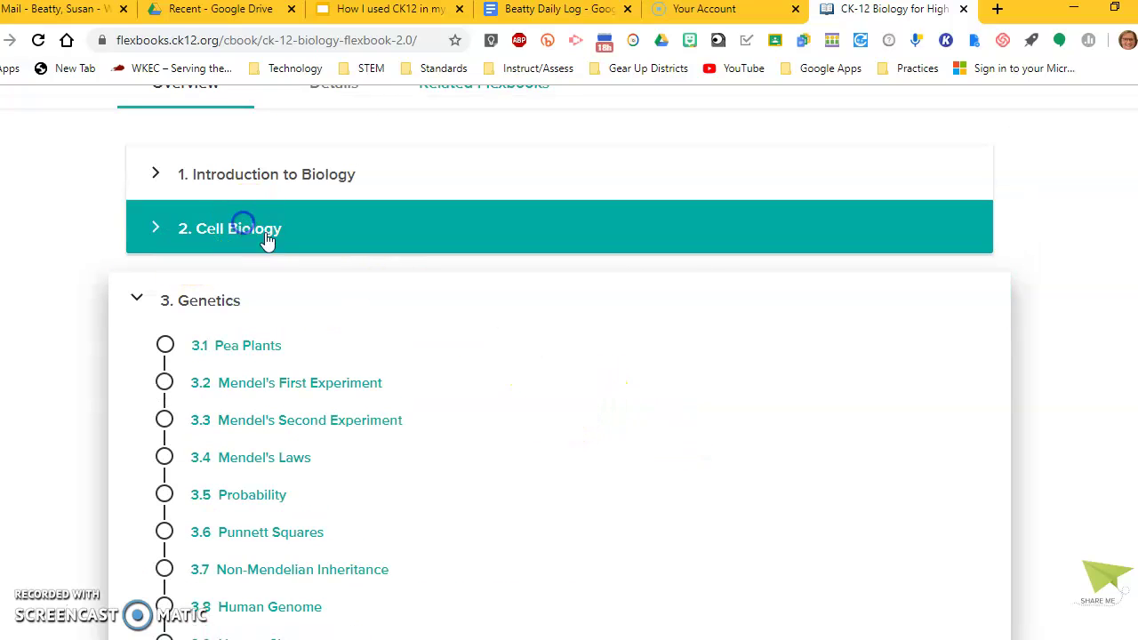
click(142, 298)
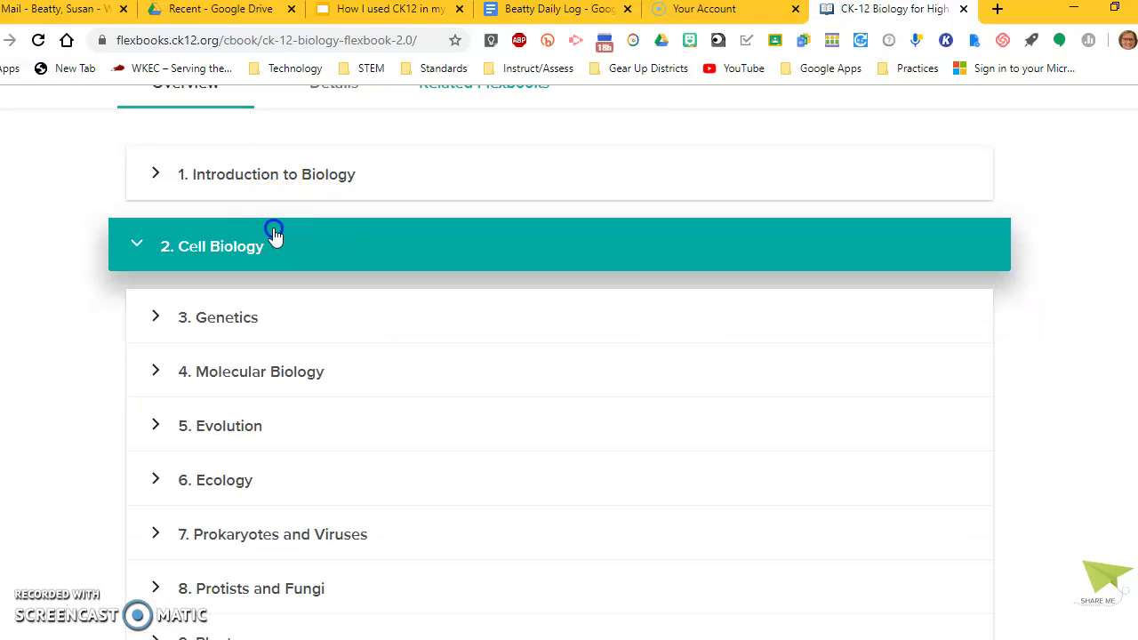
click(272, 233)
scroll(655, 452, down, 4)
scroll(652, 448, up, 6)
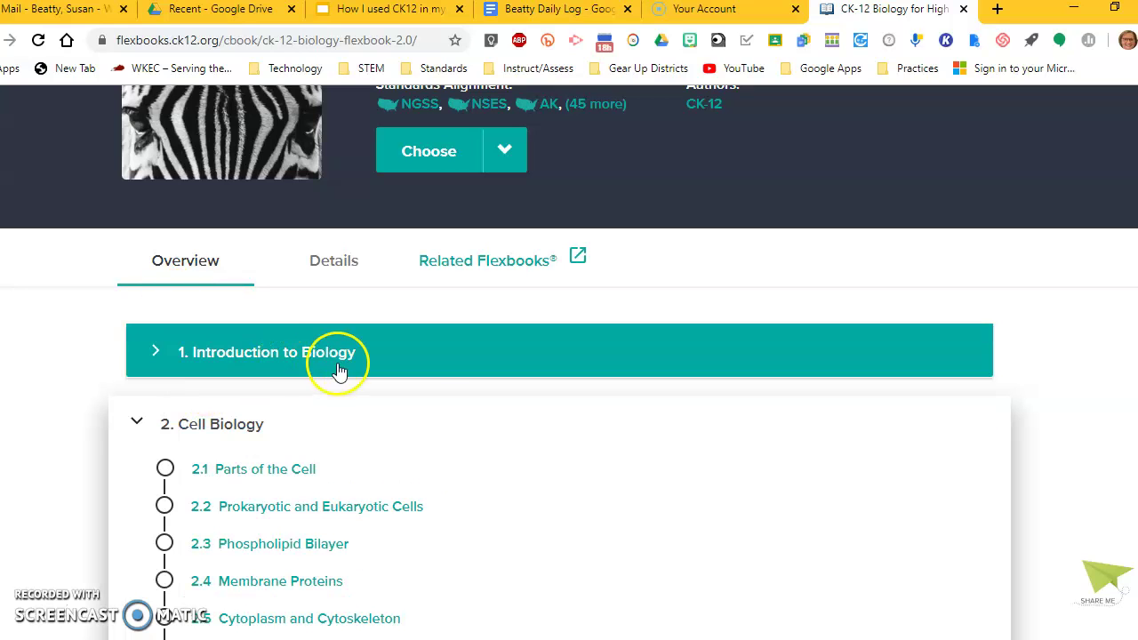
Step: Collapse Cell Biology, recheck the Genetics lessons, and bring up the book's Choose options
click(130, 428)
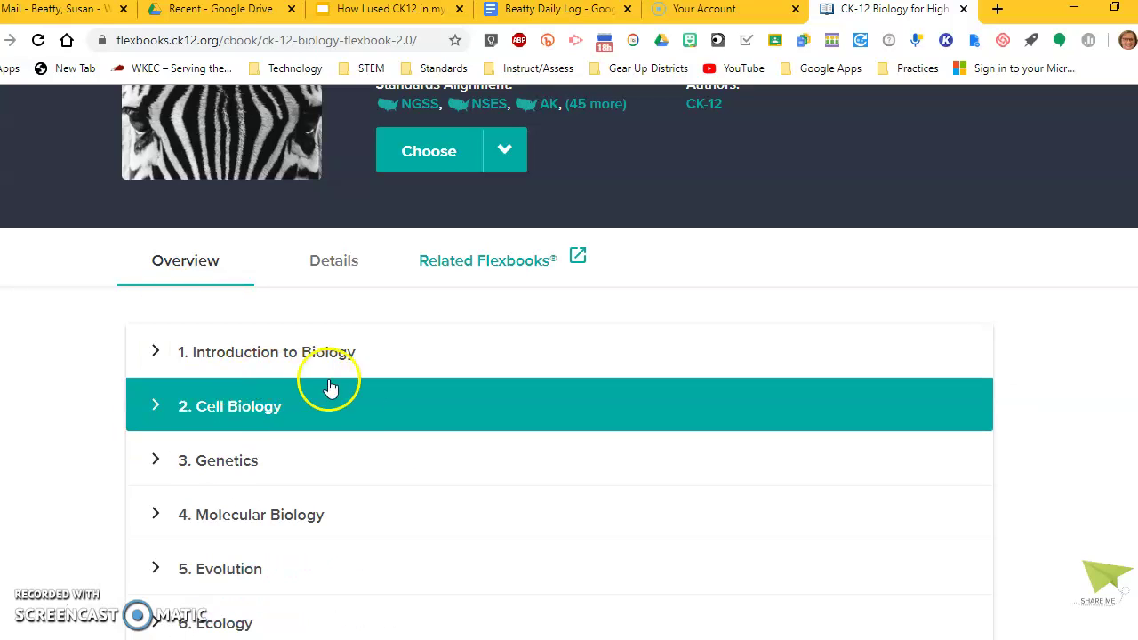
scroll(363, 432, down, 2)
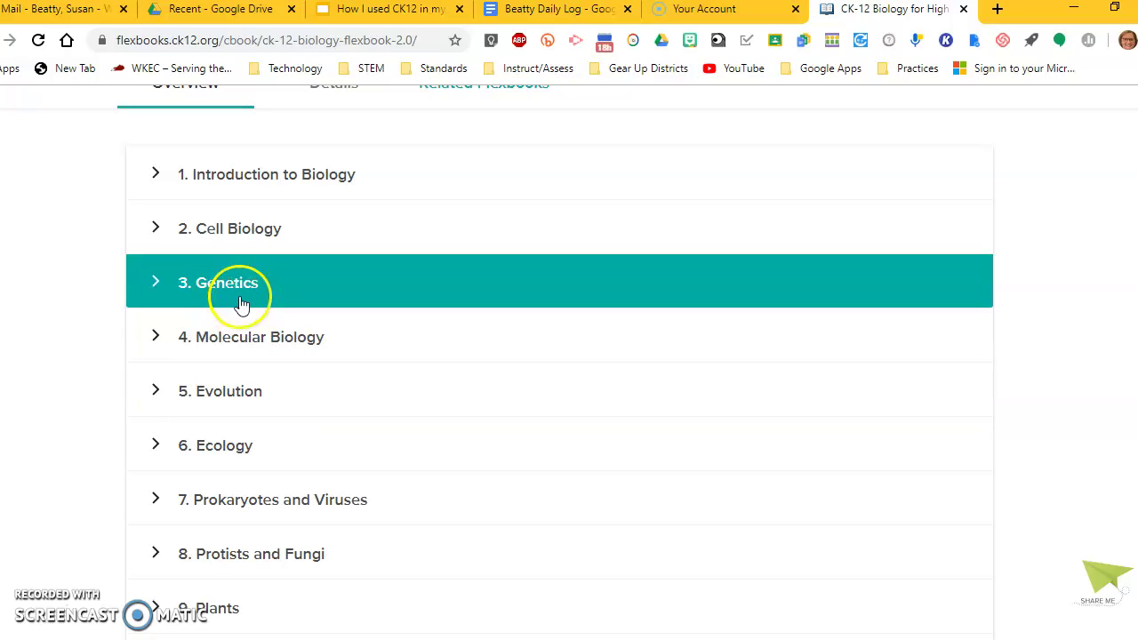
click(236, 292)
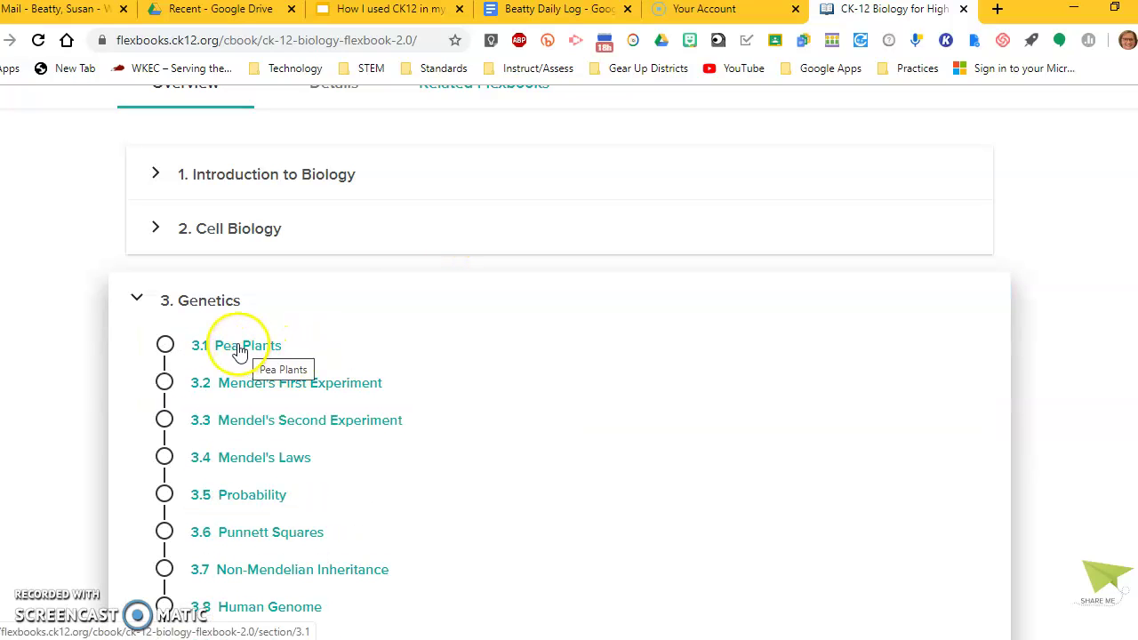
click(138, 304)
scroll(564, 297, up, 2)
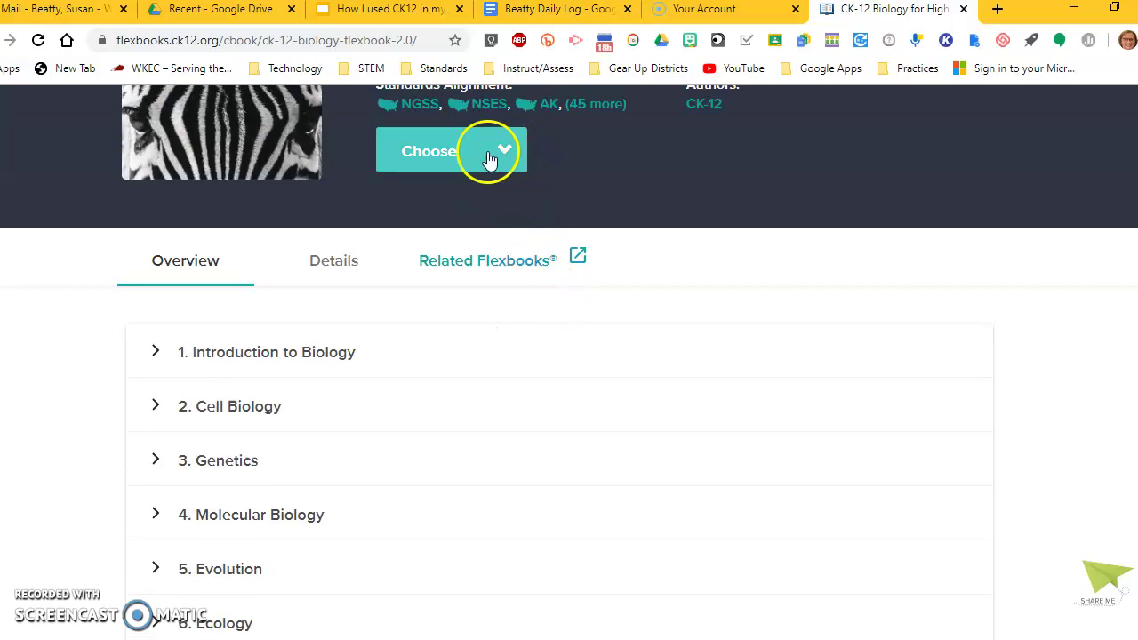
click(504, 153)
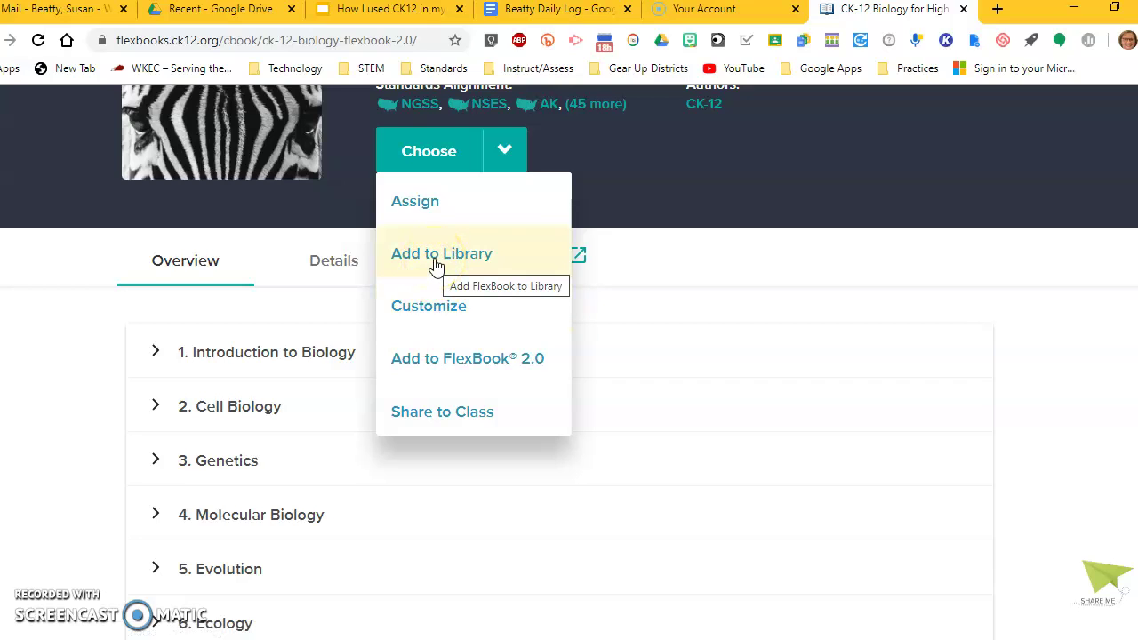
Step: Start assigning the Biology book to Practice Class 6 and choose the Genetics unit
click(424, 203)
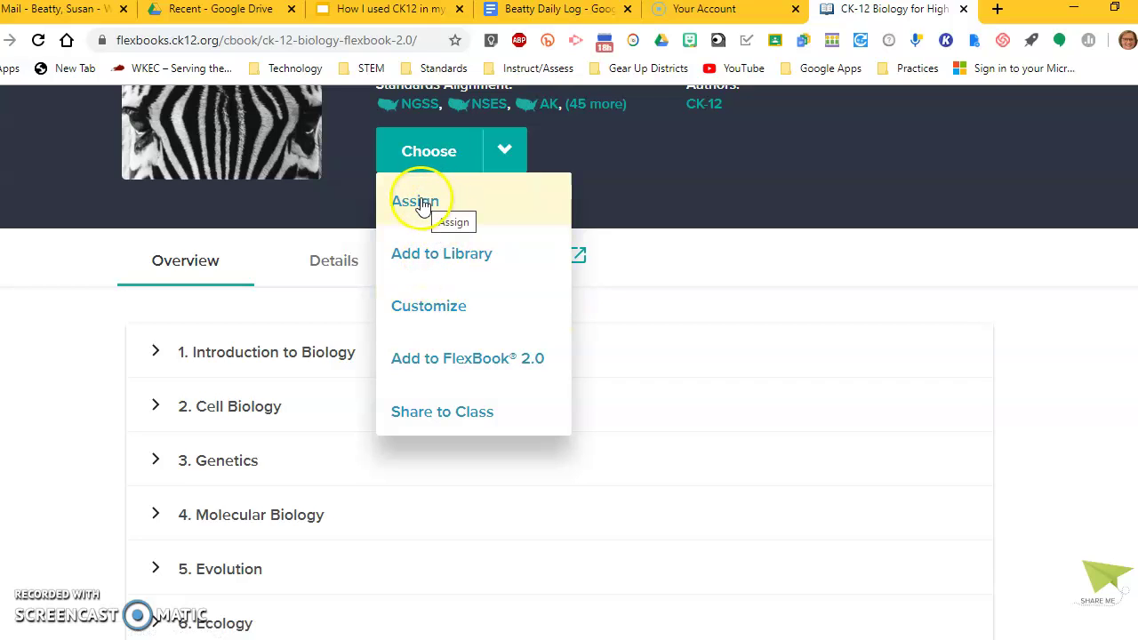
click(423, 203)
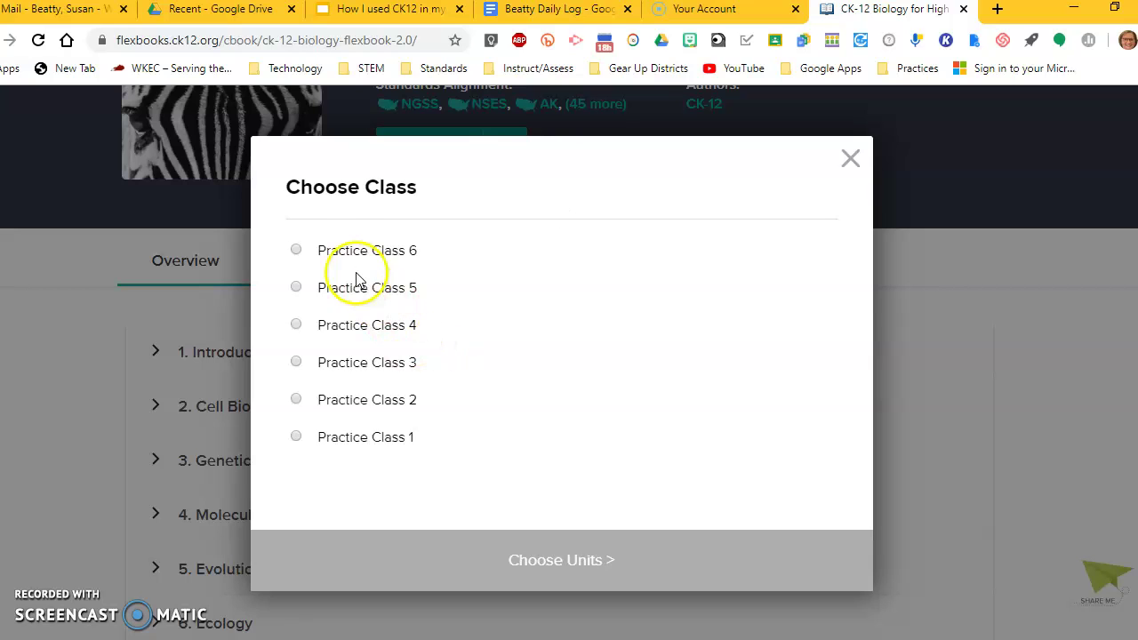
click(298, 250)
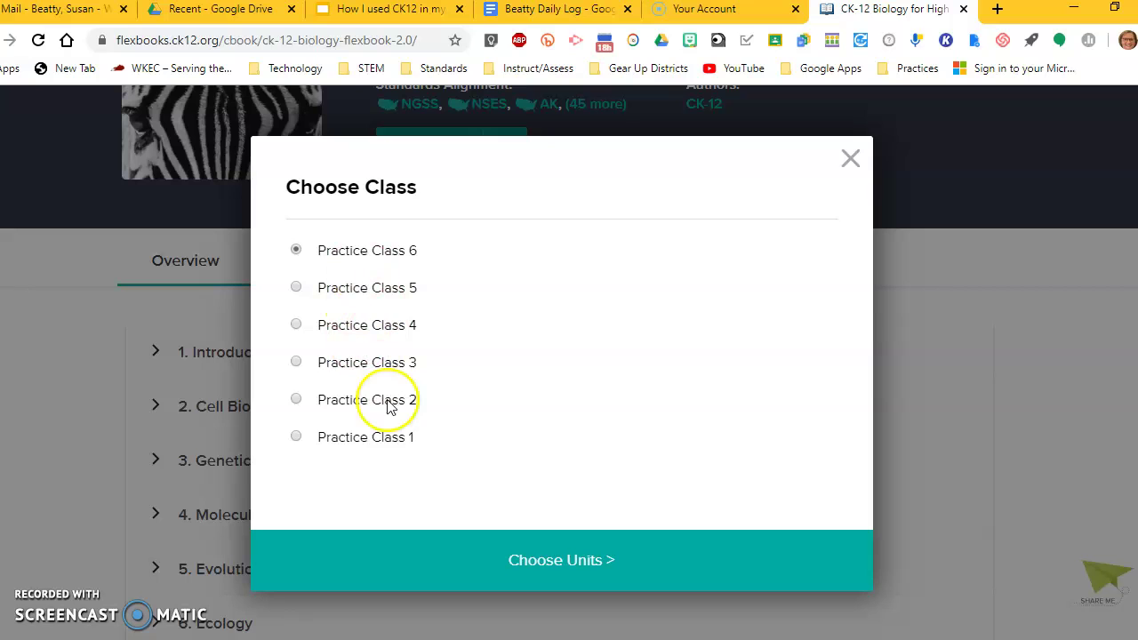
click(537, 557)
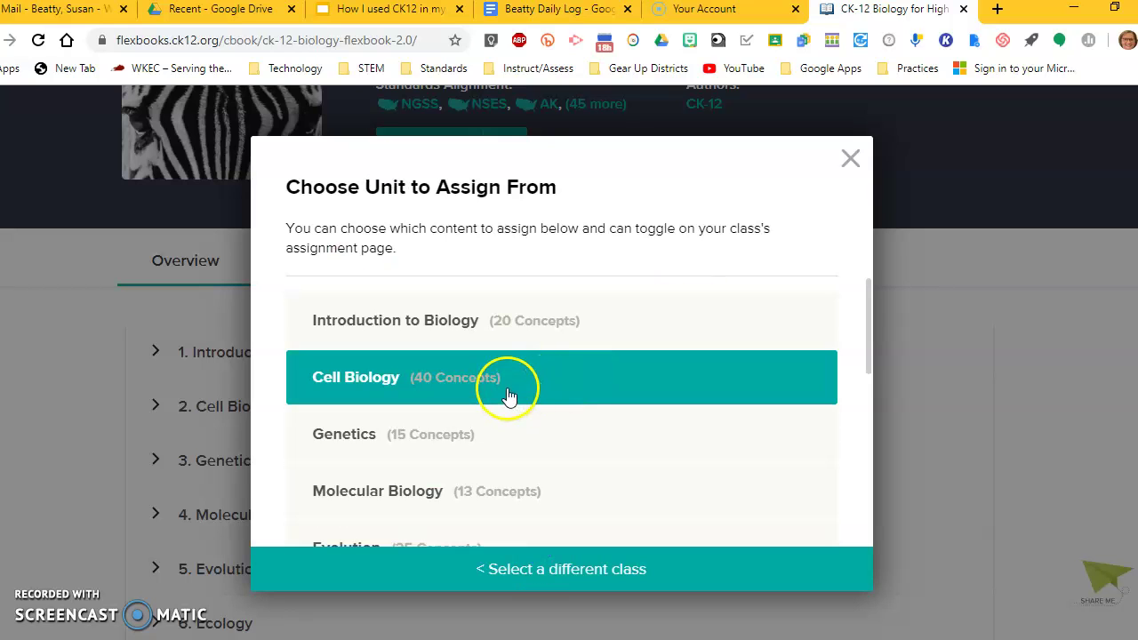
scroll(501, 387, down, 3)
scroll(498, 385, up, 3)
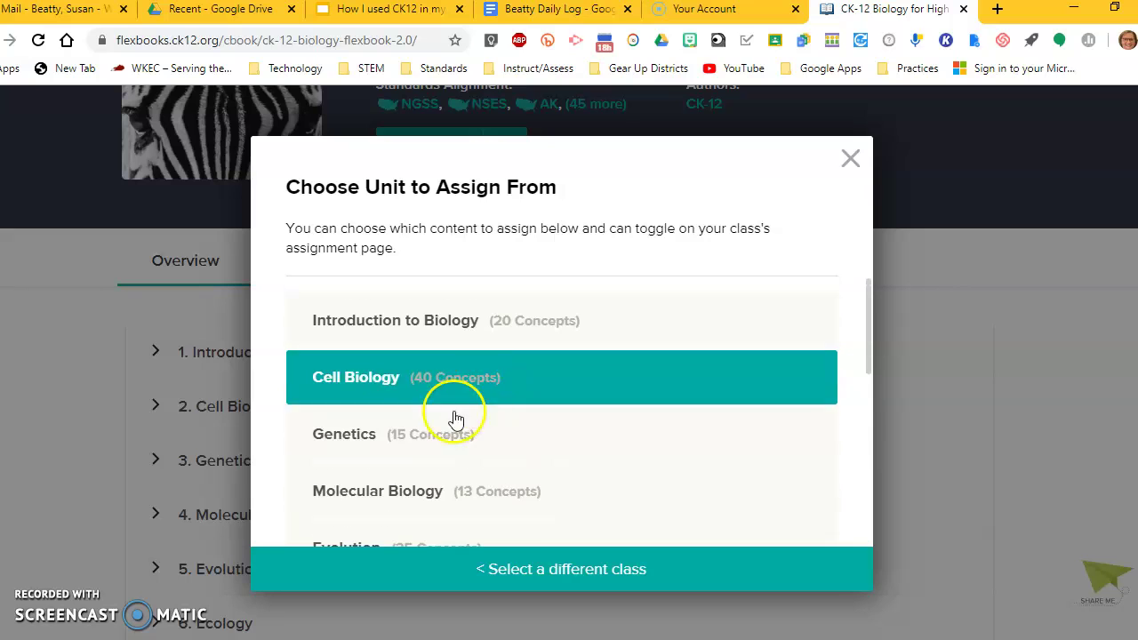
click(351, 437)
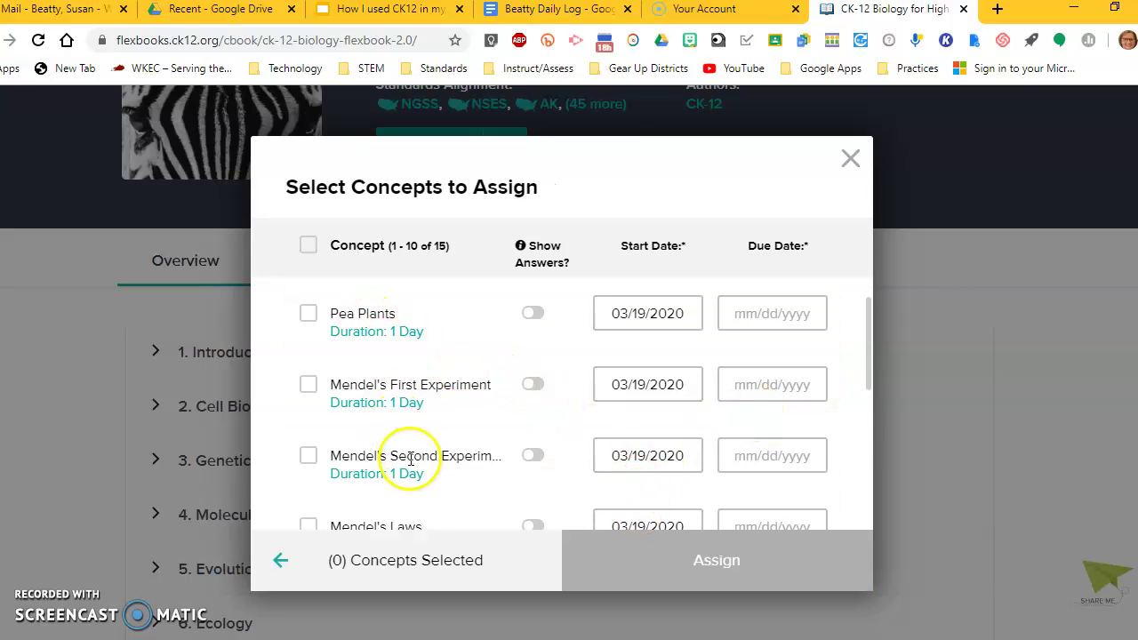
scroll(367, 392, down, 8)
scroll(367, 386, up, 8)
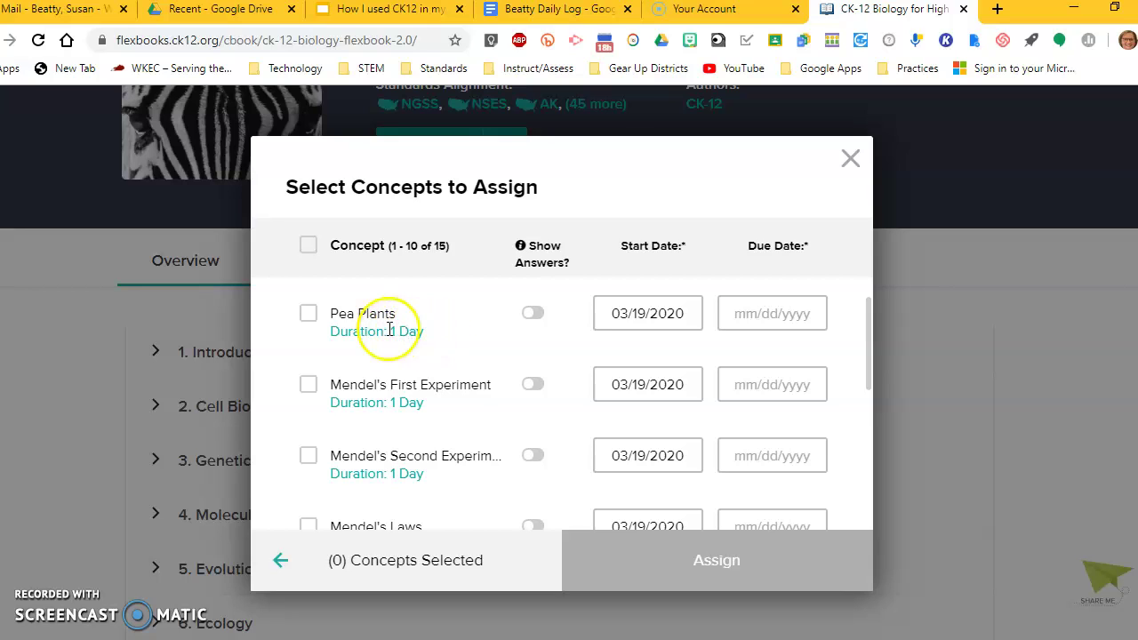
Step: Assign Pea Plants due 03/20/2020 and Mendel's First Experiment due 03/23/2020, then dismiss the confirmation
click(308, 314)
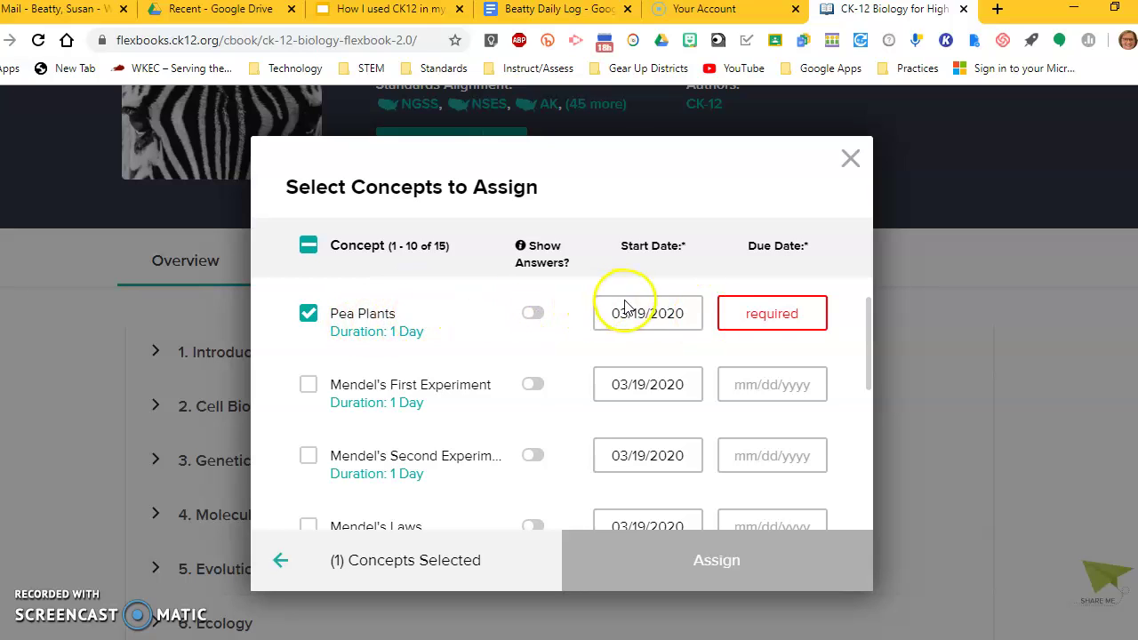
click(771, 313)
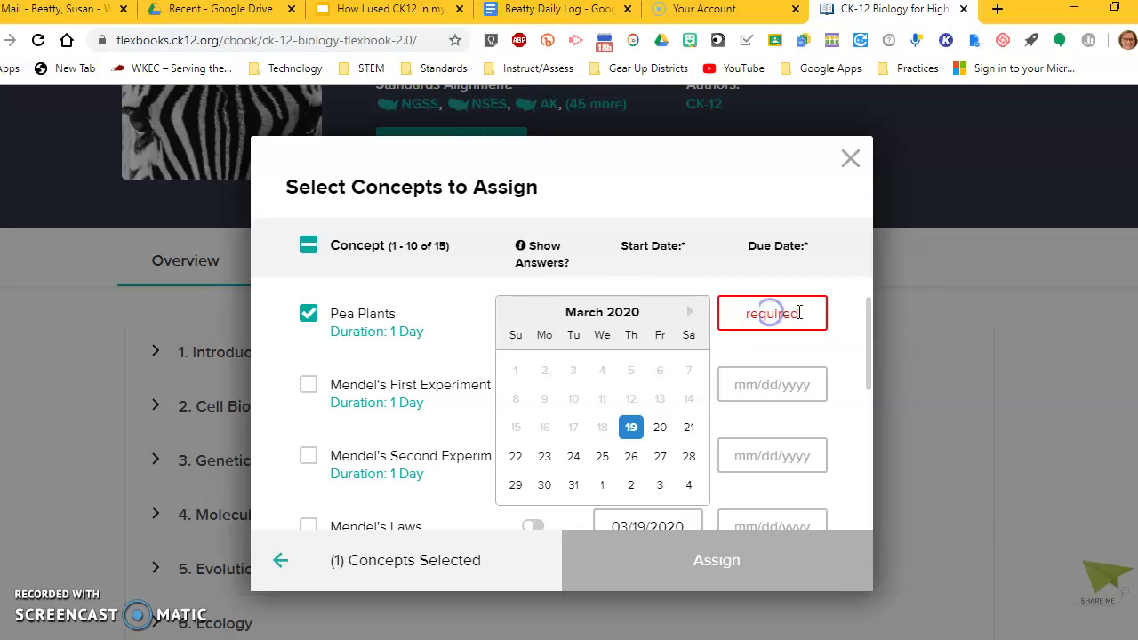
click(659, 429)
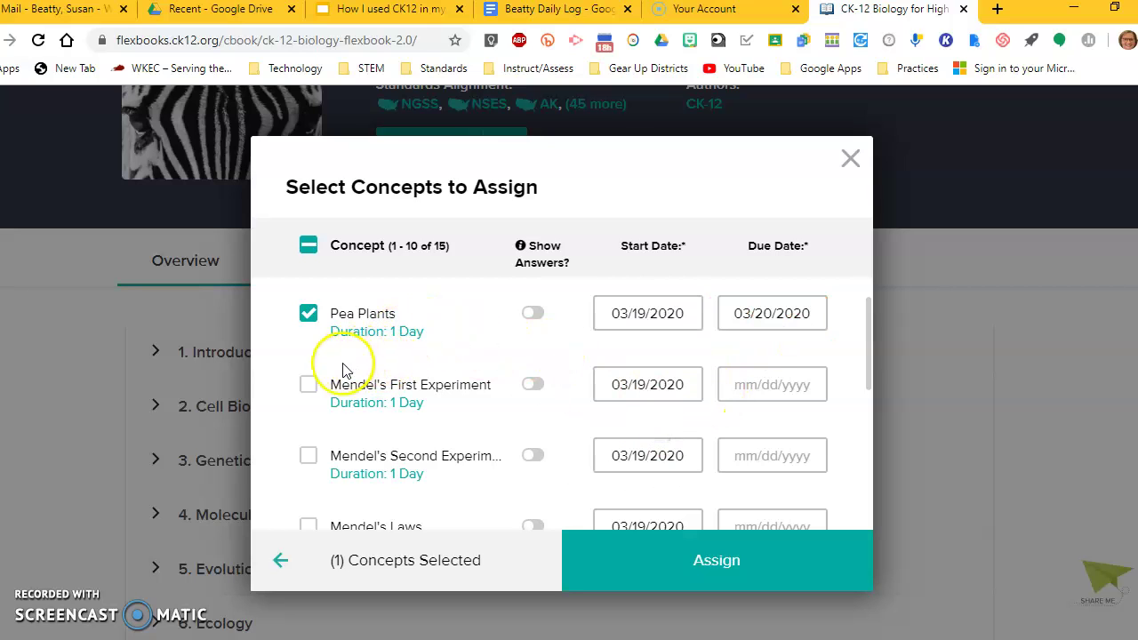
click(308, 385)
click(781, 382)
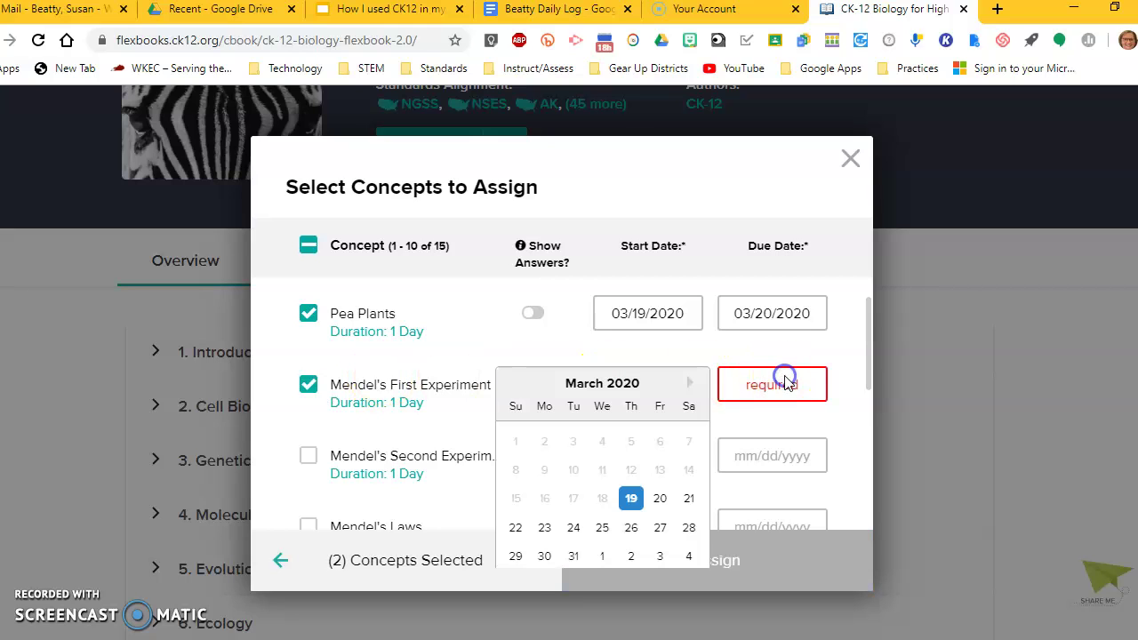
click(544, 527)
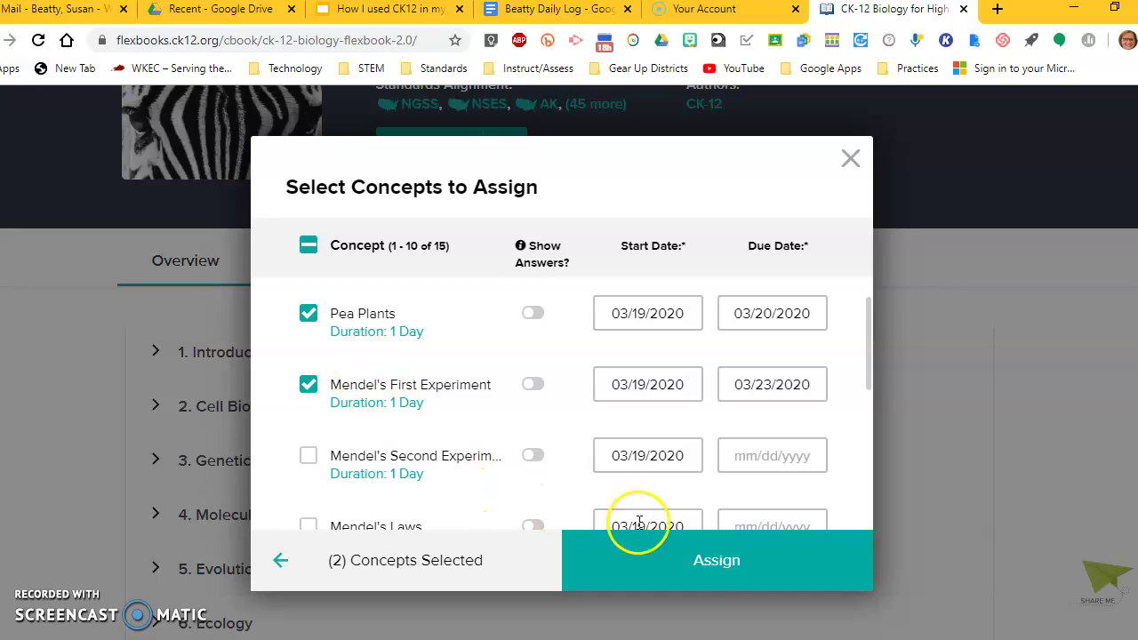
click(702, 560)
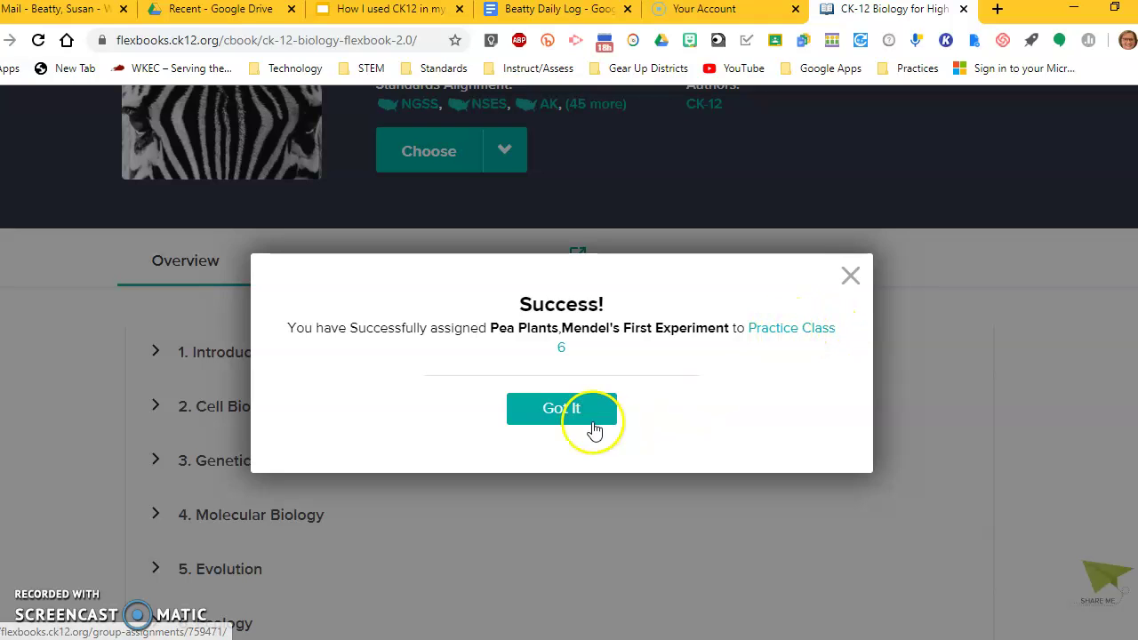
click(561, 408)
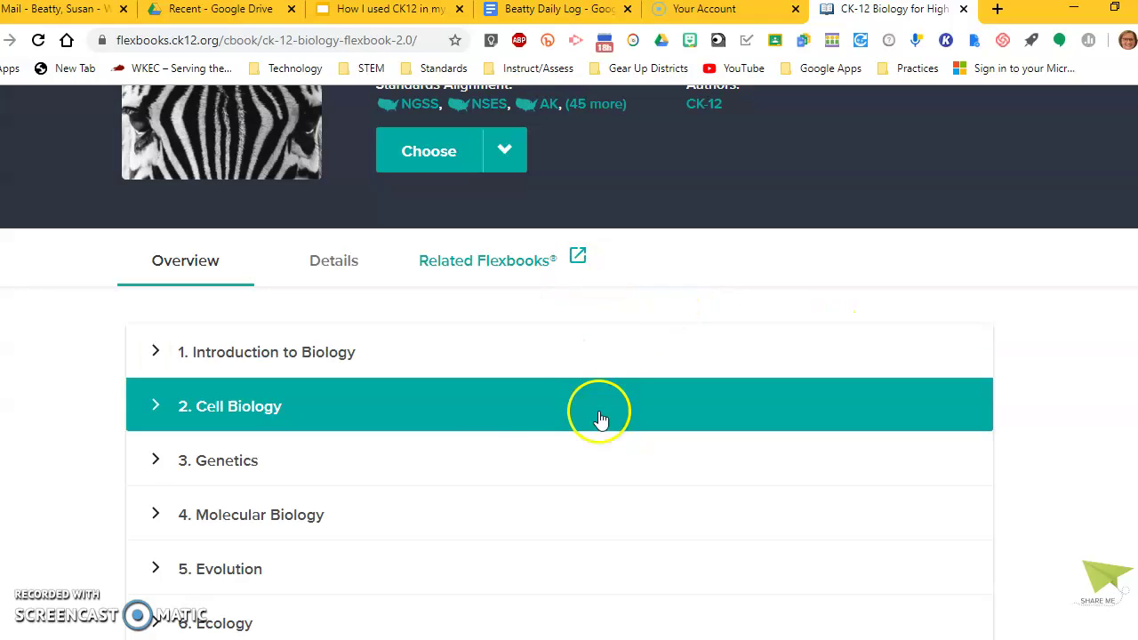
scroll(597, 418, up, 3)
Step: Go from the home page to Practice Class 6's Assignments list
click(23, 113)
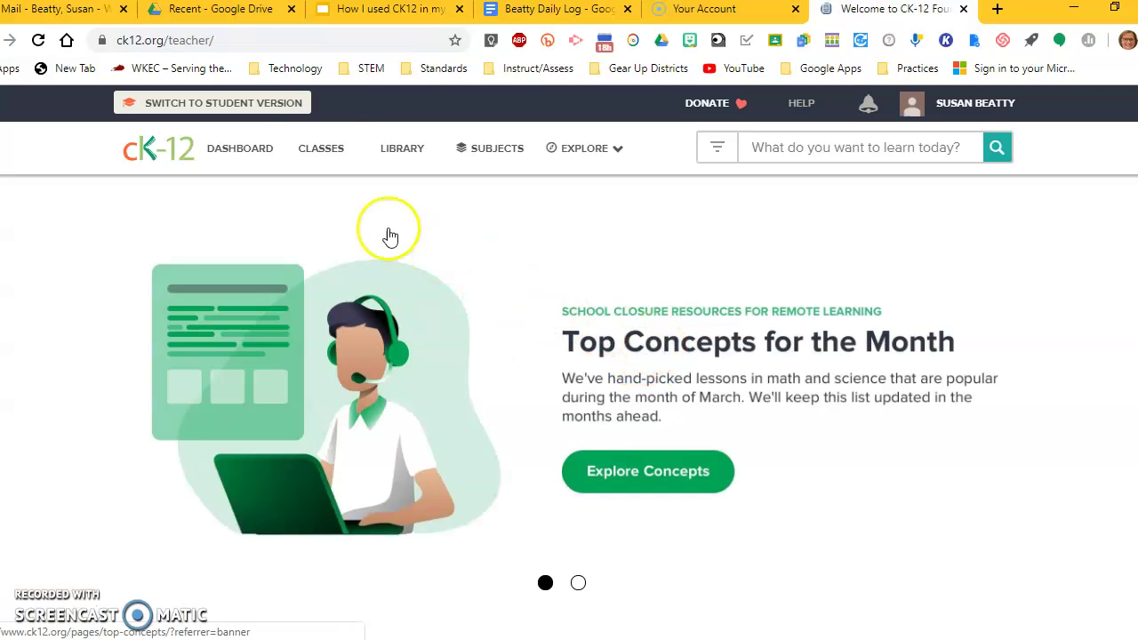
click(318, 151)
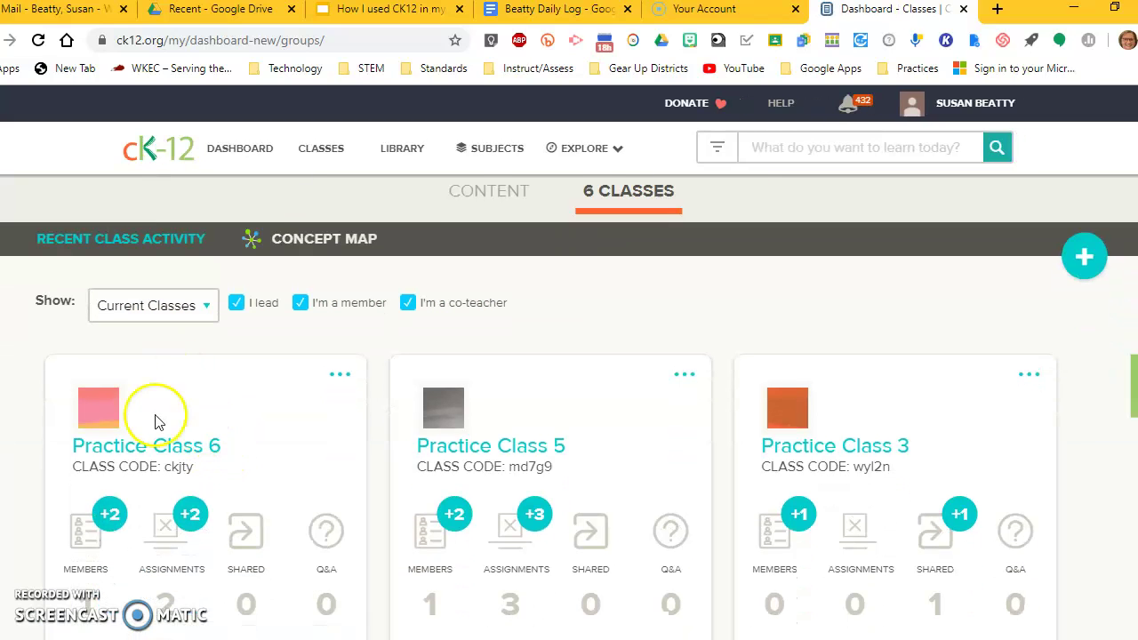
click(153, 440)
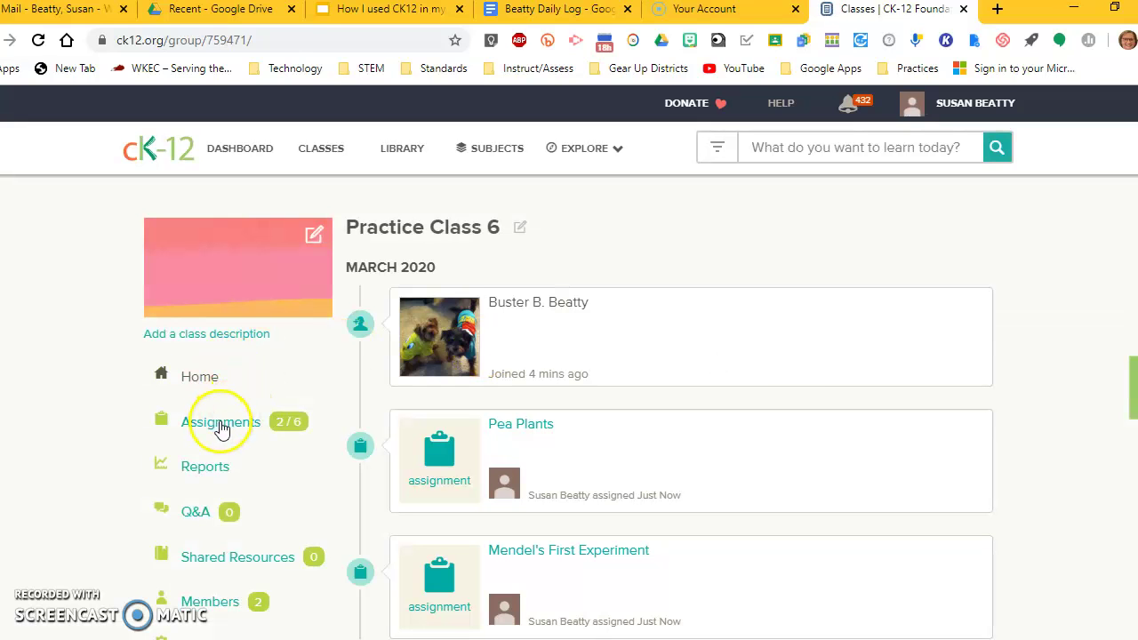
click(222, 426)
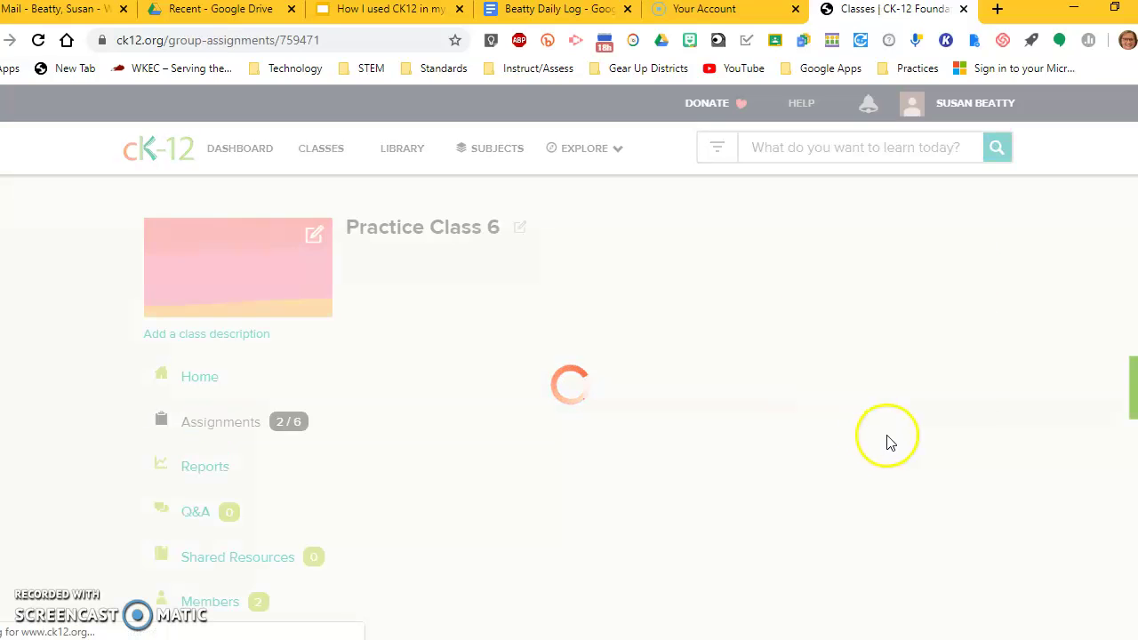
Step: Expand the Pea Plants assignment to show 1 Concept, due 03/20/2020
scroll(727, 460, down, 2)
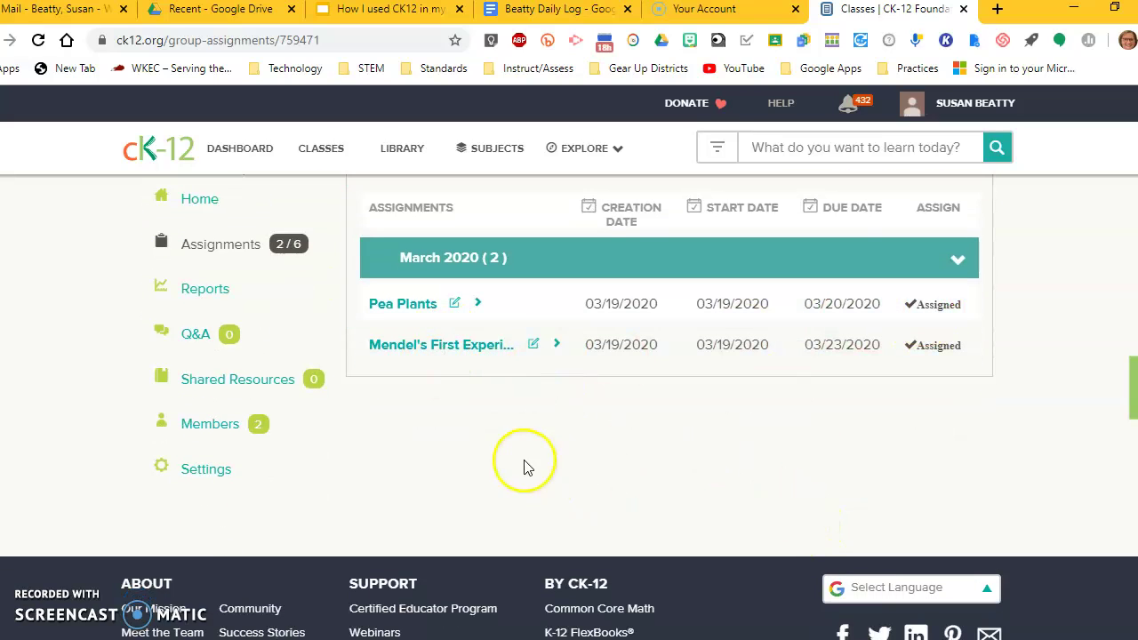
scroll(399, 303, up, 2)
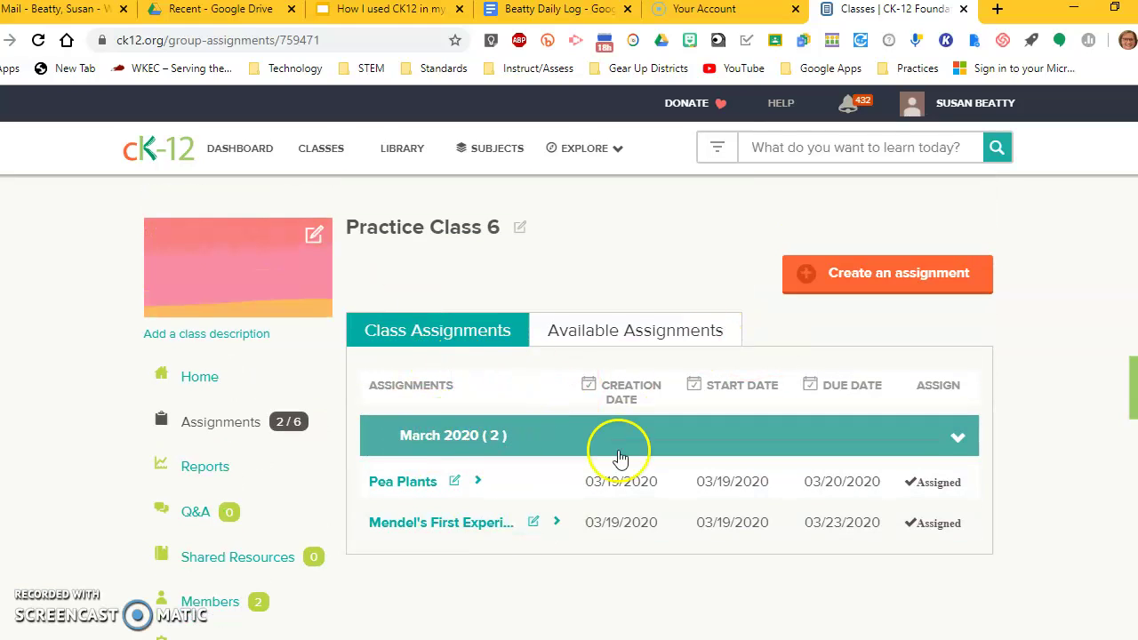
scroll(595, 480, down, 2)
scroll(586, 479, up, 2)
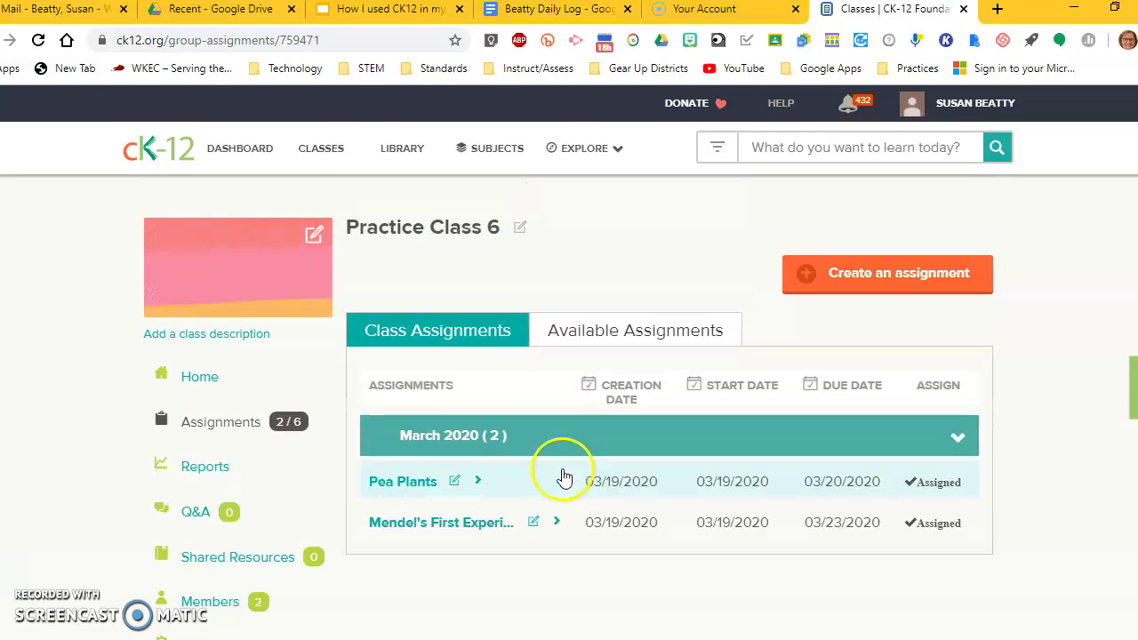
scroll(556, 469, down, 1)
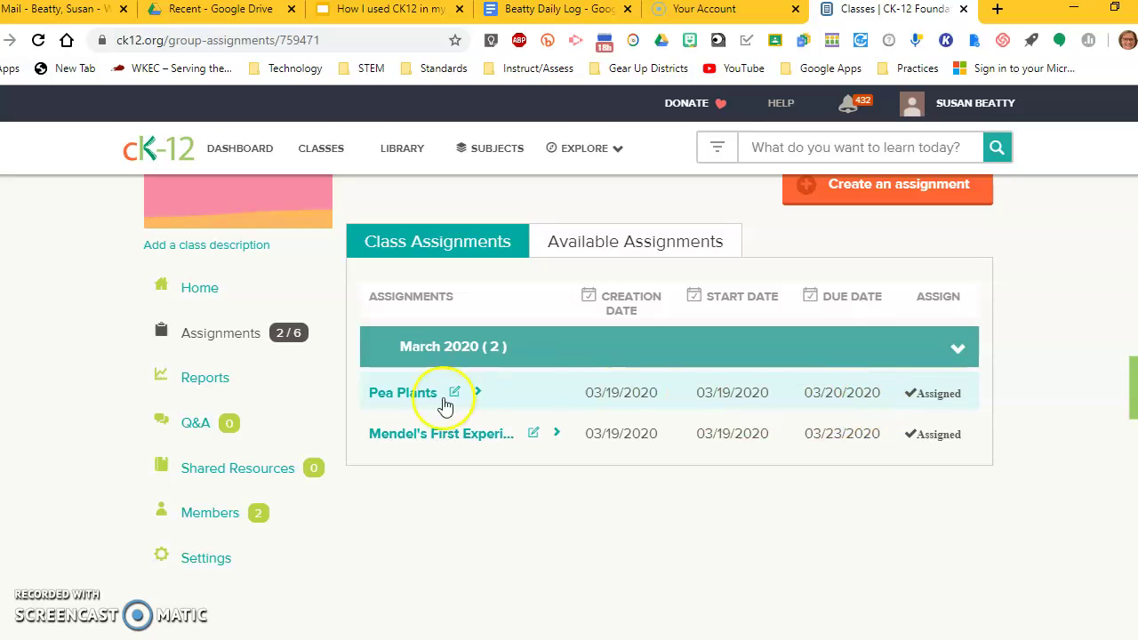
click(403, 395)
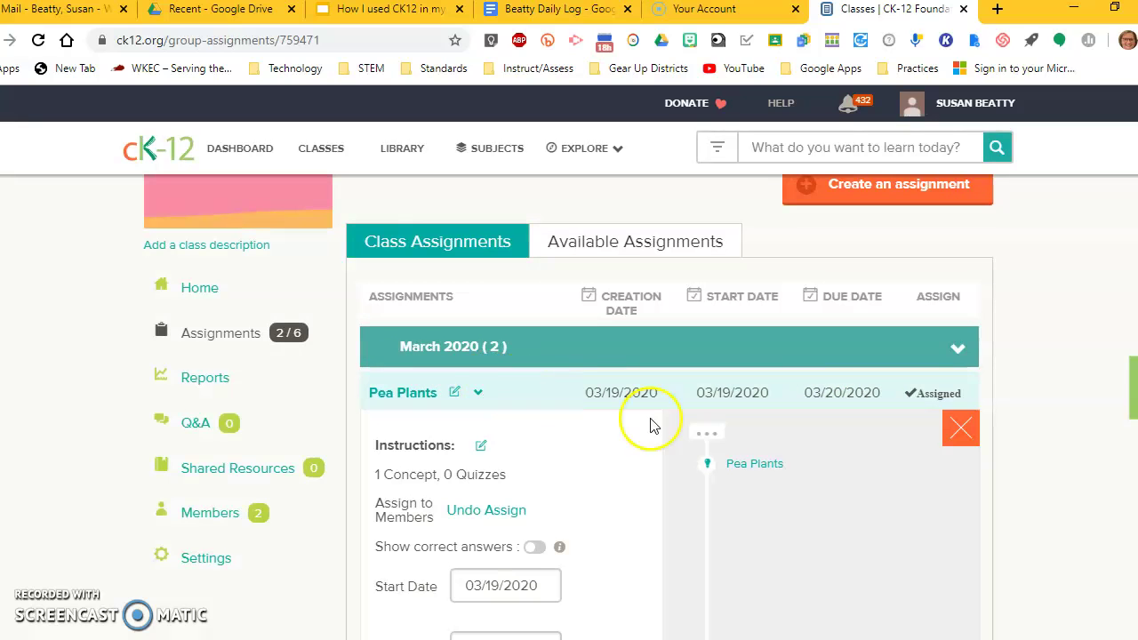
scroll(569, 471, down, 2)
scroll(609, 468, down, 1)
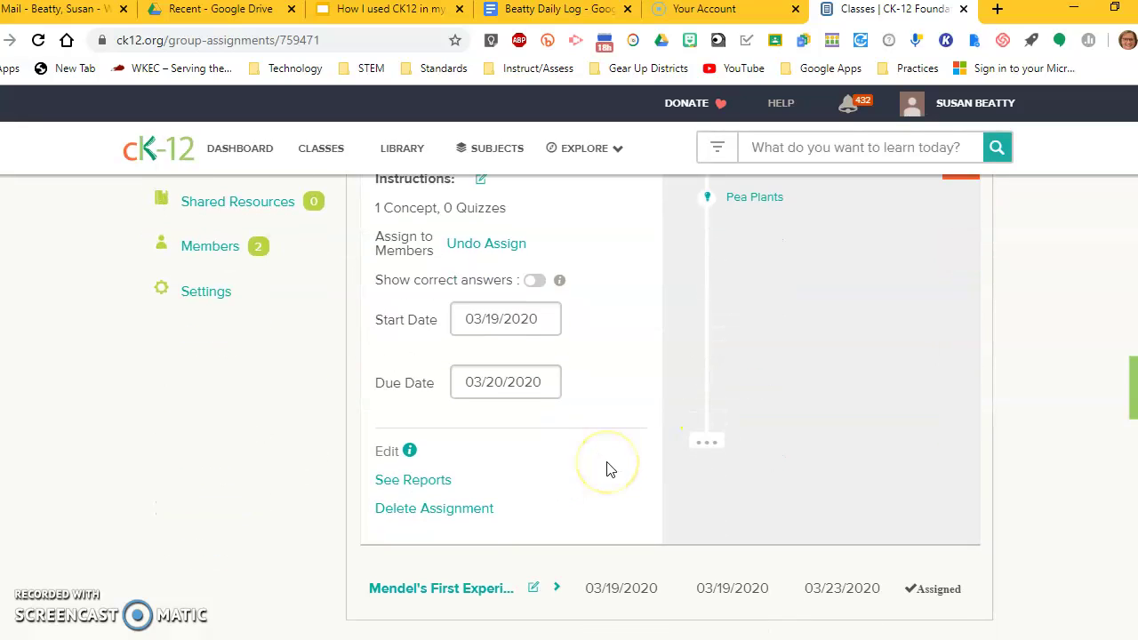
scroll(610, 467, up, 1)
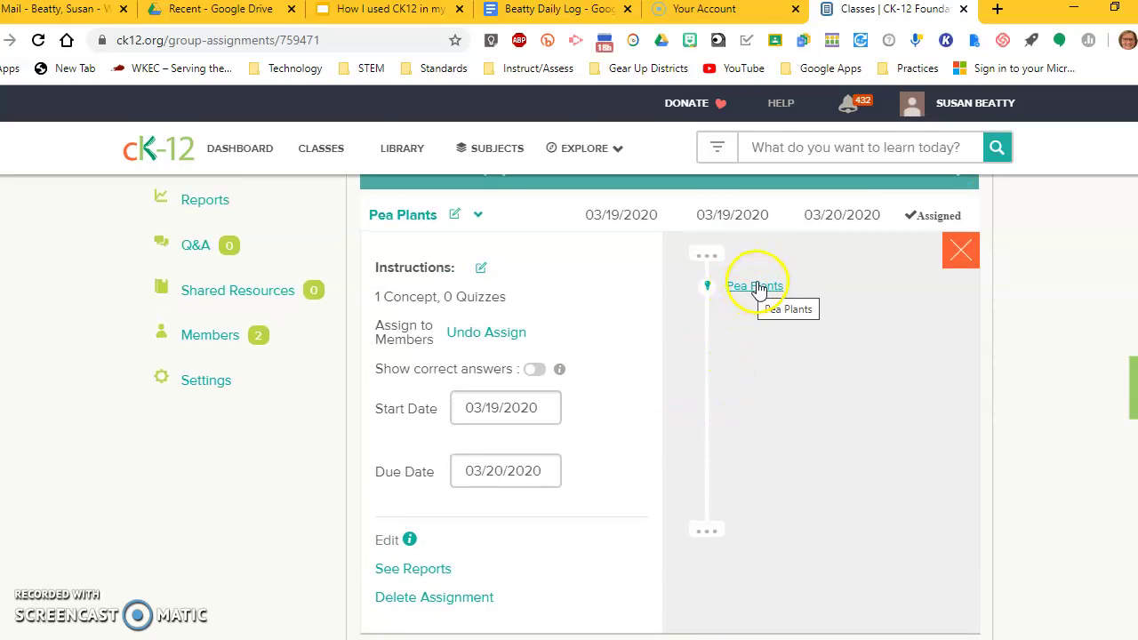
click(753, 287)
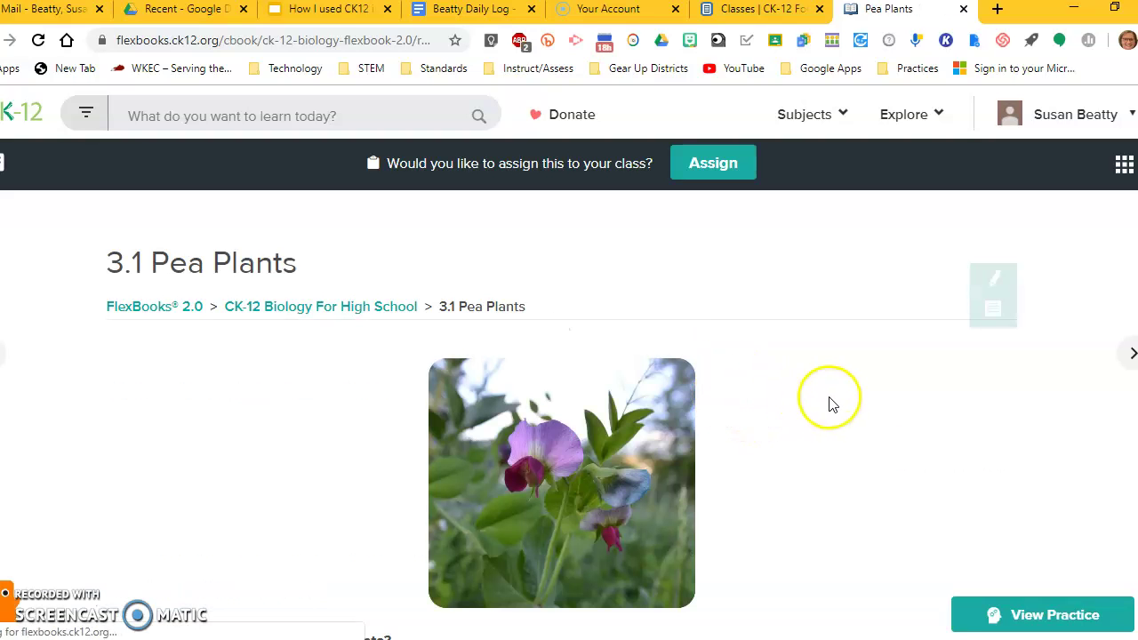
scroll(804, 396, down, 2)
scroll(798, 394, down, 2)
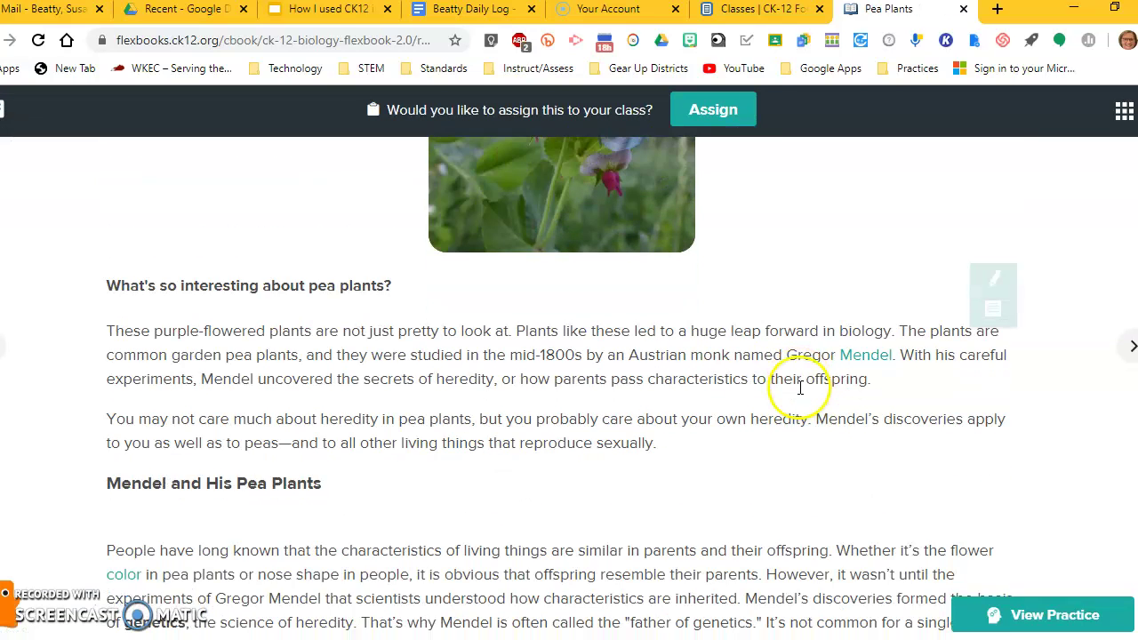
scroll(793, 386, down, 4)
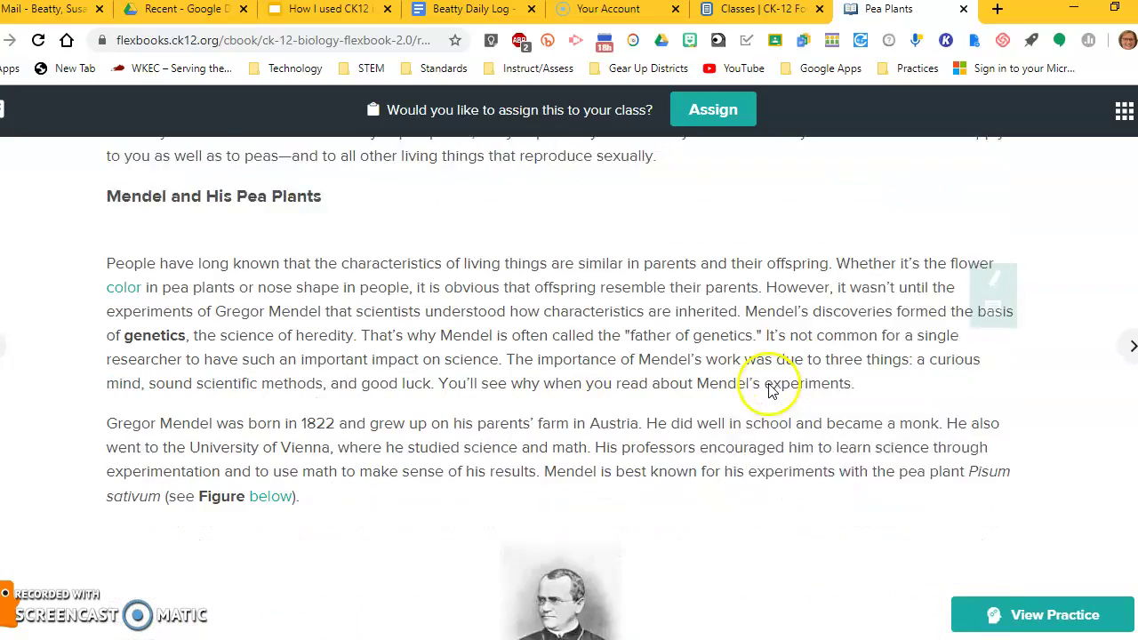
scroll(772, 391, down, 10)
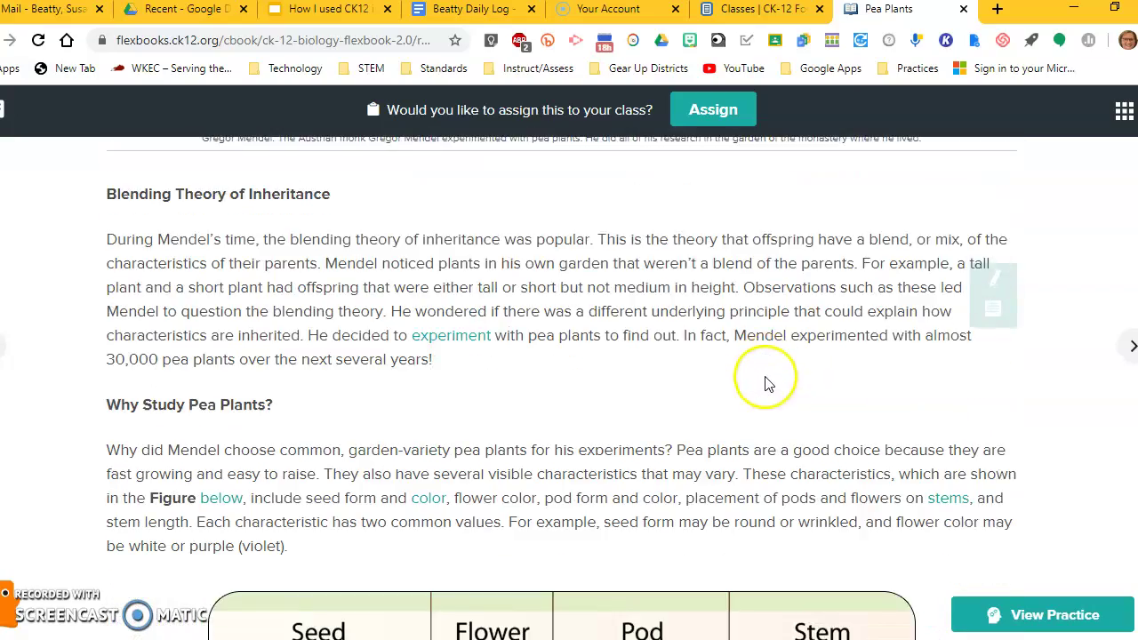
scroll(769, 382, down, 7)
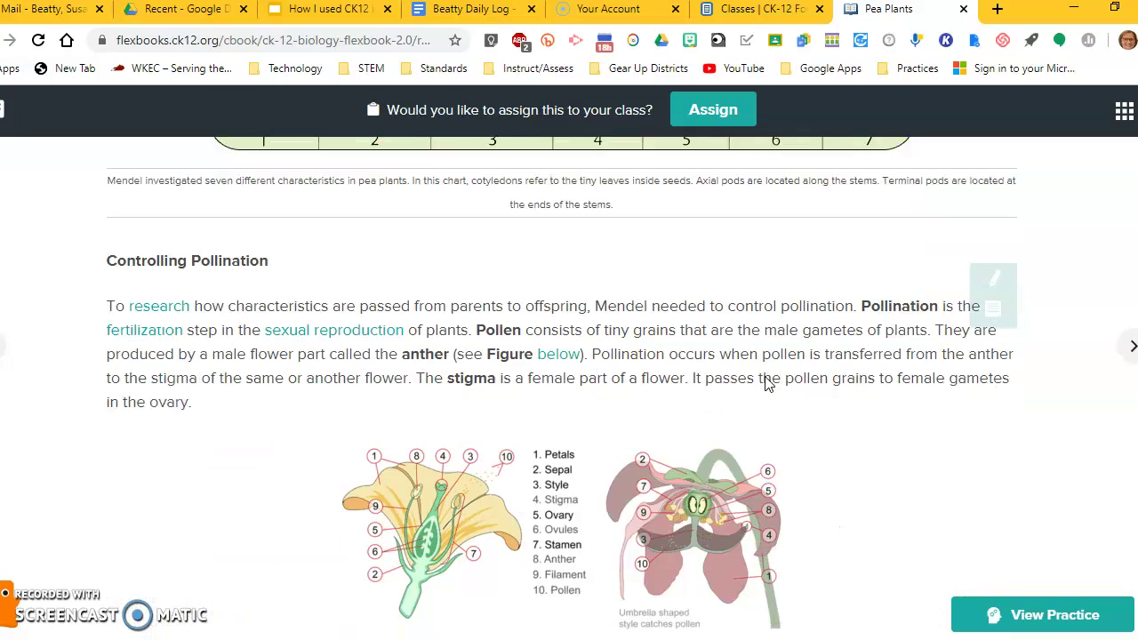
scroll(765, 382, down, 5)
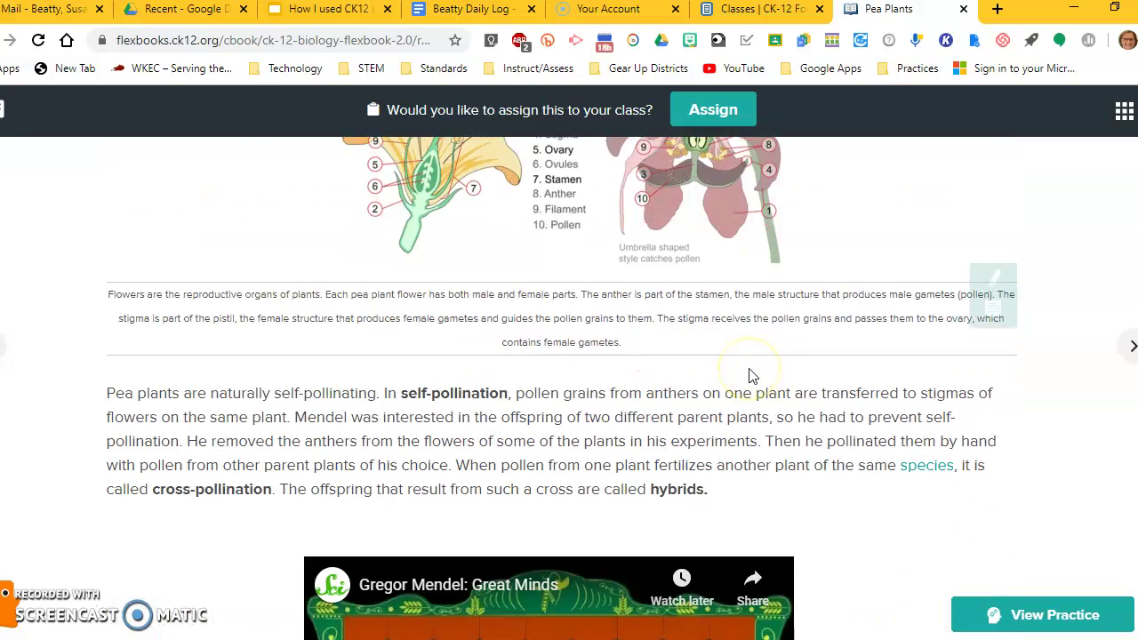
scroll(818, 403, down, 4)
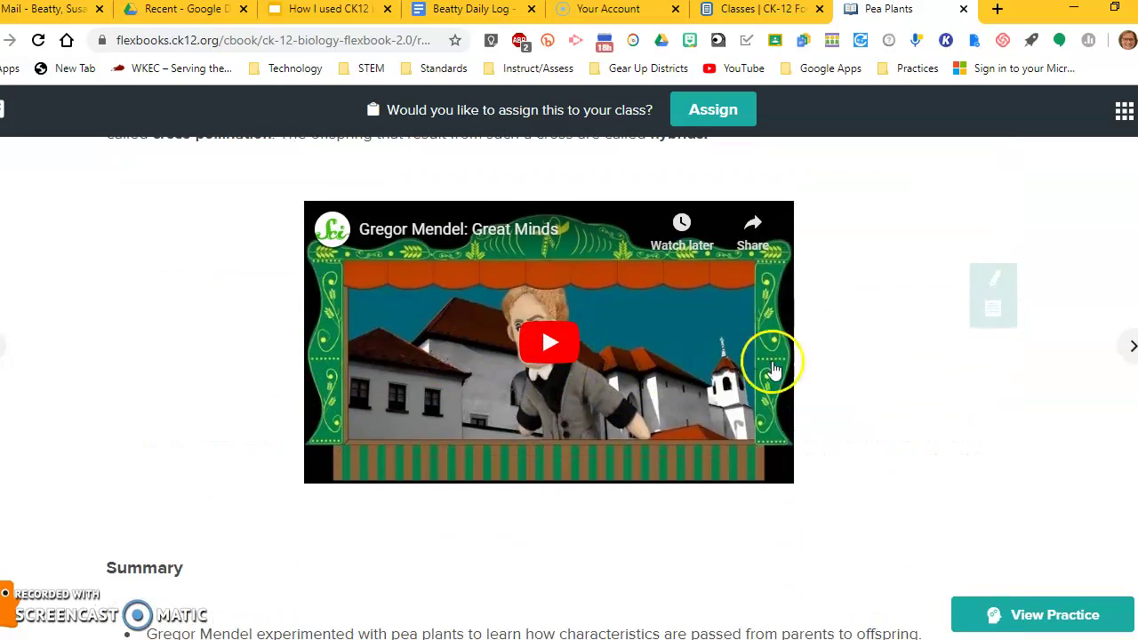
scroll(845, 371, down, 2)
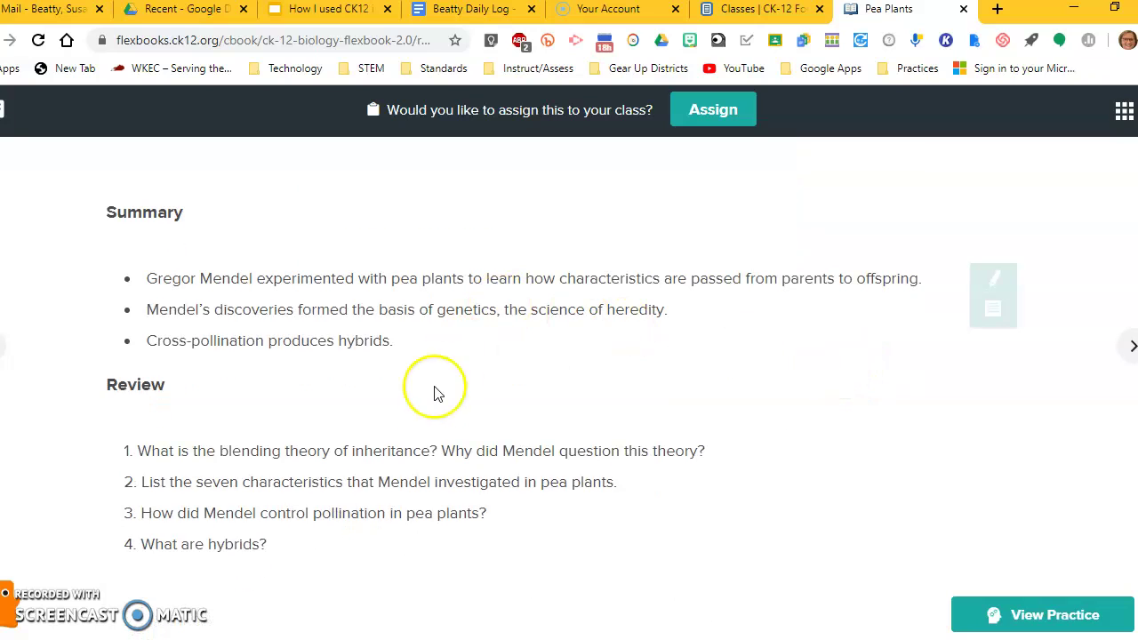
scroll(364, 425, down, 3)
scroll(661, 386, up, 9)
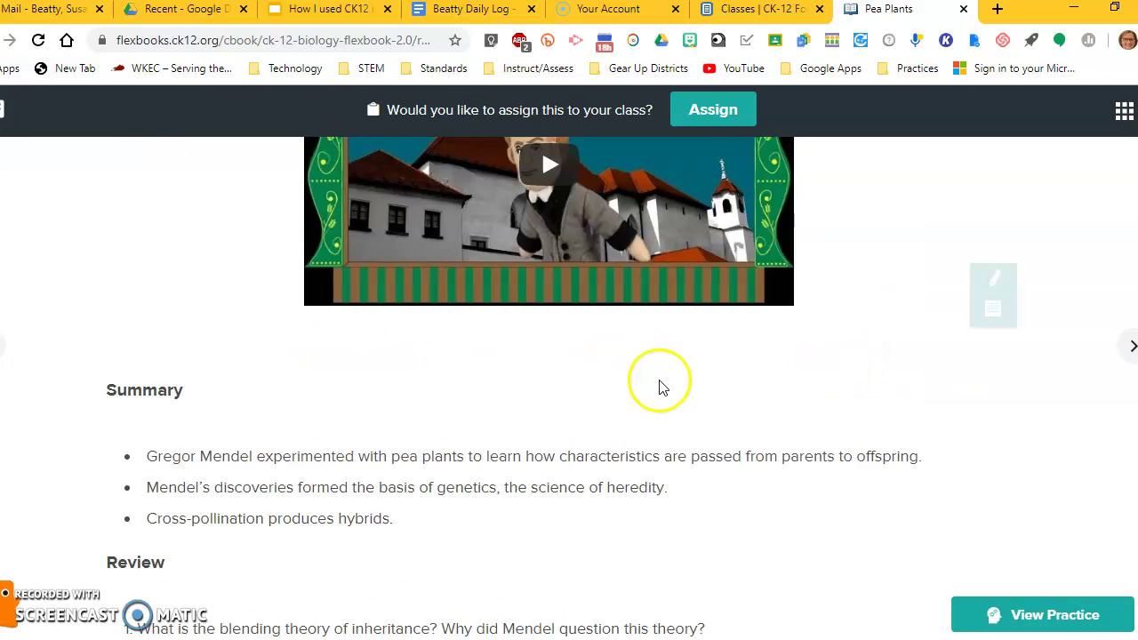
scroll(681, 396, down, 4)
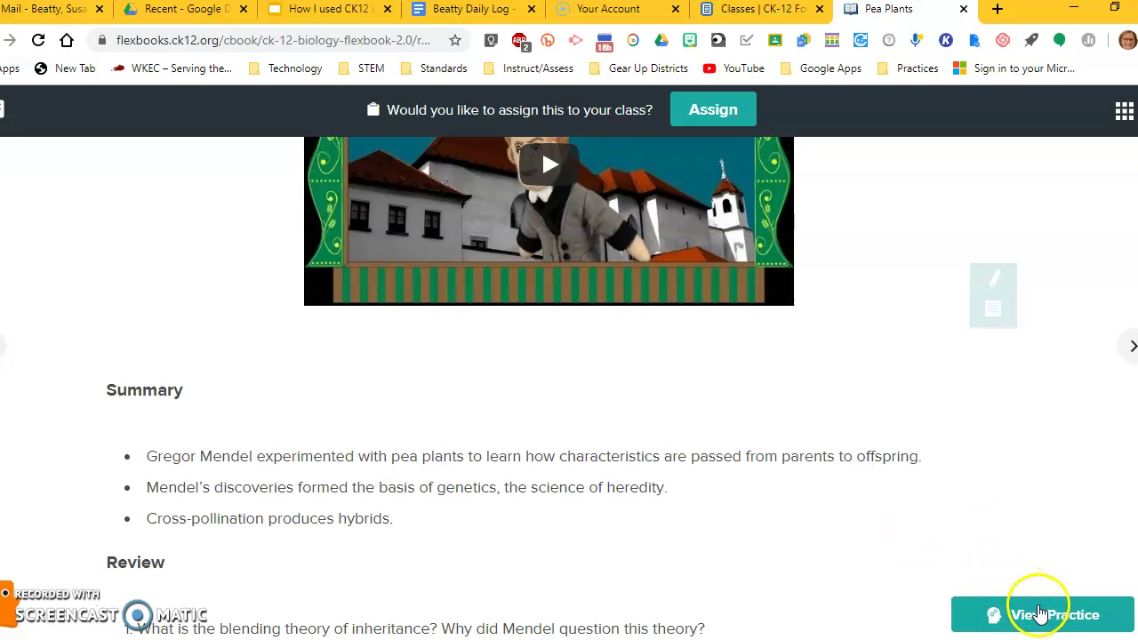
Step: Open the Pea Plants Adaptive Practice panel and start its preview
click(1036, 615)
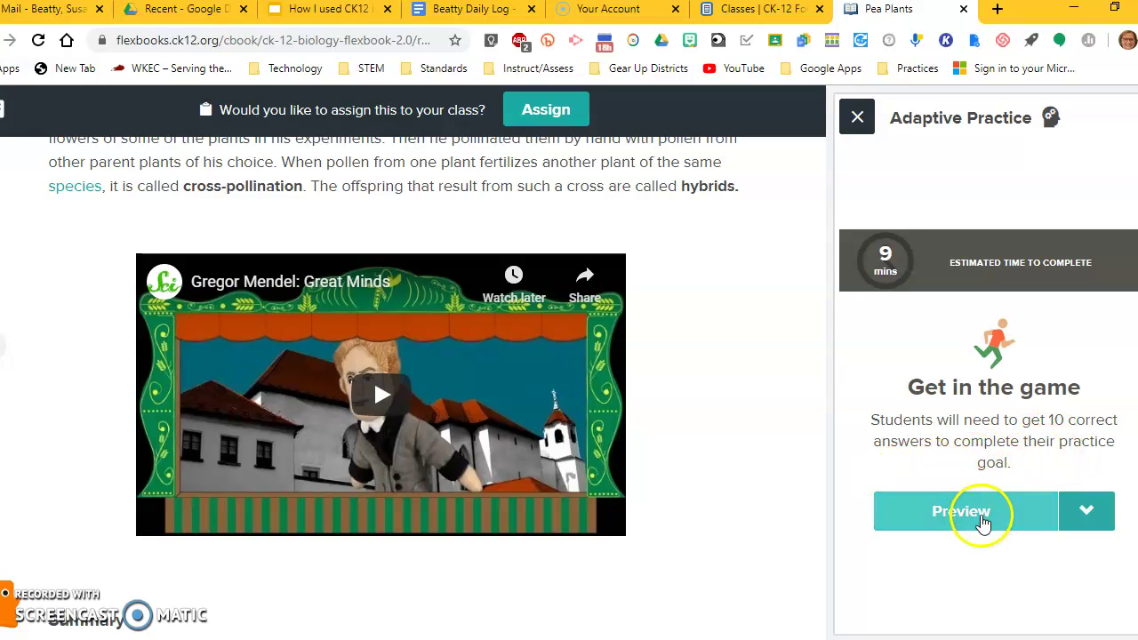
click(979, 516)
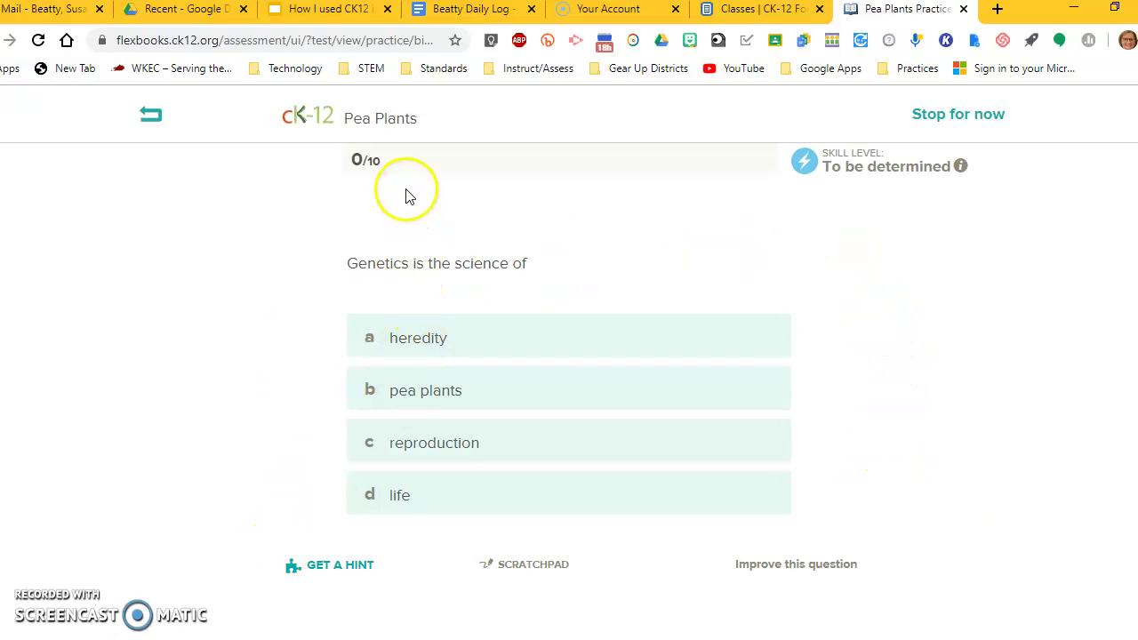
Step: Answer 'heredity' and then 'Self' to the first two practice questions
click(459, 337)
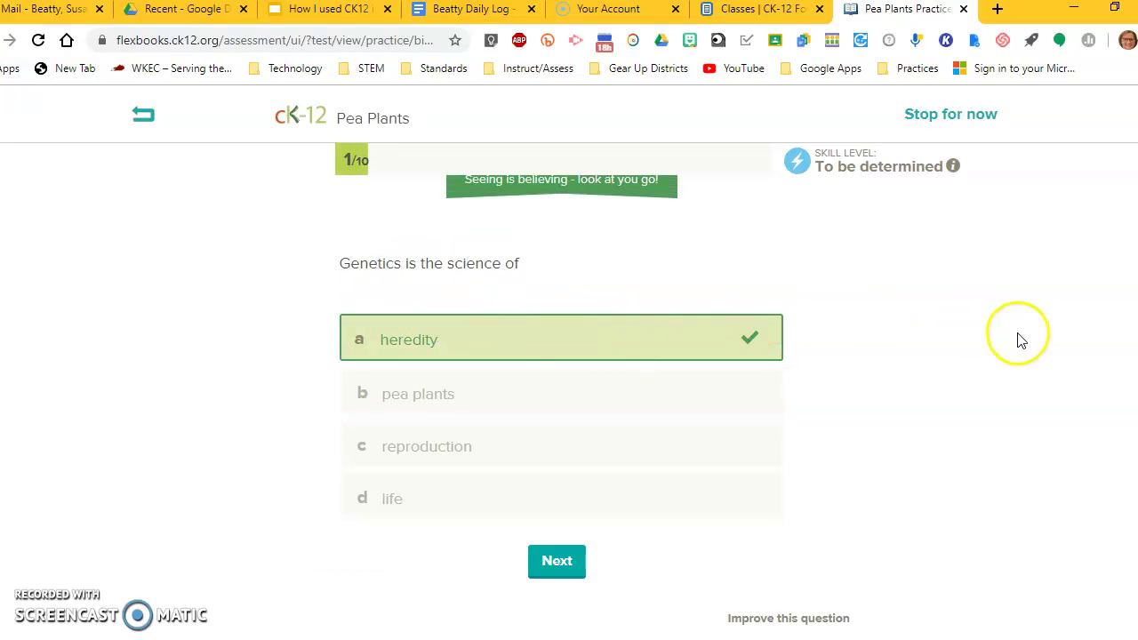
click(557, 562)
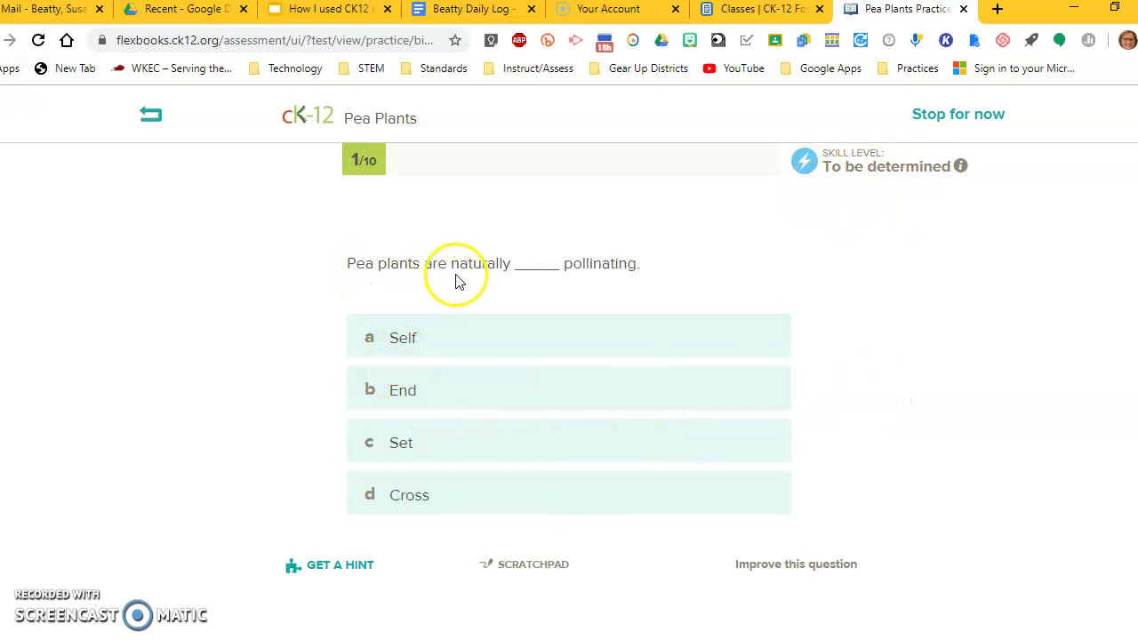
click(400, 347)
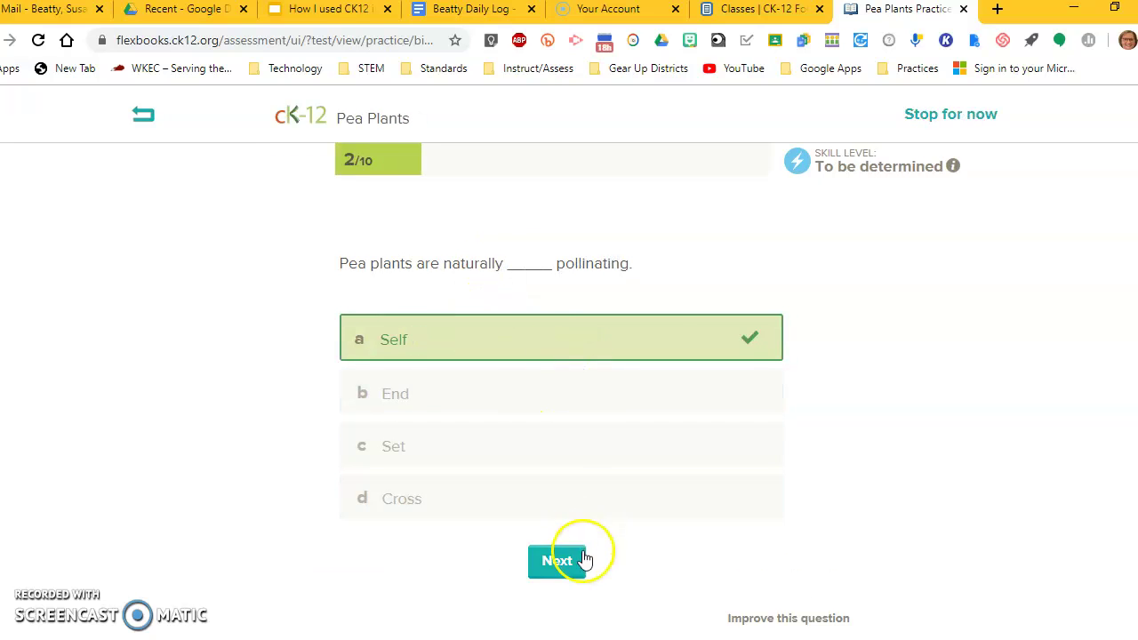
click(555, 562)
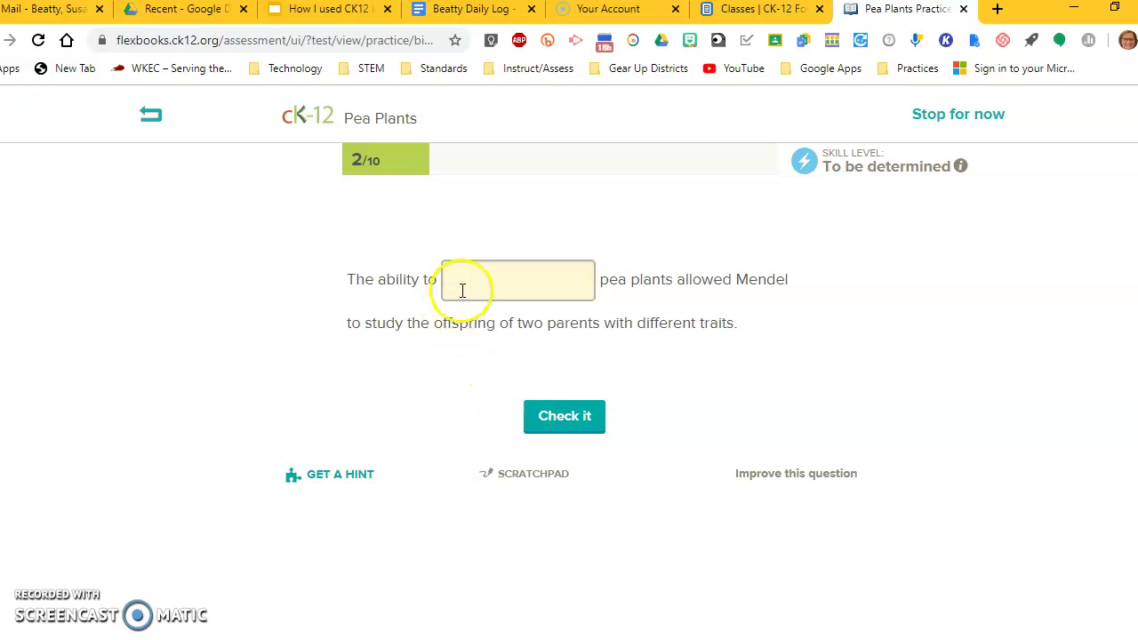
Step: Enter and check an answer to the fill-in-the-blank question, then advance past it
click(869, 396)
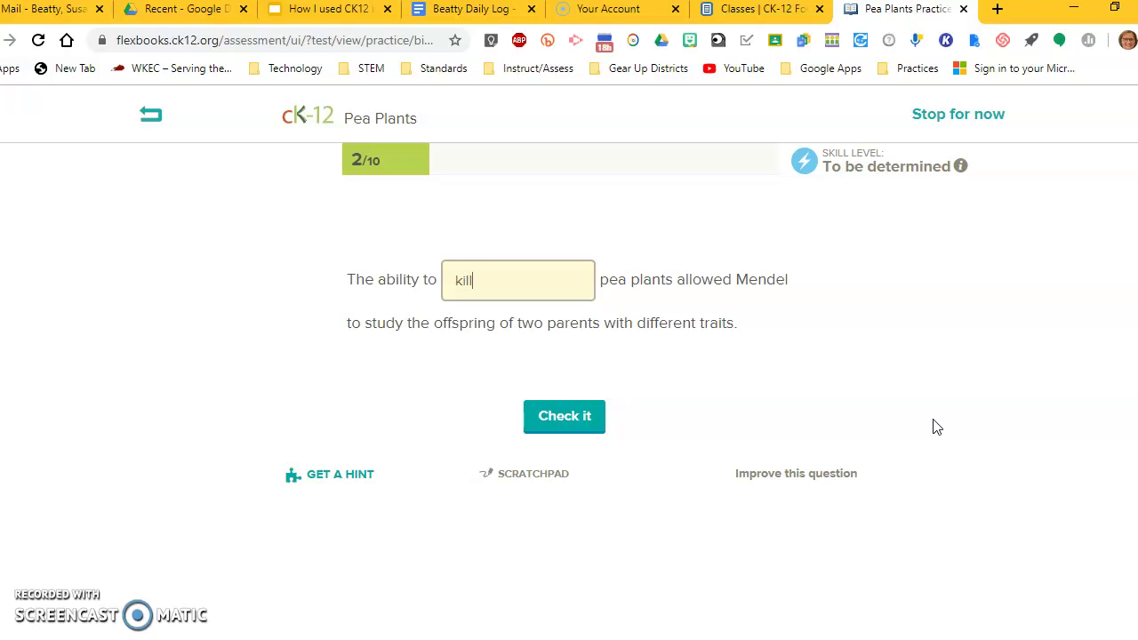
click(582, 272)
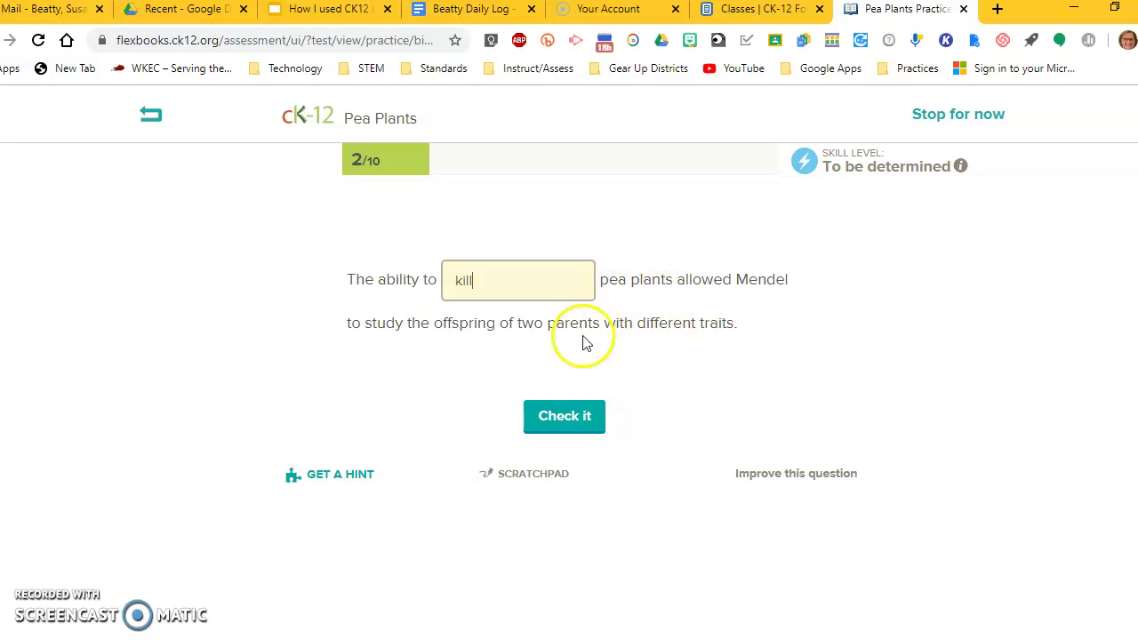
click(564, 414)
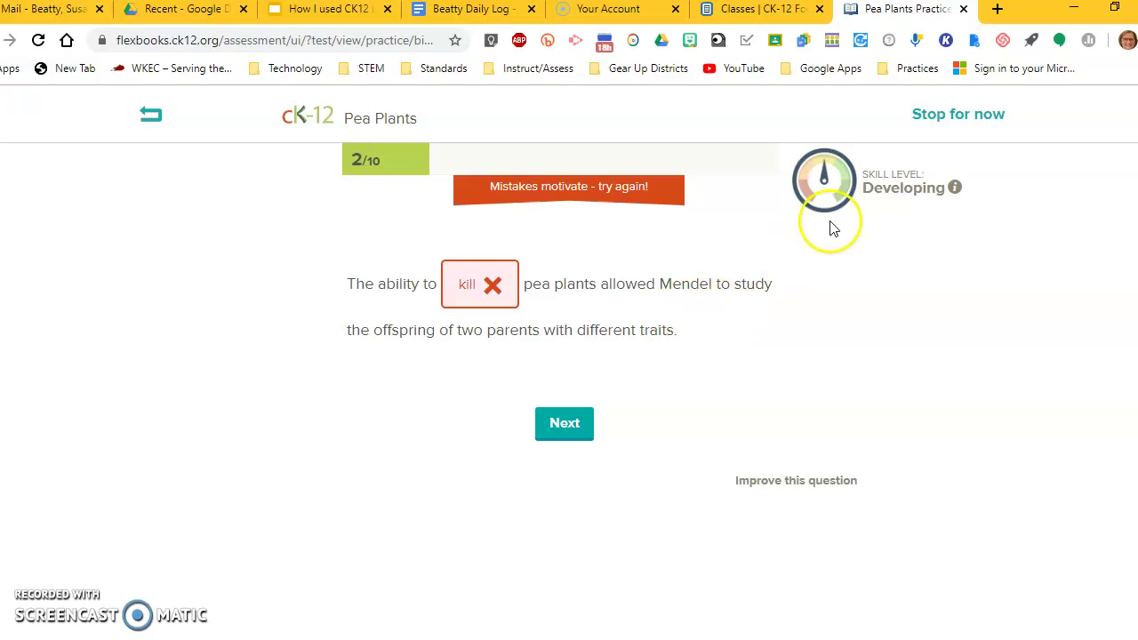
click(564, 422)
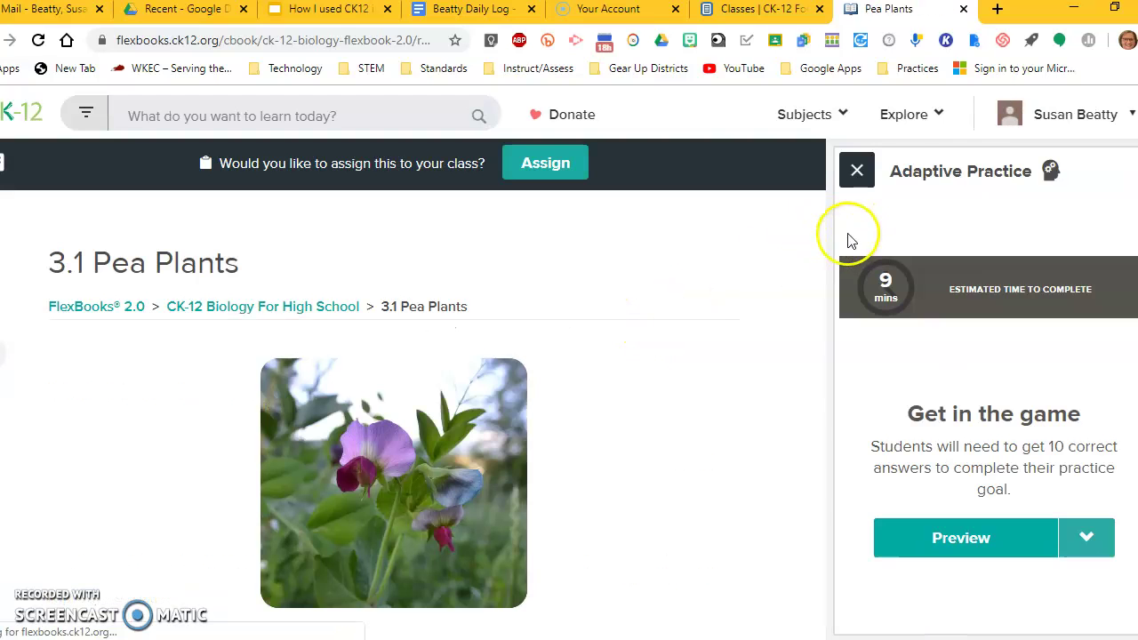
Step: Close the Adaptive Practice panel and go via the CK-12 home page to the Classes list
click(858, 173)
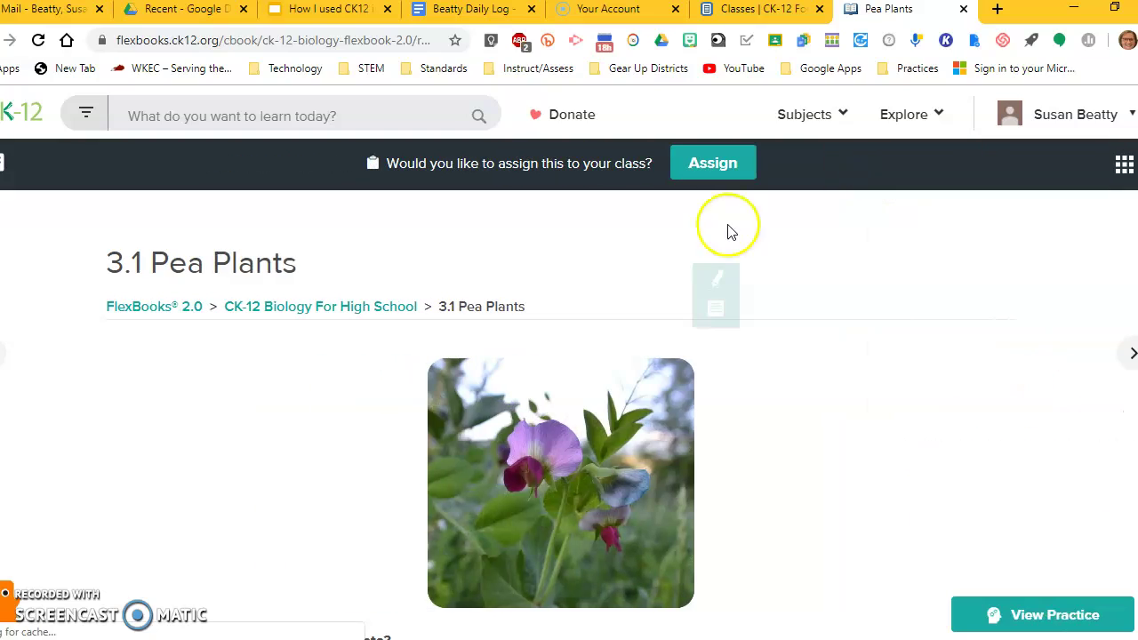
scroll(382, 338, down, 15)
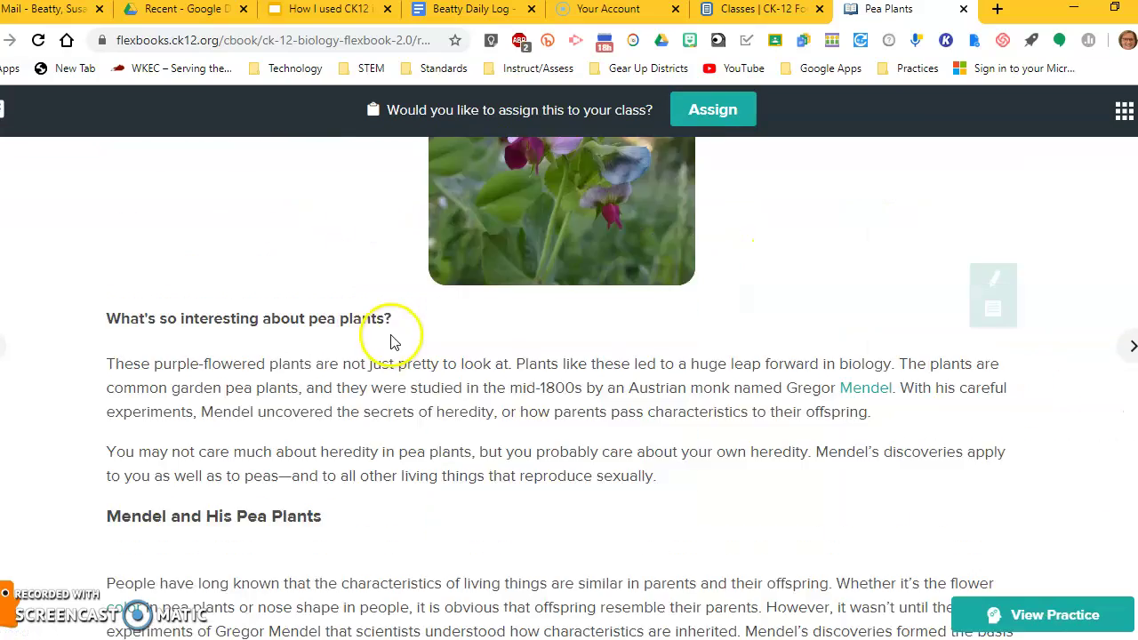
scroll(388, 335, down, 3)
scroll(382, 343, up, 18)
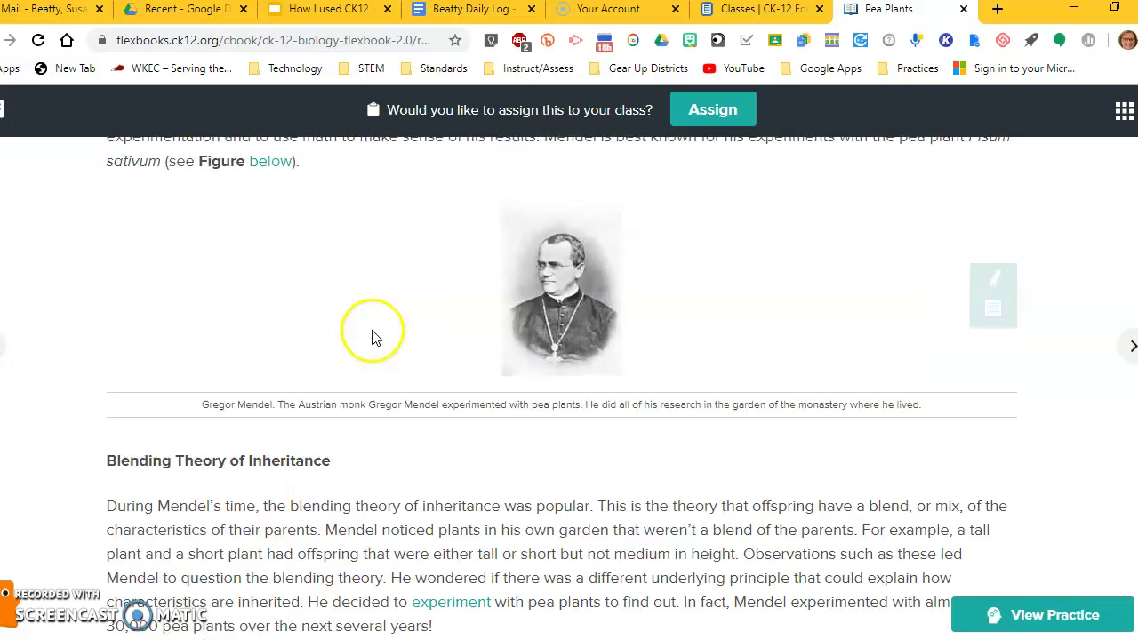
click(29, 113)
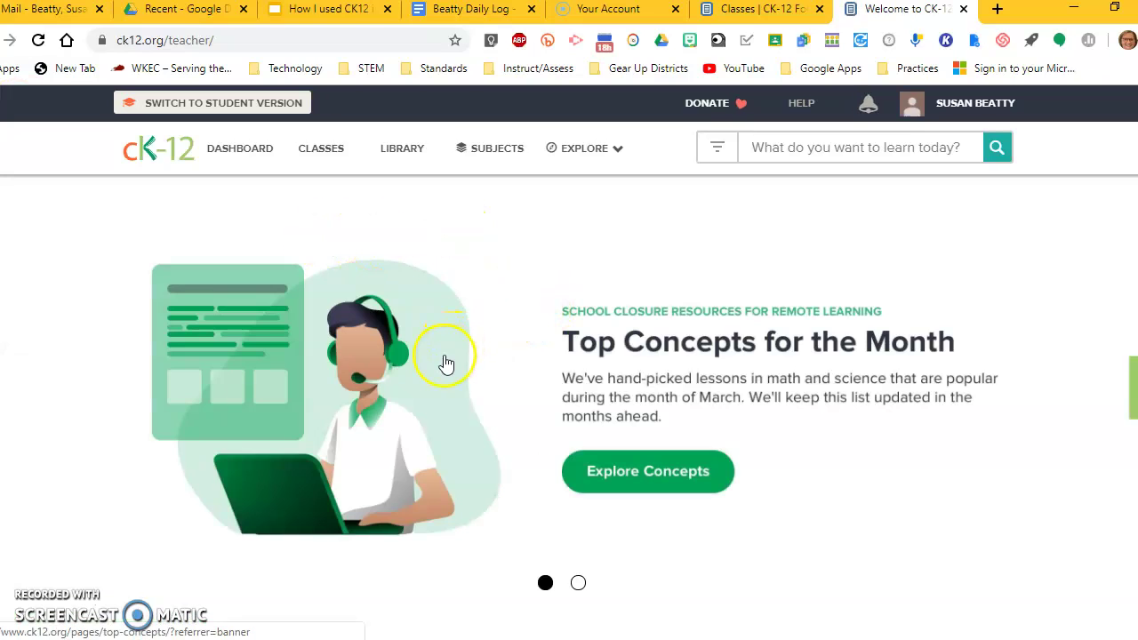
scroll(450, 347, down, 2)
scroll(446, 333, up, 2)
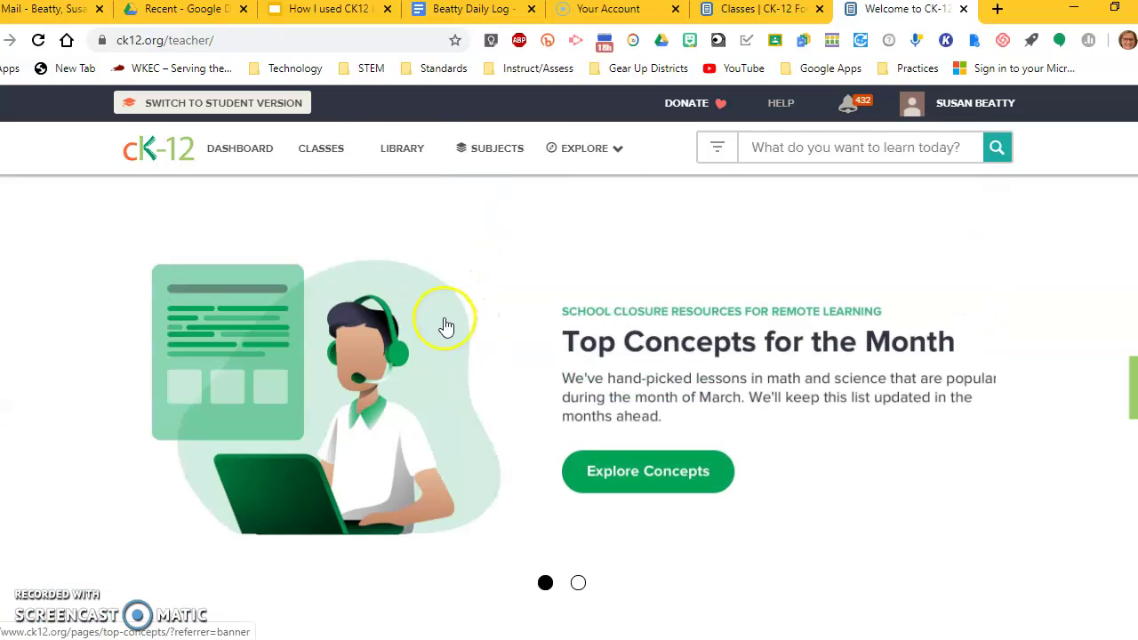
click(334, 160)
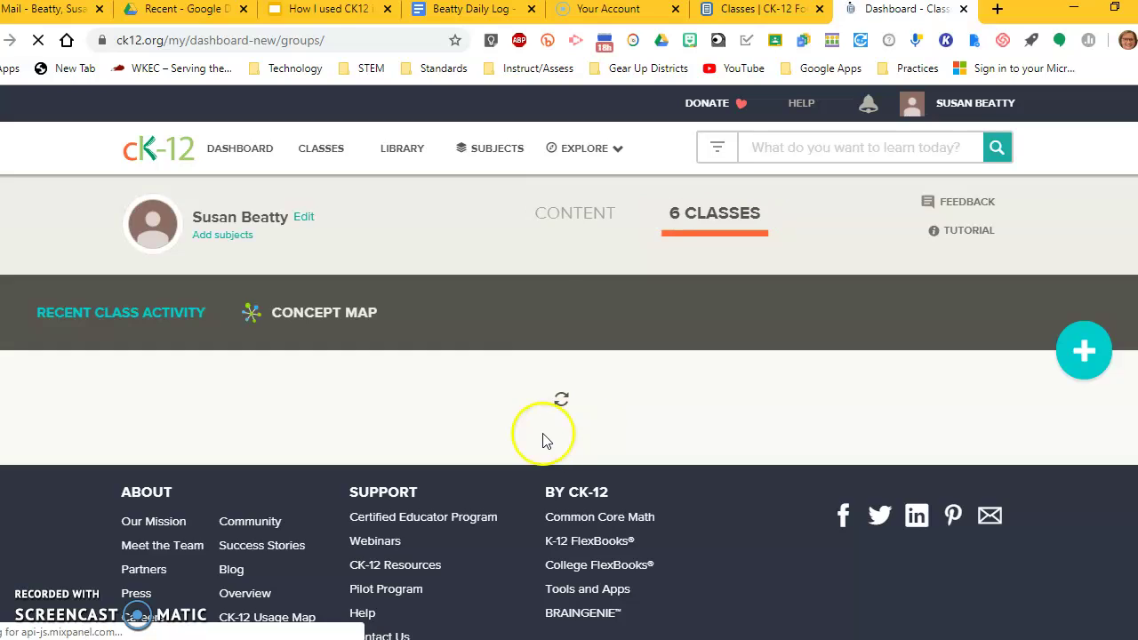
Step: Open Practice Class 6 and view its Reports heat map
click(173, 445)
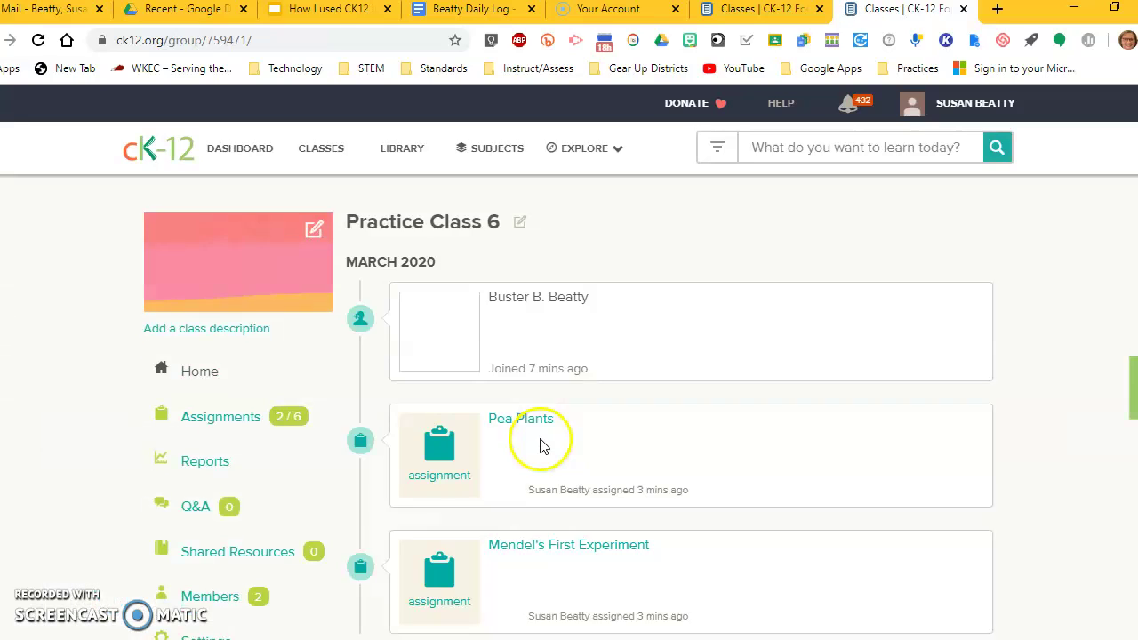
scroll(250, 325, down, 2)
click(208, 288)
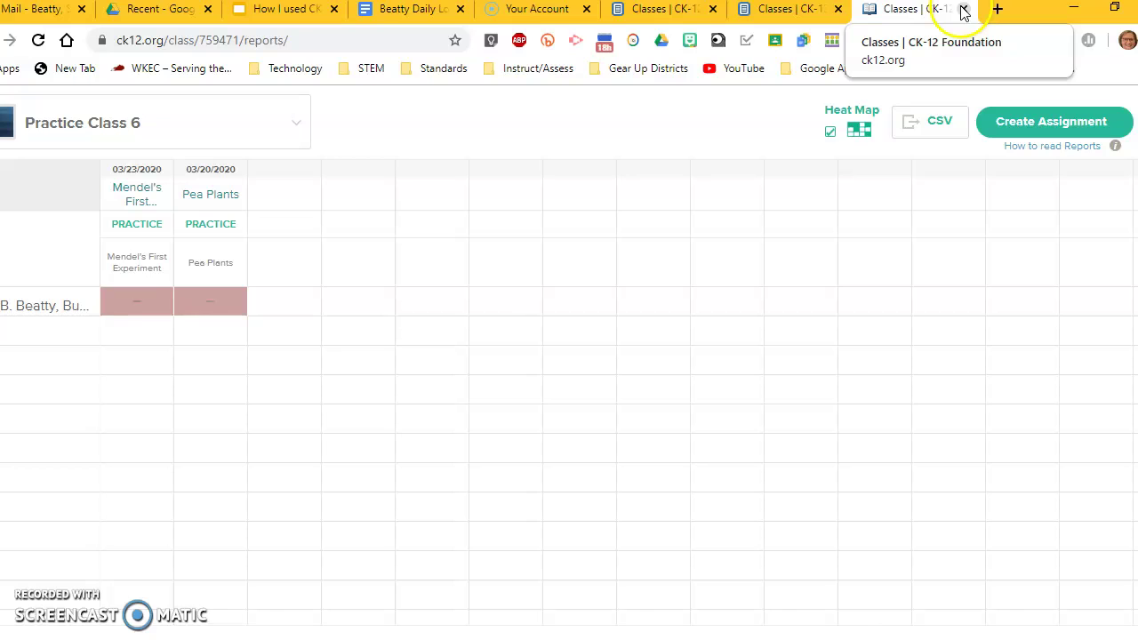
Step: Close the reports tab and return to the teacher home page via the CK-12 logo
click(965, 9)
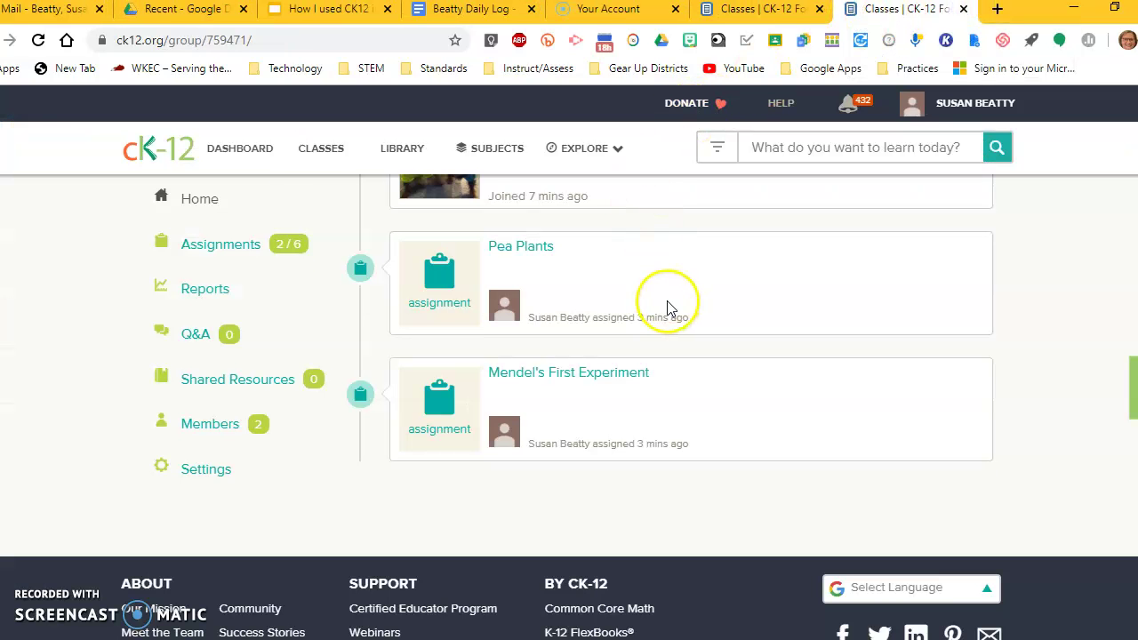
scroll(663, 302, up, 2)
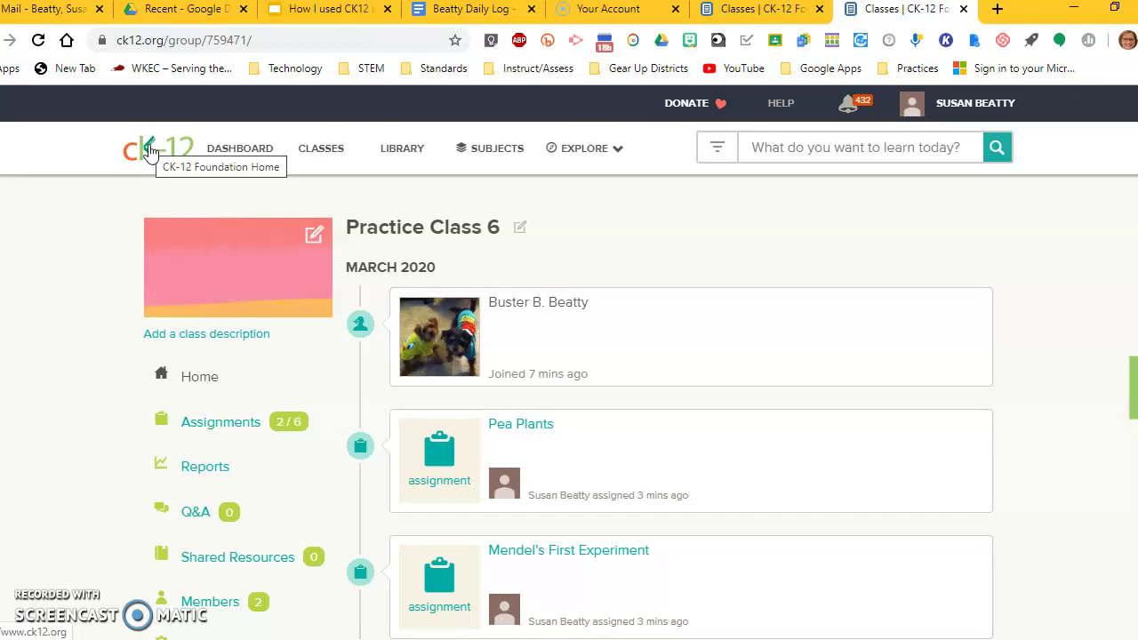
click(149, 151)
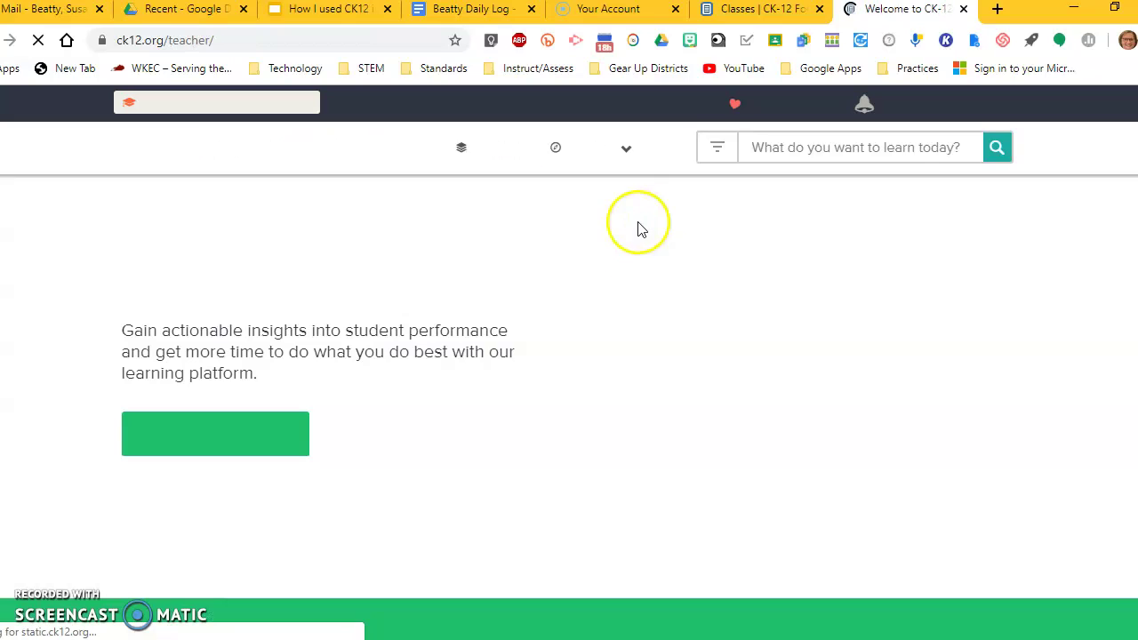
Step: Return to the 'How I used CK12 in my class' Google Slides deck, showing slide 3's four steps
click(310, 9)
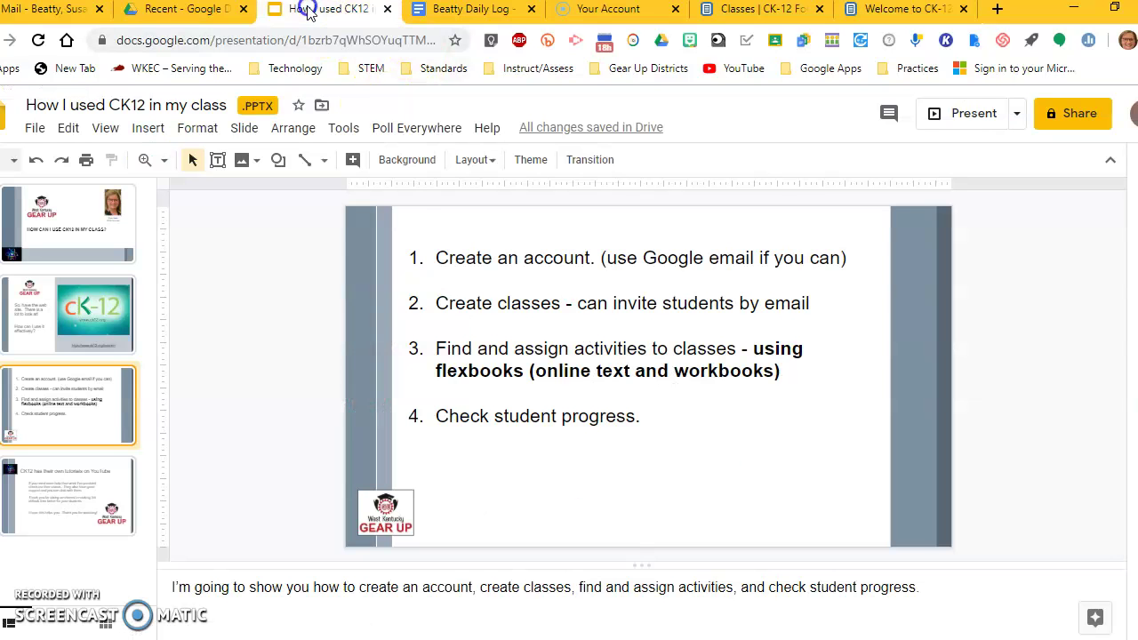